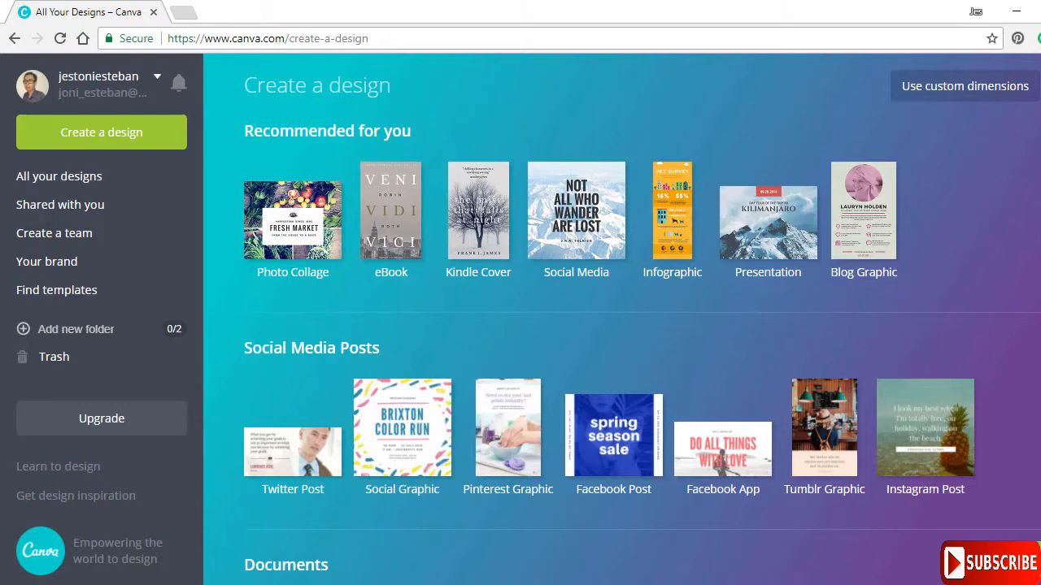
Look through the preset design types on the Create a design page and check Teespring's recommended design size in the search results
scroll(642, 319, "down", 1)
scroll(642, 319, "up", 1)
scroll(642, 320, "down", 1)
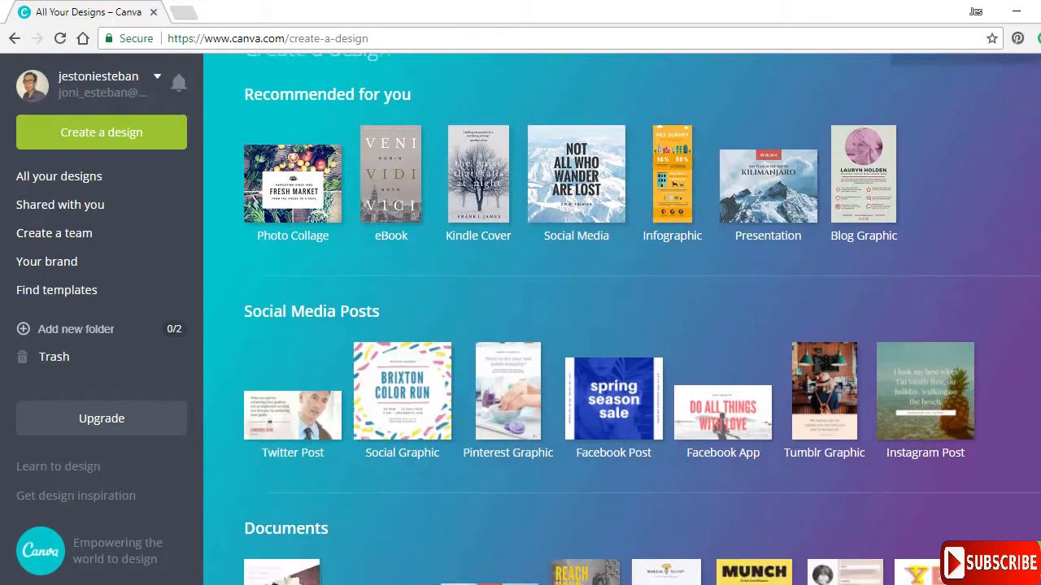
scroll(642, 320, "up", 1)
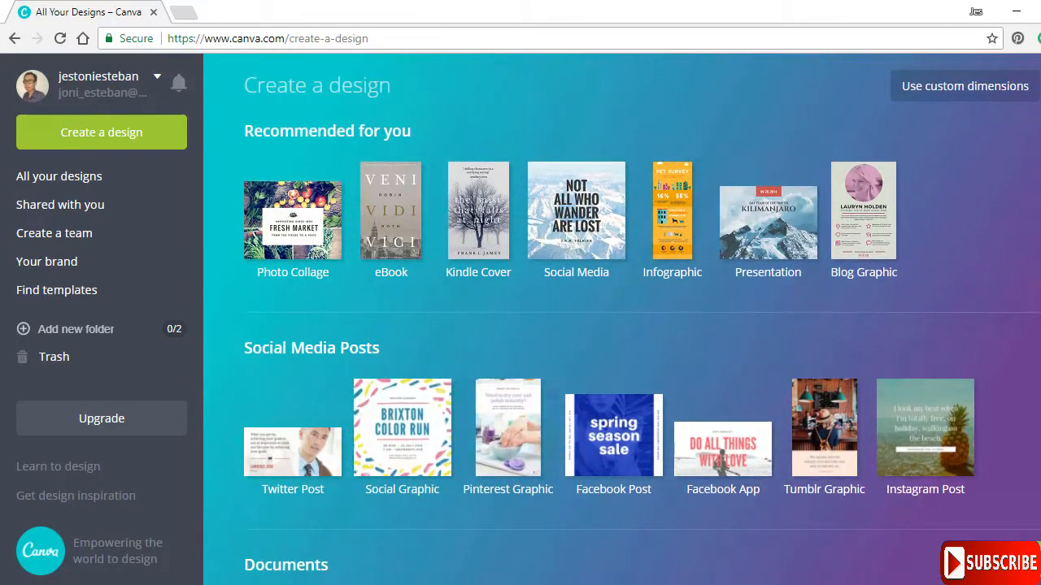
scroll(642, 320, "down", 5)
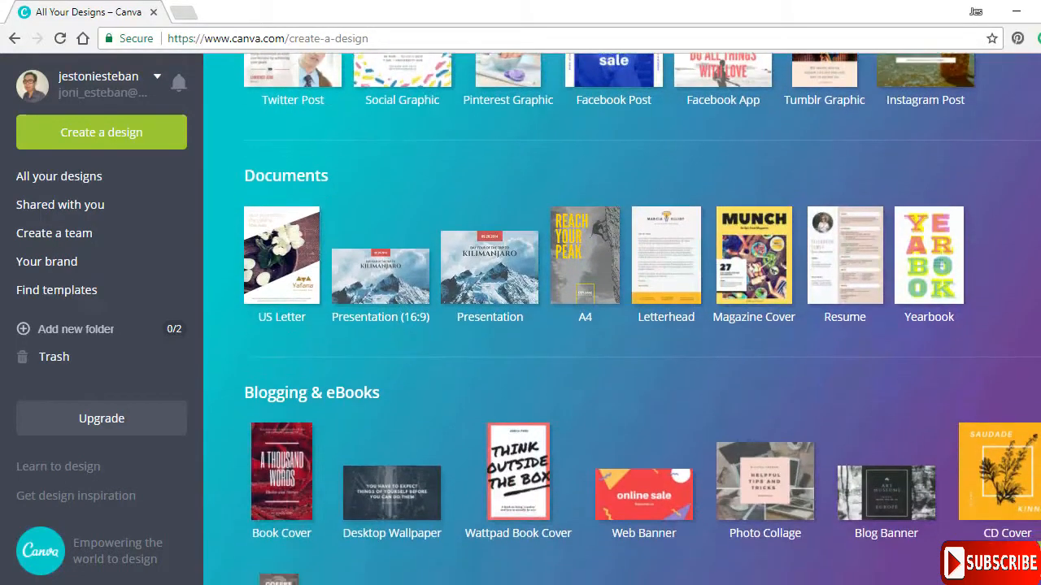
scroll(642, 319, "down", 8)
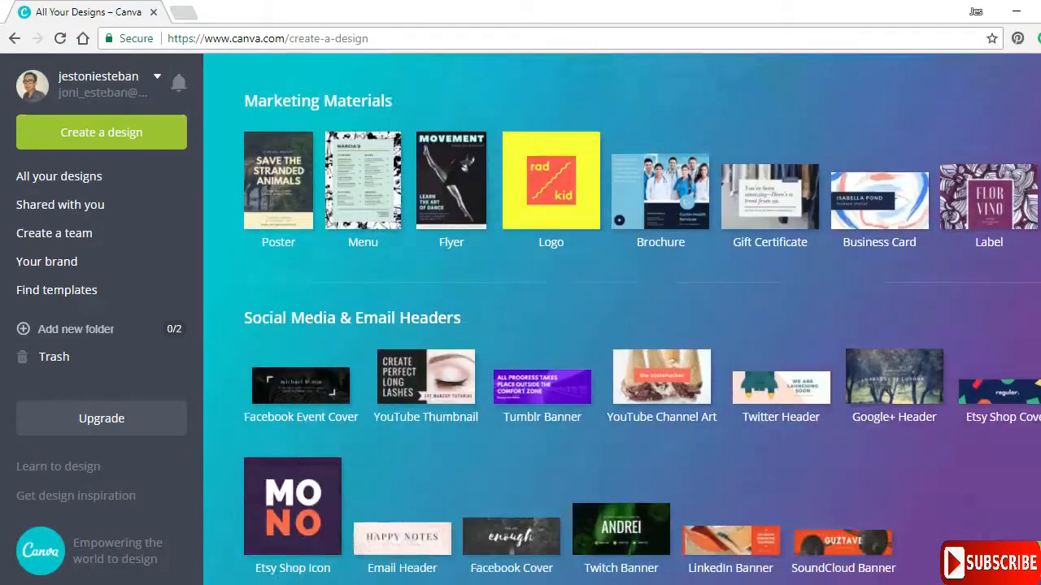
scroll(642, 320, "down", 1)
scroll(642, 320, "up", 13)
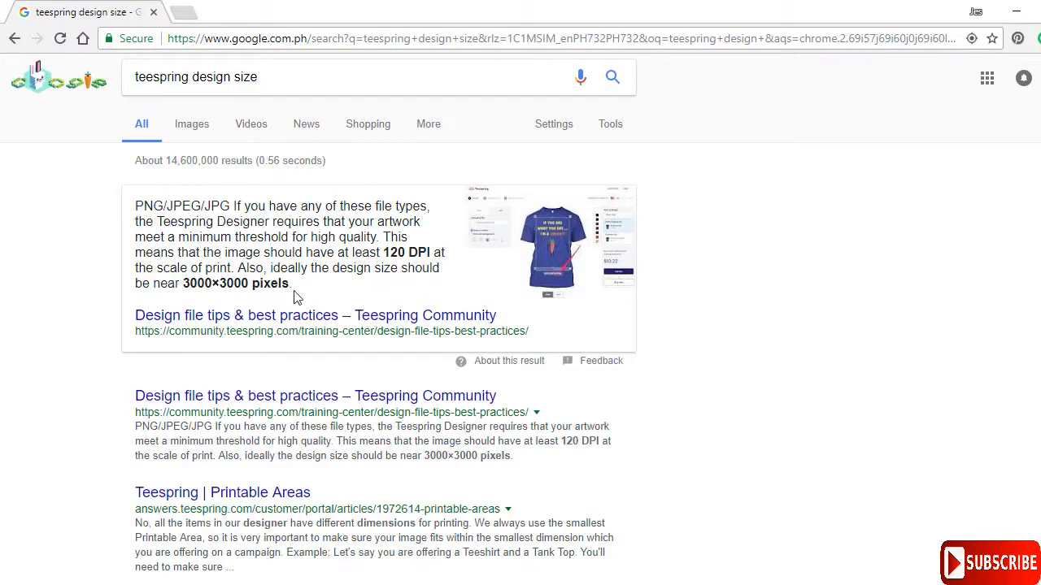
left_click_drag(295, 283, 182, 283)
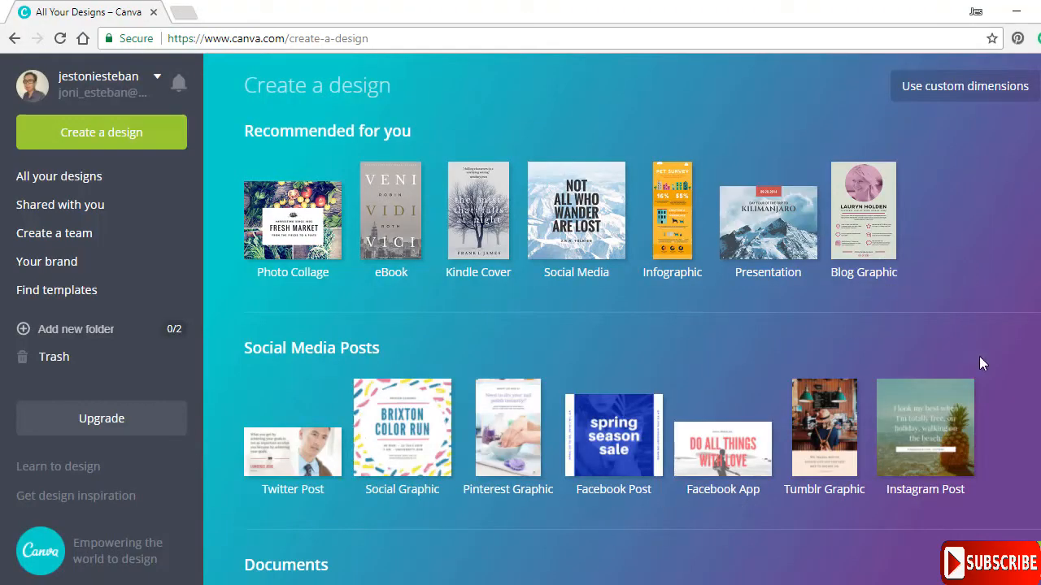
Switch to Notepad and review the list of sweater design ideas in New Text Document.txt, then put the note away
key("alt+Tab")
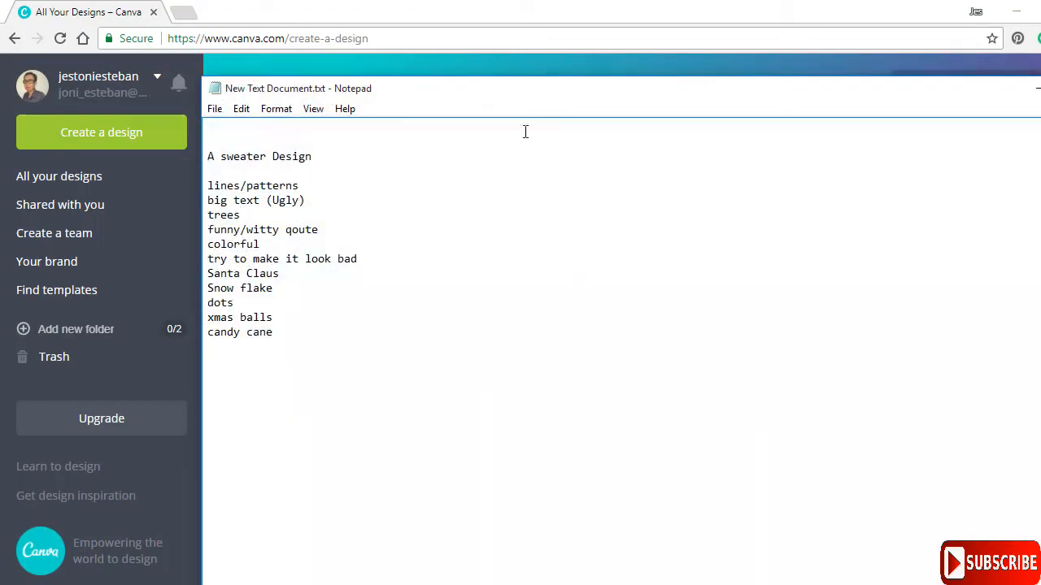
left_click_drag(516, 92, 545, 84)
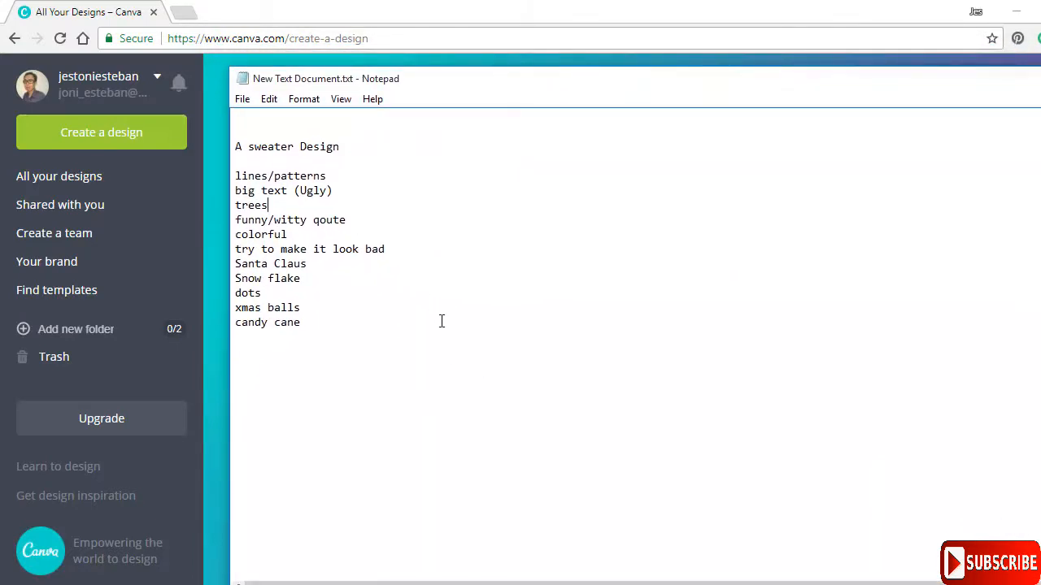
left_click(268, 207)
mouse_move(345, 82)
left_mouse_down()
mouse_move(378, 103)
mouse_move(378, 145)
mouse_move(355, 137)
mouse_move(319, 78)
mouse_move(336, 83)
left_mouse_up()
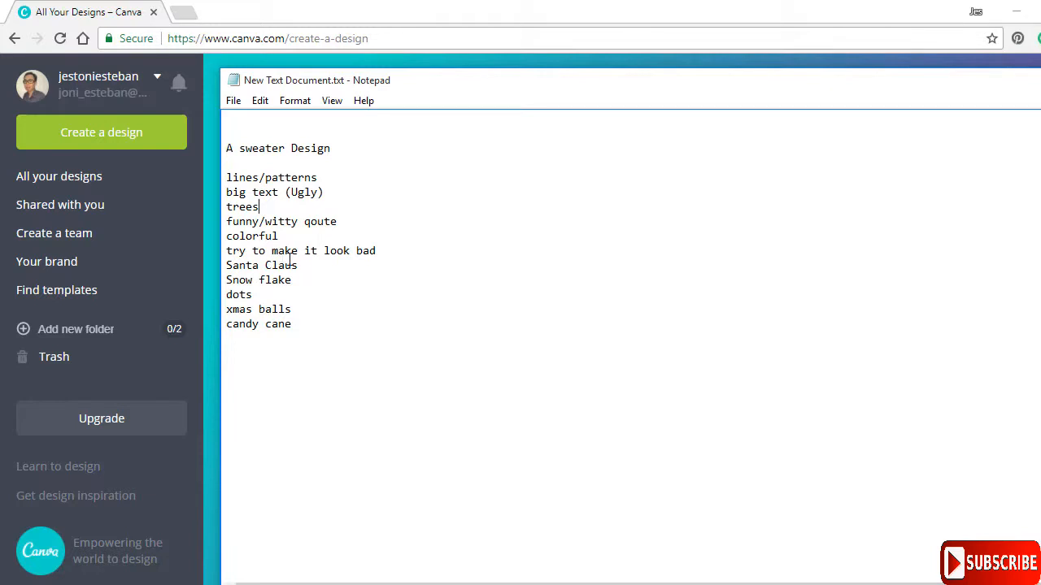
left_click_drag(301, 265, 224, 266)
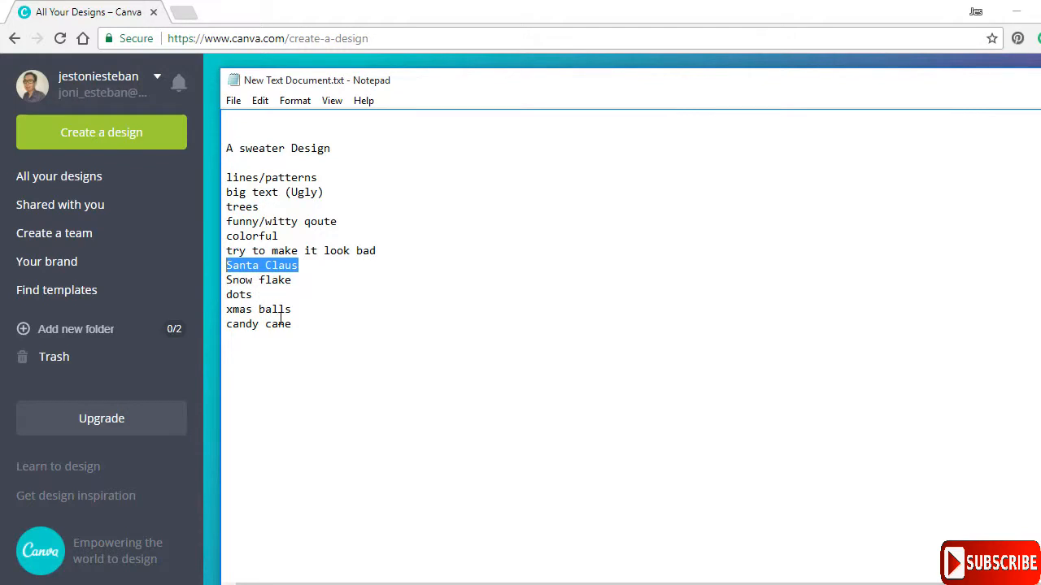
left_click_drag(313, 81, 383, 104)
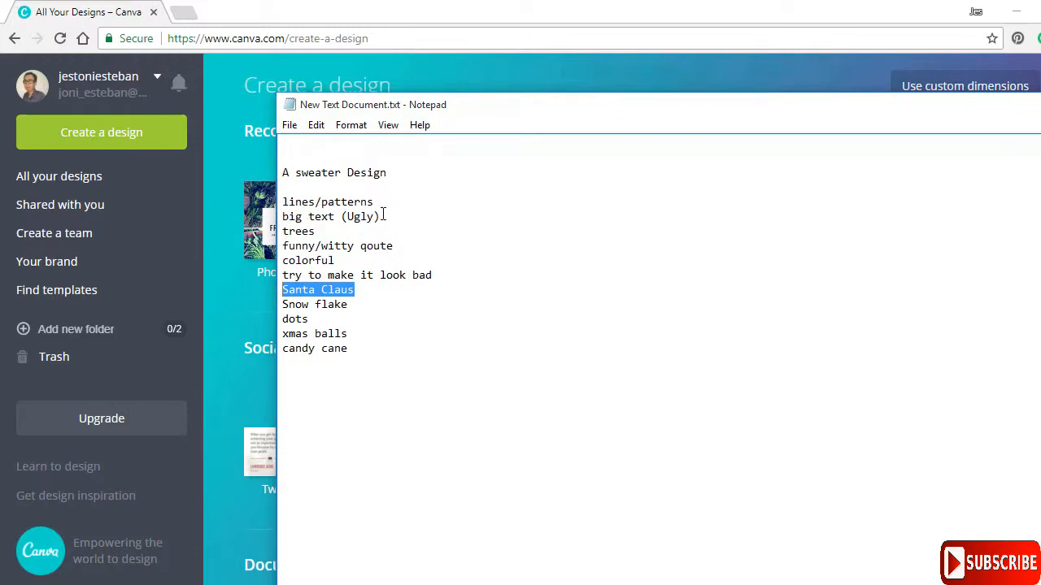
left_click_drag(376, 203, 289, 203)
left_click_drag(379, 218, 309, 261)
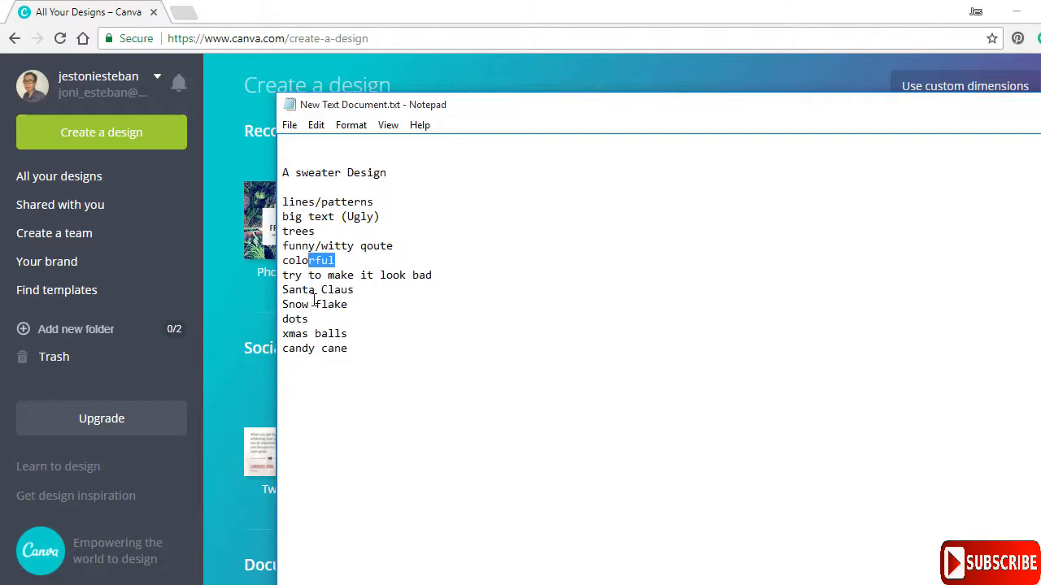
left_click_drag(312, 319, 294, 318)
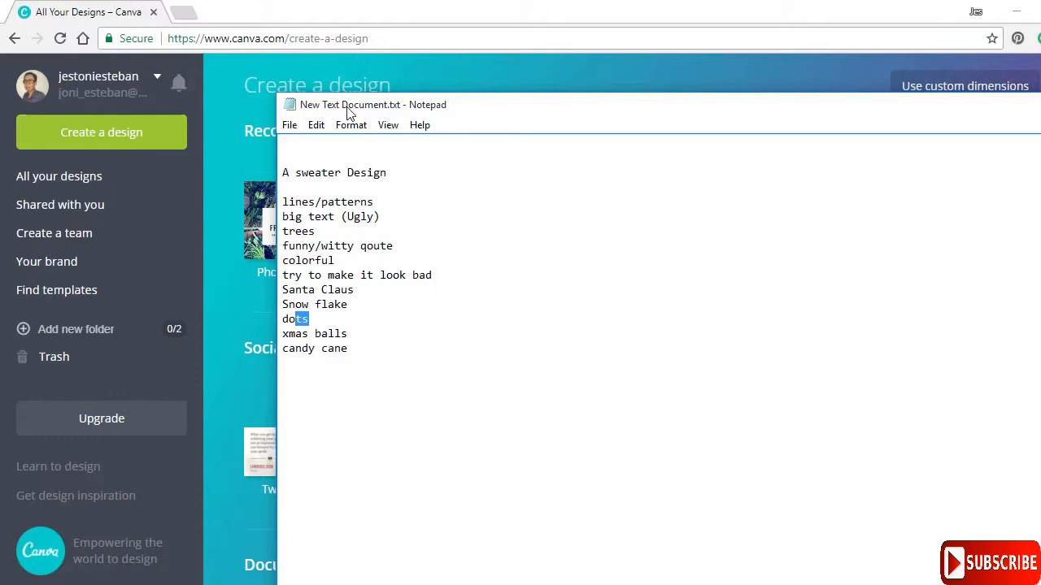
left_click_drag(344, 109, 281, 139)
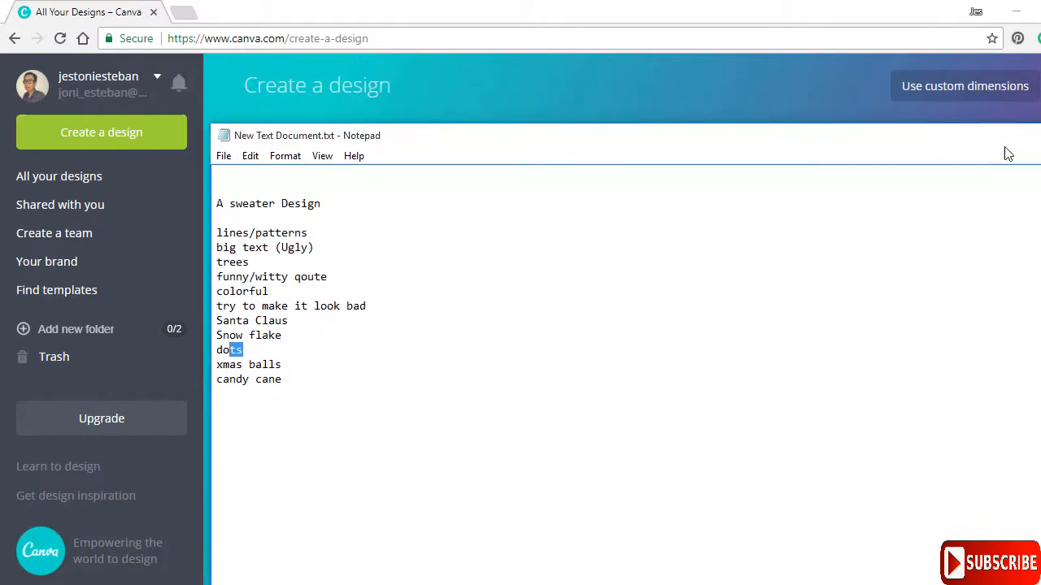
left_click(1035, 132)
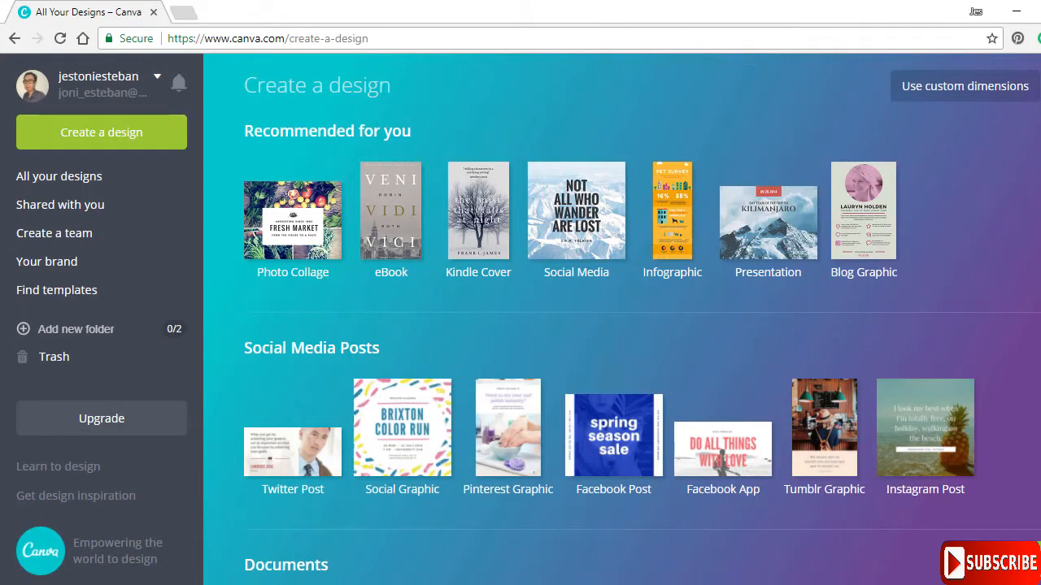
Move the finished OFFICIAL ugly sweater design into the same browser window as All Your Designs and return to the Create a design page
key("alt+Tab")
left_click_drag(65, 6, 243, 4)
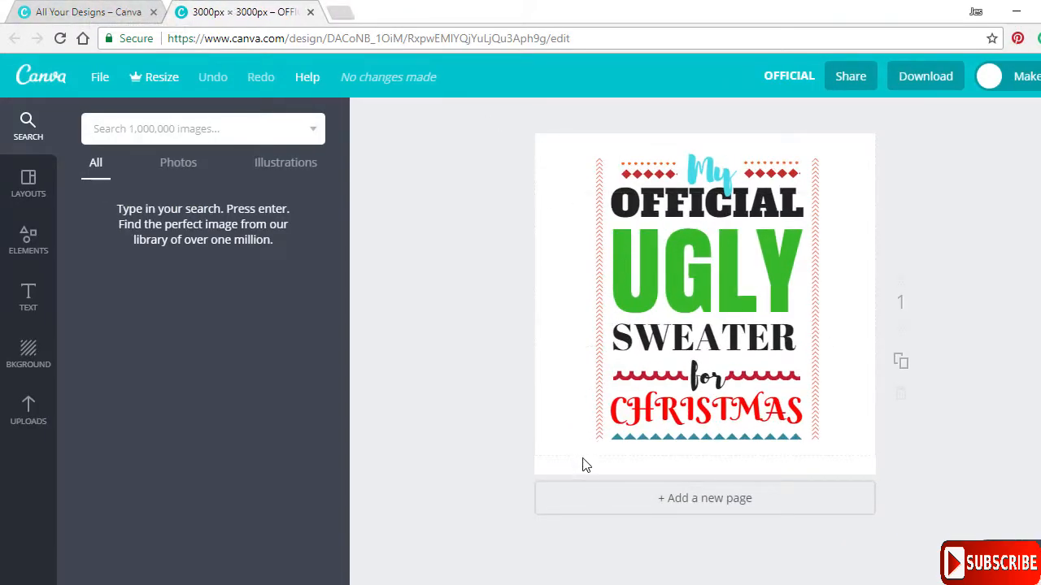
left_click(93, 8)
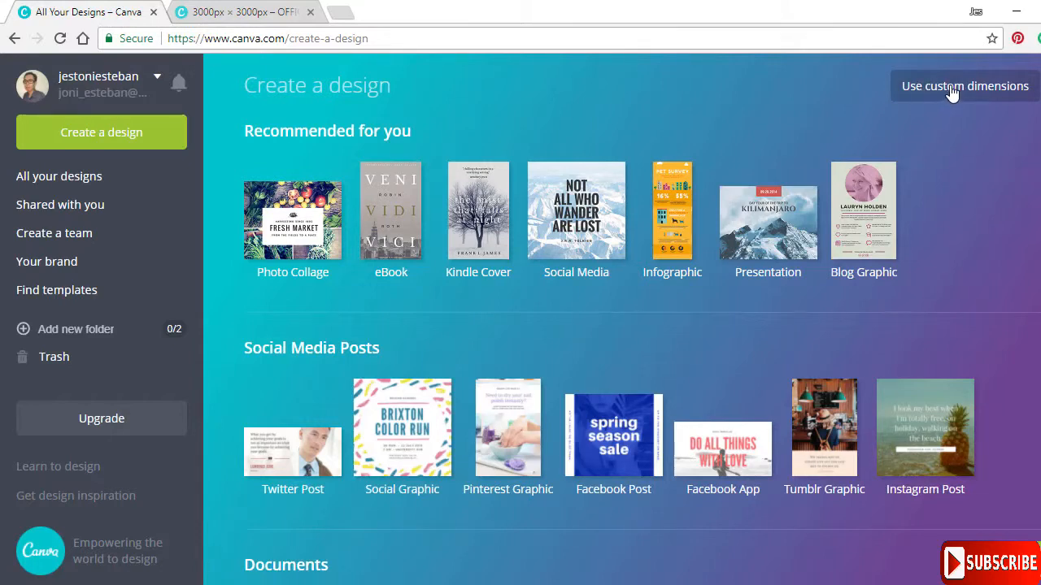
Create a new blank design with custom dimensions of 3000 × 3000 px
left_click(920, 89)
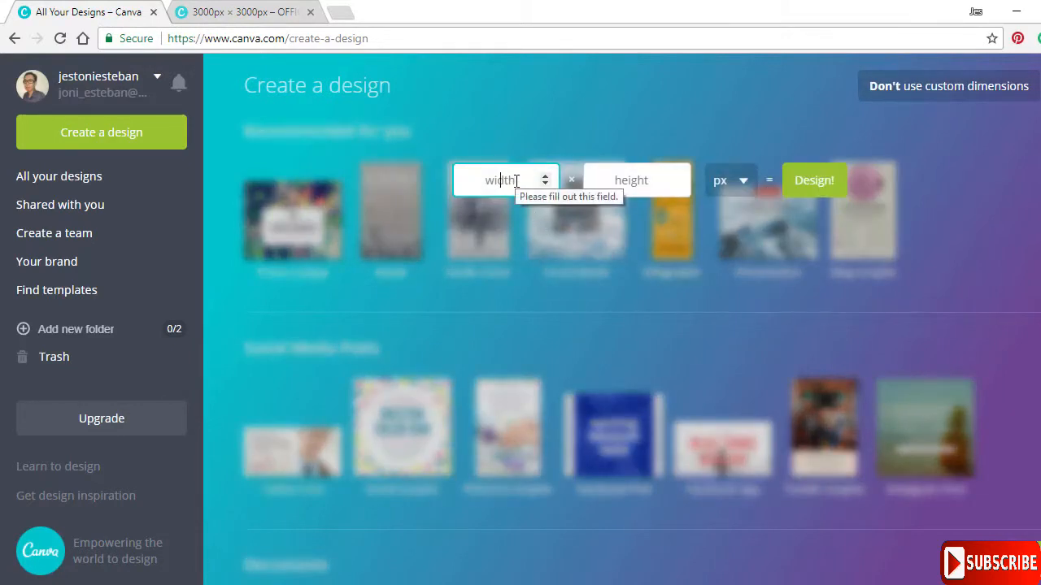
type("3000")
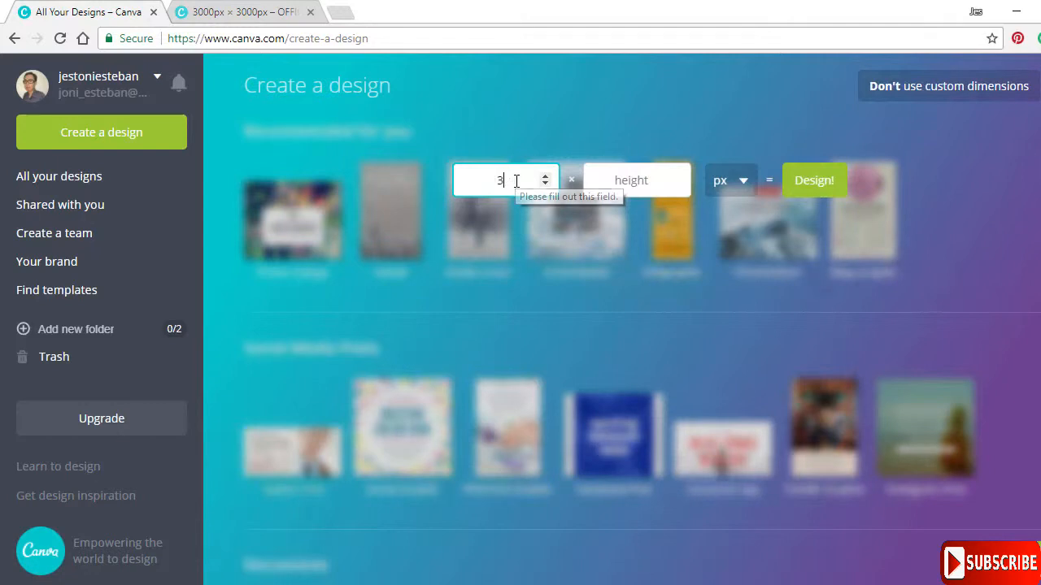
left_click(628, 181)
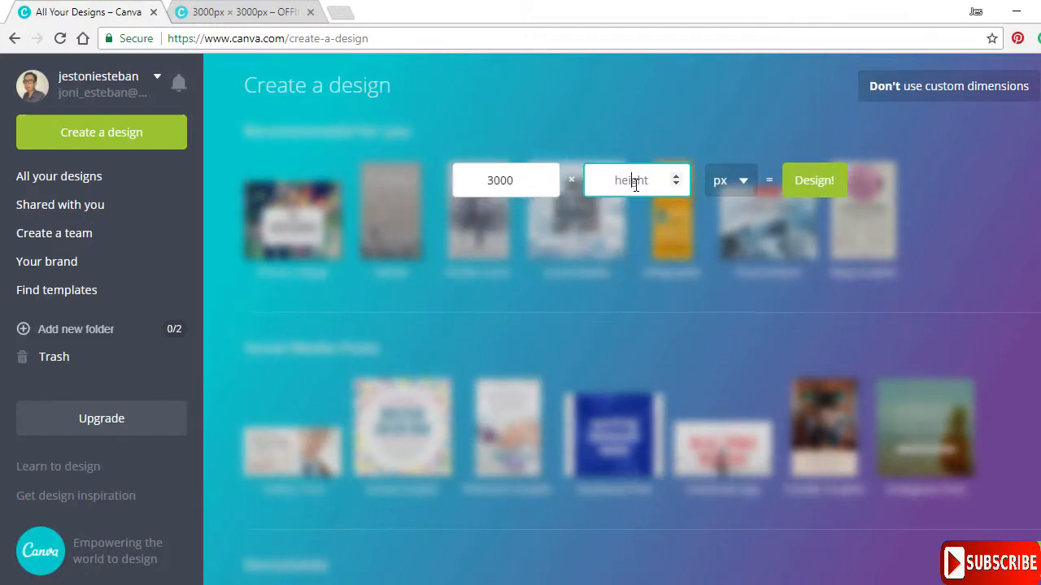
type("3000")
left_click(809, 180)
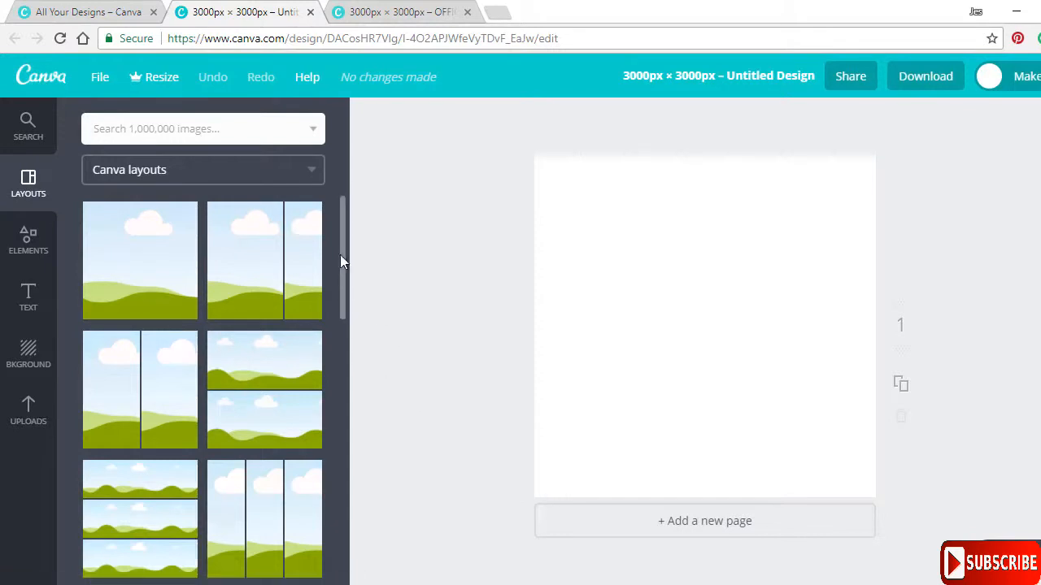
Check the font settings of the word UGLY in the finished design, then show the text options in the blank 3000 × 3000 px design
left_click(388, 11)
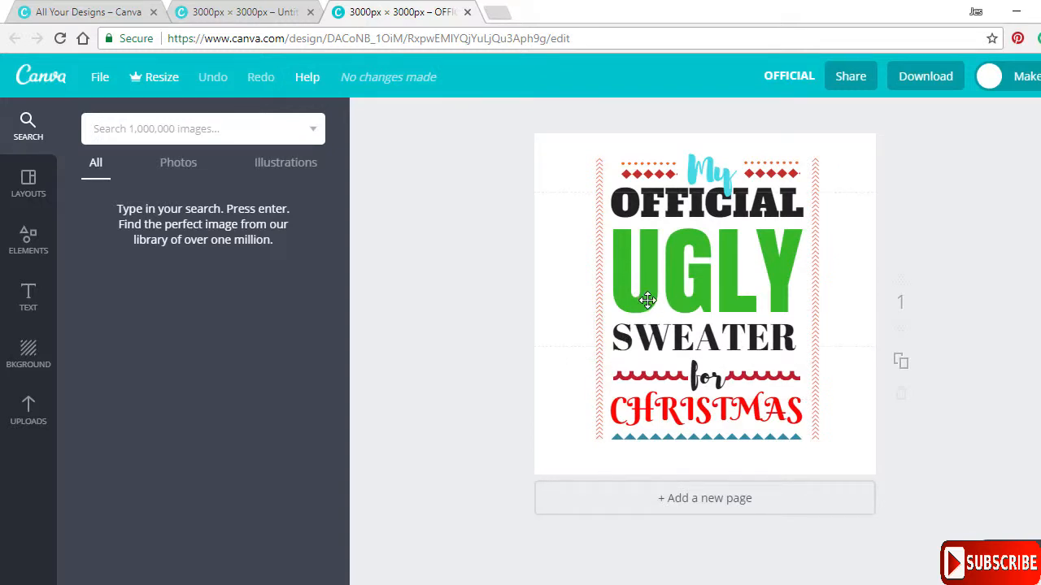
left_click(665, 257)
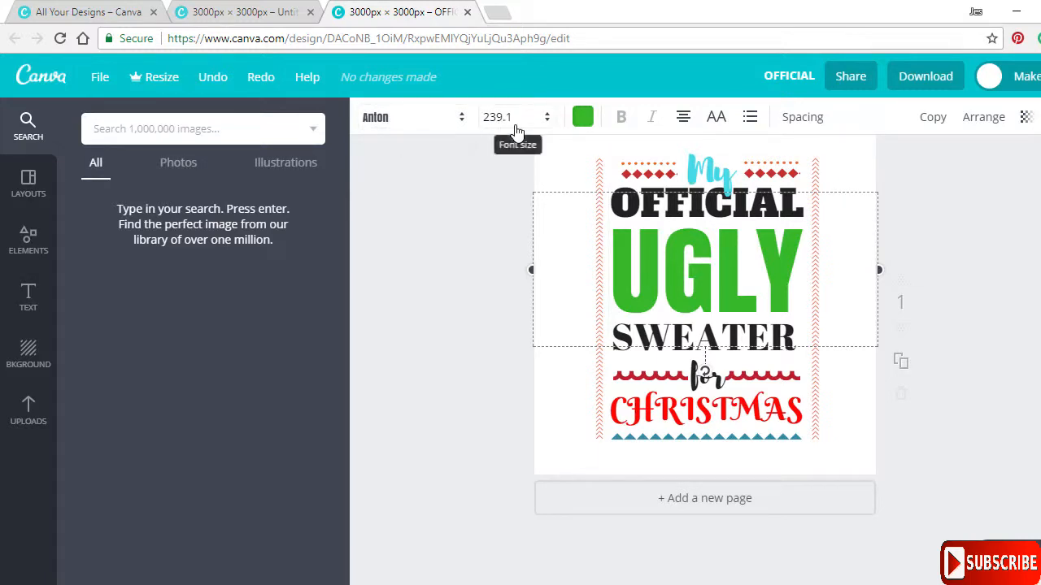
left_click(245, 12)
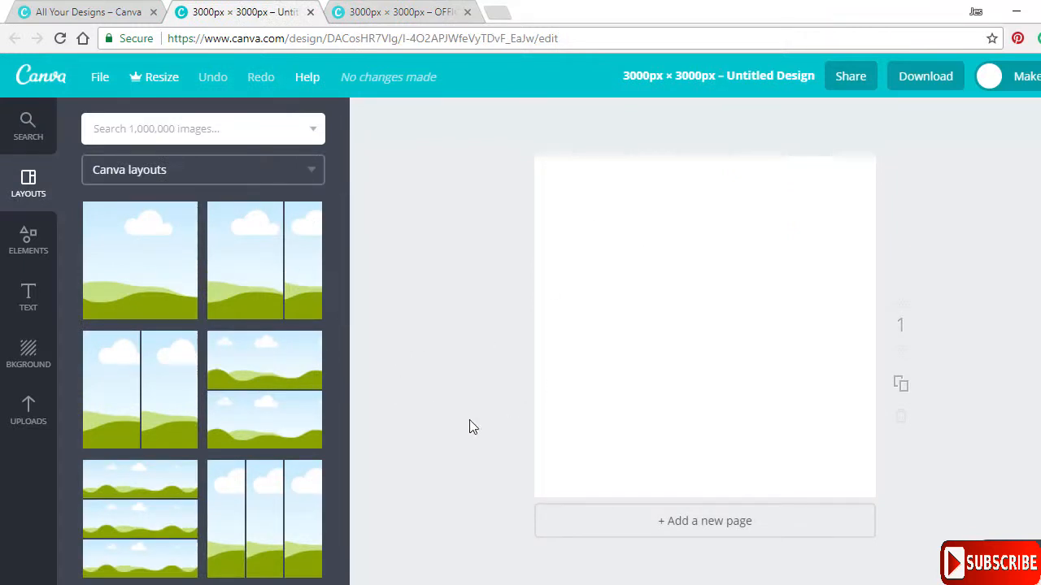
left_click(28, 297)
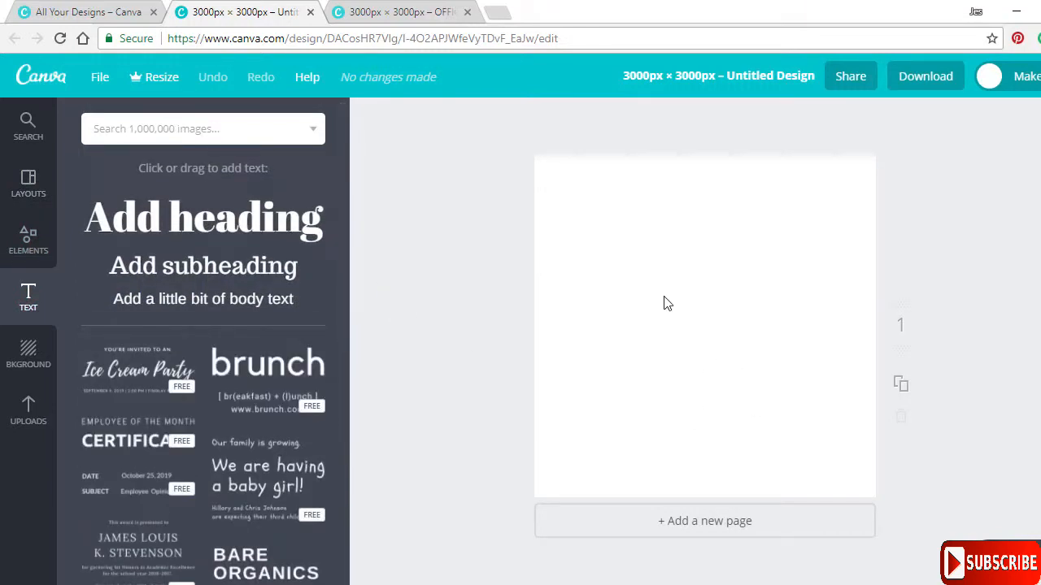
Try to create another design with custom dimensions of 6000 × 6000 px
left_click(86, 10)
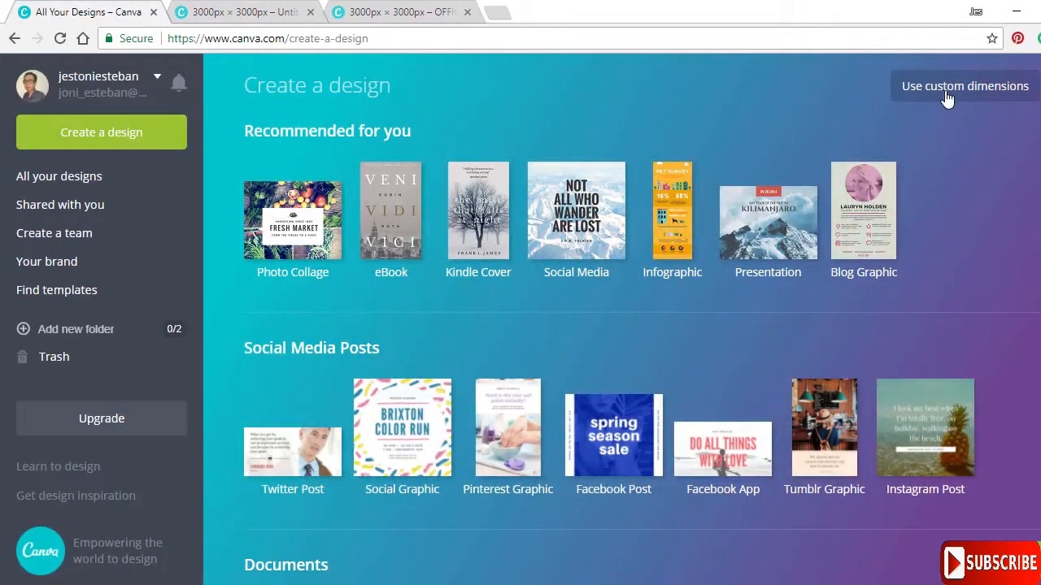
left_click(1001, 88)
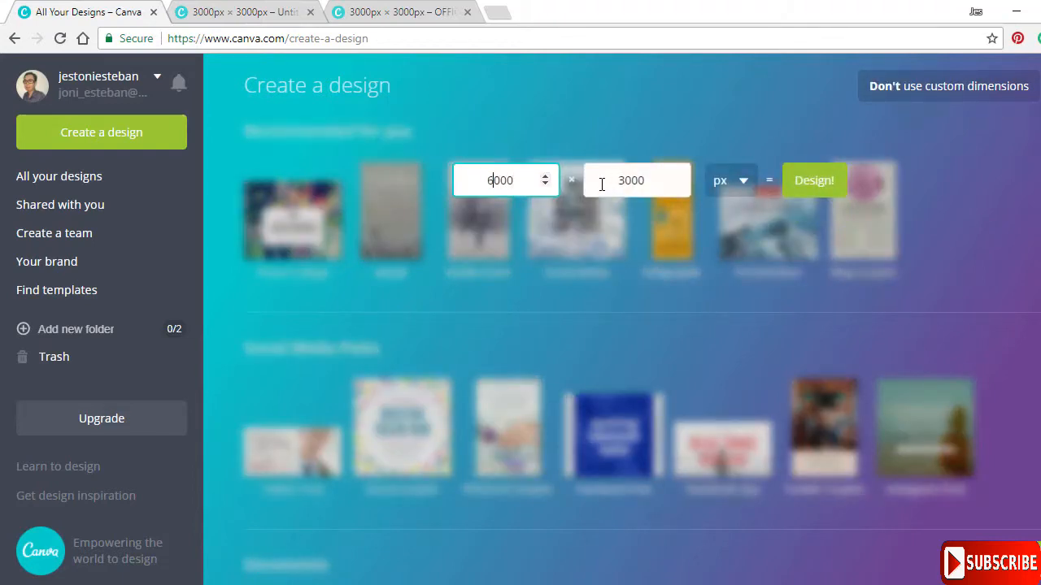
left_click_drag(623, 182, 612, 182)
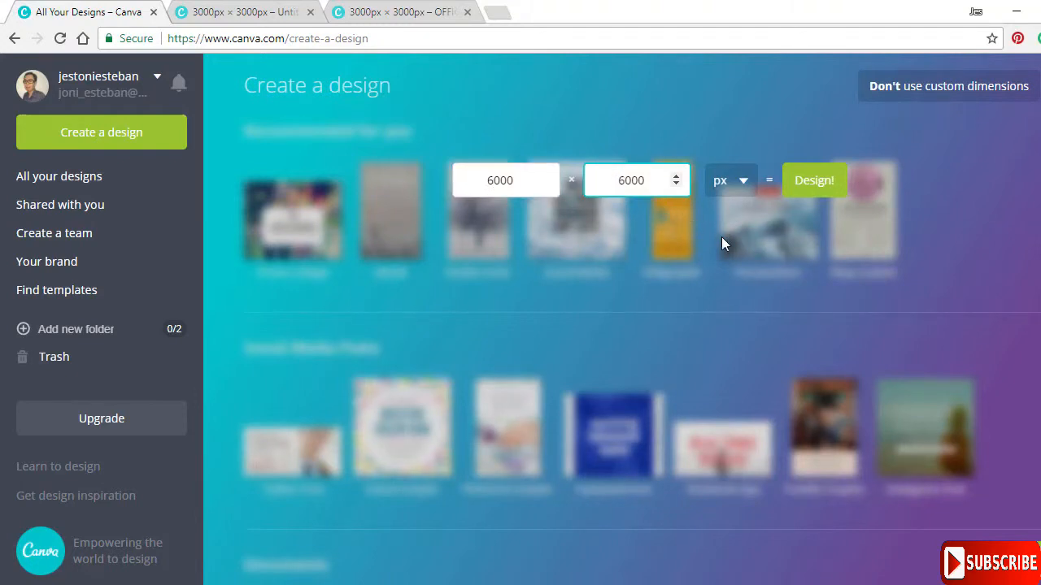
left_click(822, 182)
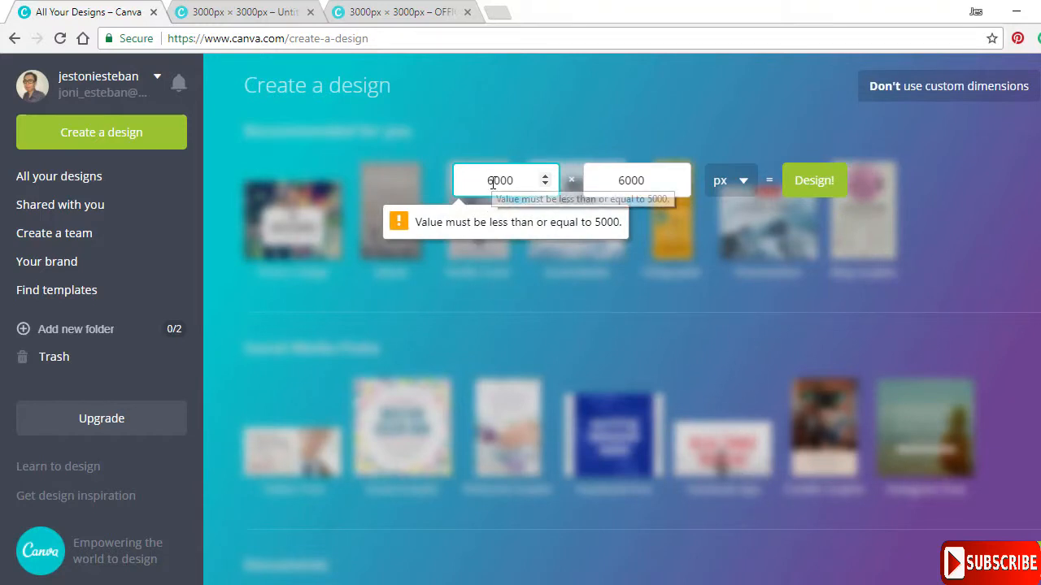
Set the custom width and height to 5000 px each and create the blank design
left_click_drag(492, 185, 487, 185)
type("5")
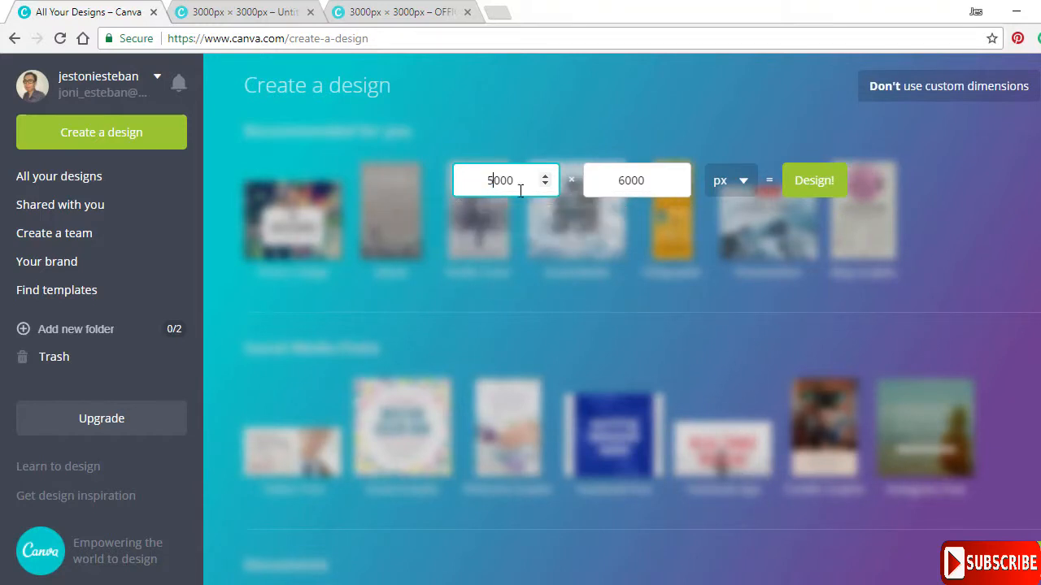
left_click_drag(625, 180, 619, 179)
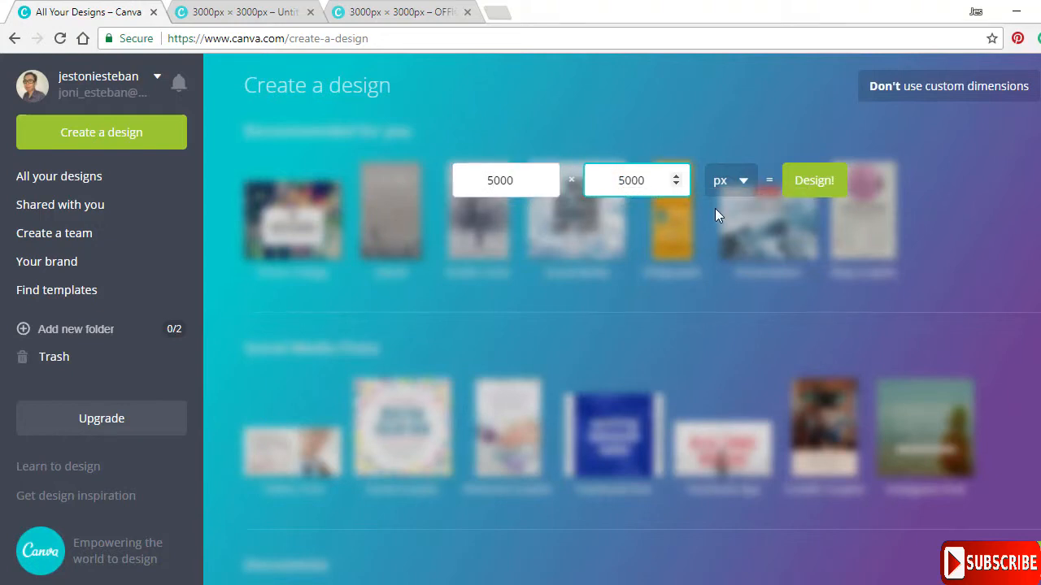
left_click(817, 188)
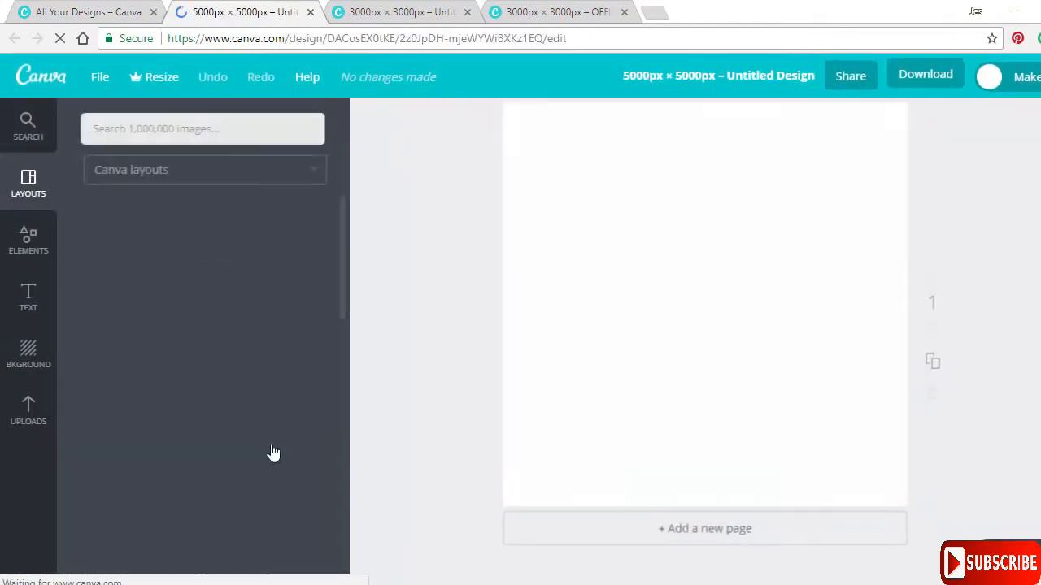
Add the "Parmesan Cheese" text layout, enlarge it and place it in the upper-left area of the canvas
left_click_drag(342, 254, 341, 217)
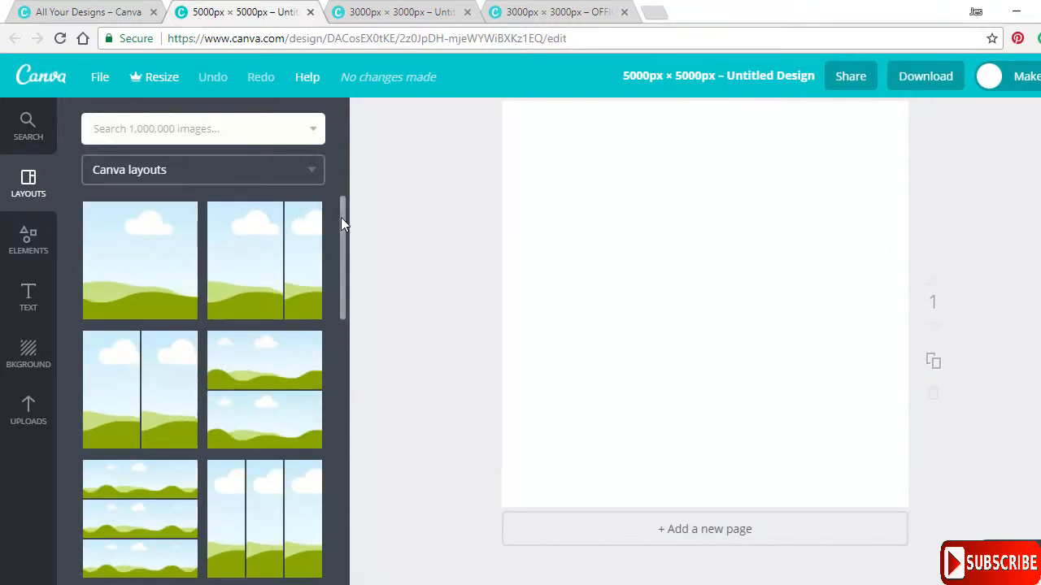
left_click(36, 292)
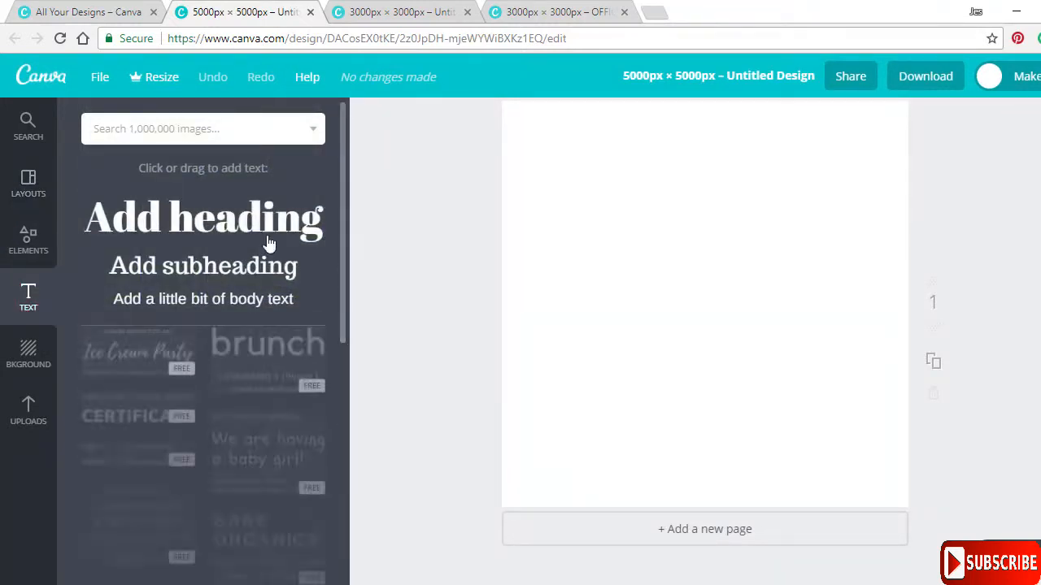
left_click_drag(343, 268, 373, 495)
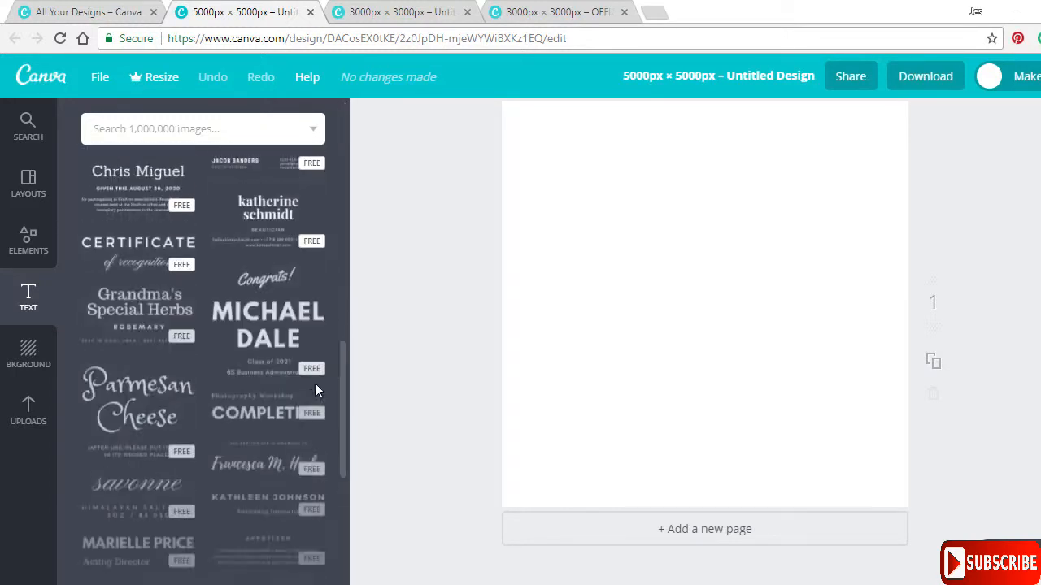
left_click(143, 400)
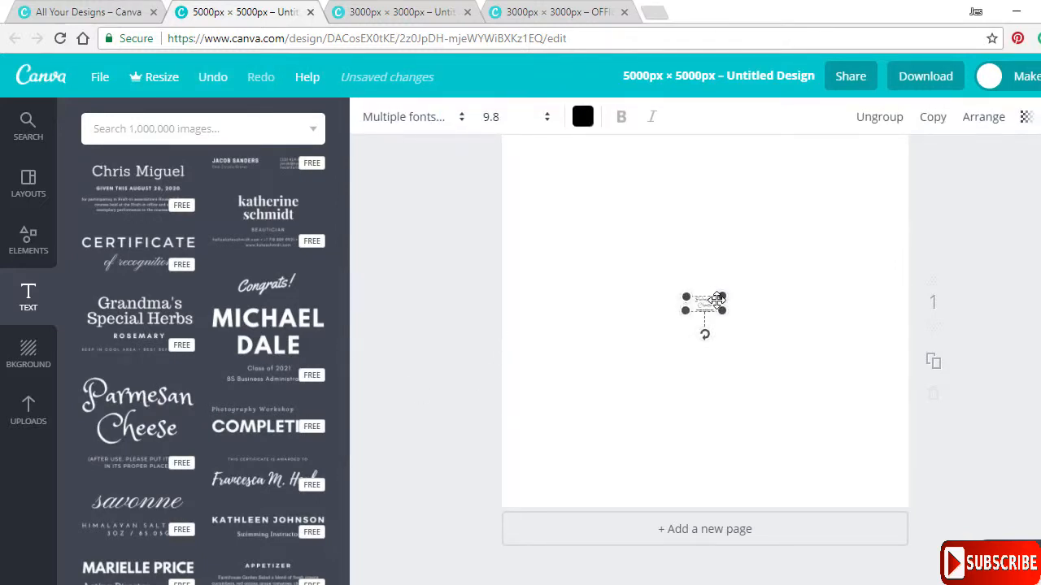
left_click_drag(721, 298, 636, 173)
Add the green "The best view comes after the hardest climb" text layout and fit it into the canvas's upper-right corner
left_click_drag(340, 375, 351, 492)
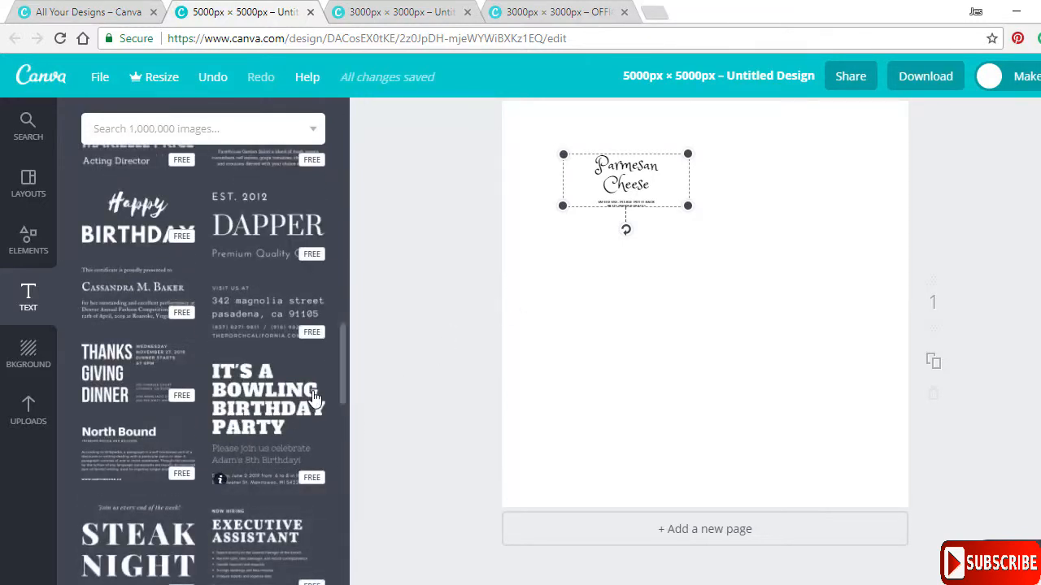
left_click_drag(342, 368, 363, 547)
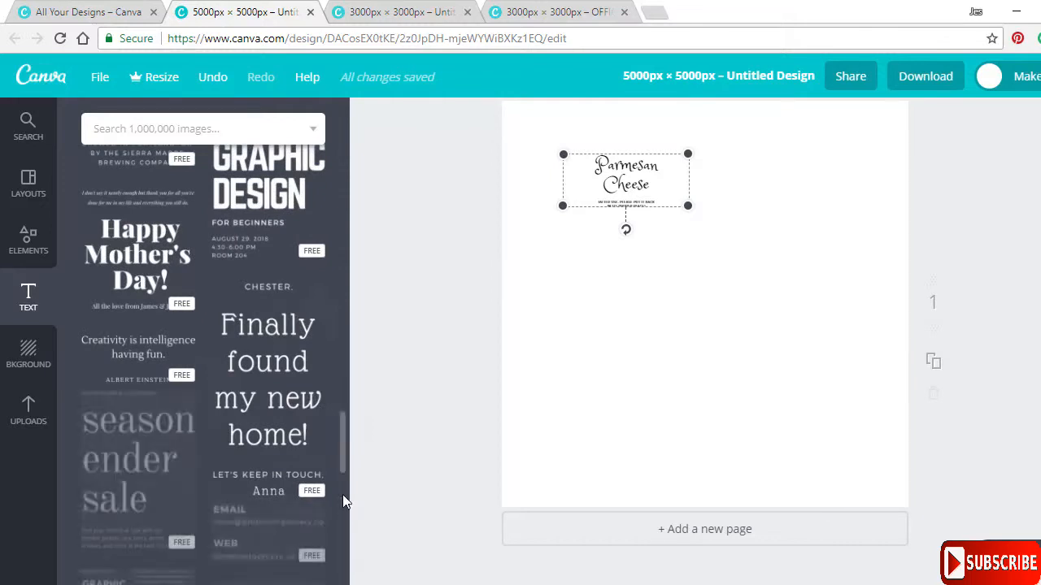
left_click_drag(341, 460, 352, 578)
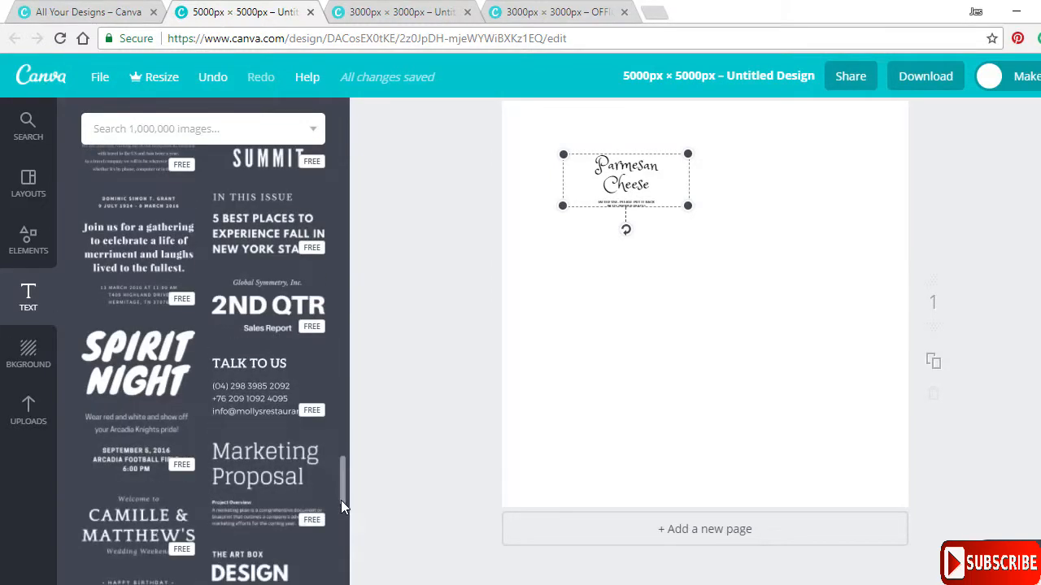
left_click_drag(342, 501, 348, 560)
scroll(341, 561, "down", 2)
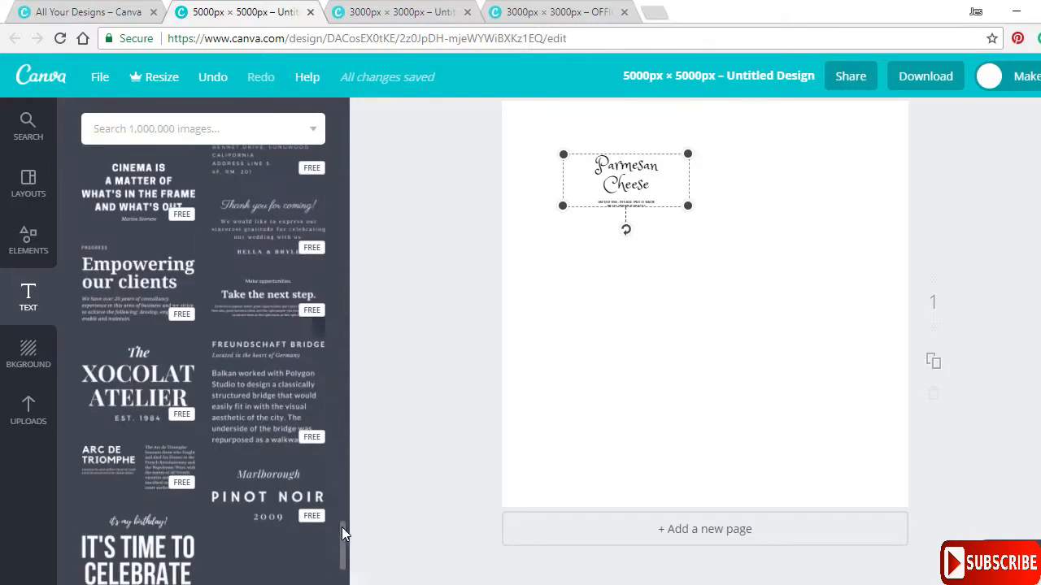
scroll(343, 536, "down", 6)
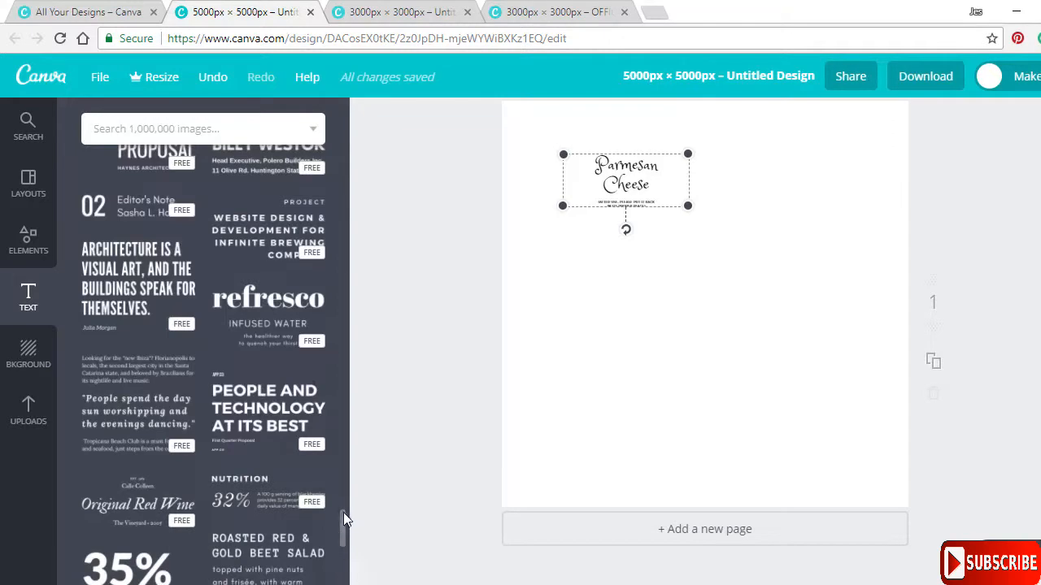
left_click_drag(340, 497, 347, 563)
left_click(281, 307)
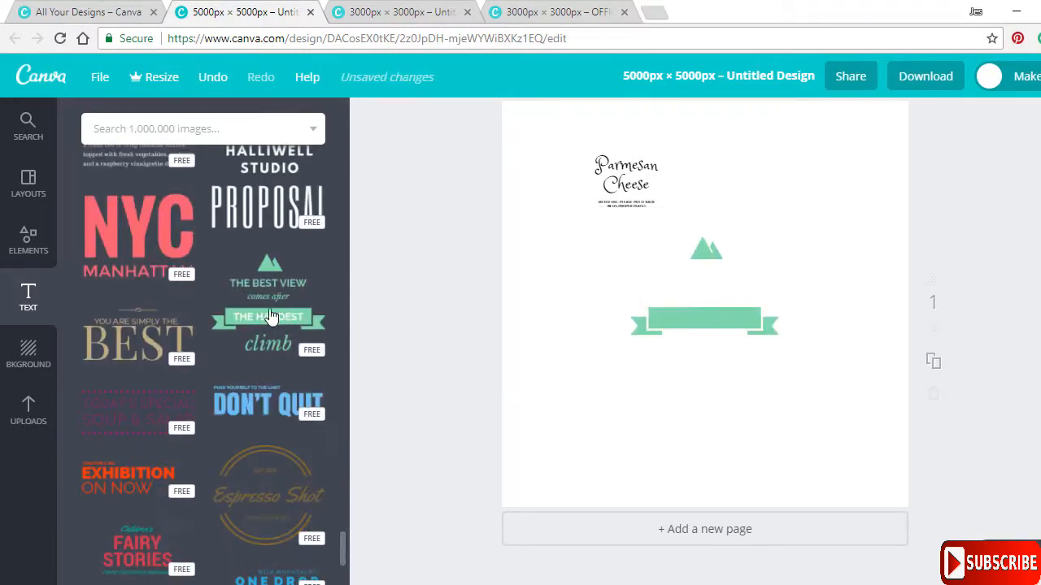
left_click_drag(778, 236, 837, 185)
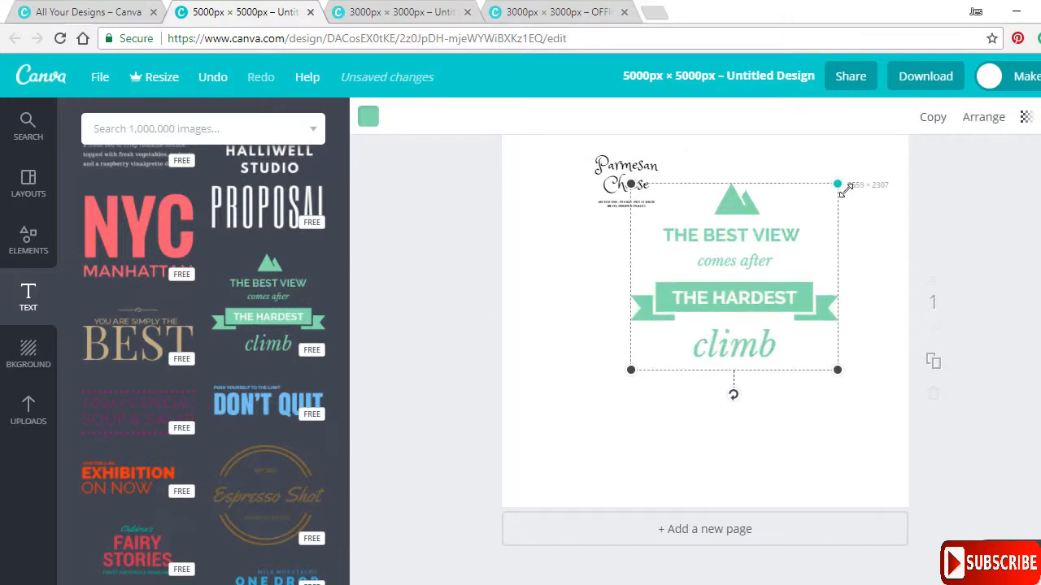
left_click_drag(768, 216, 826, 179)
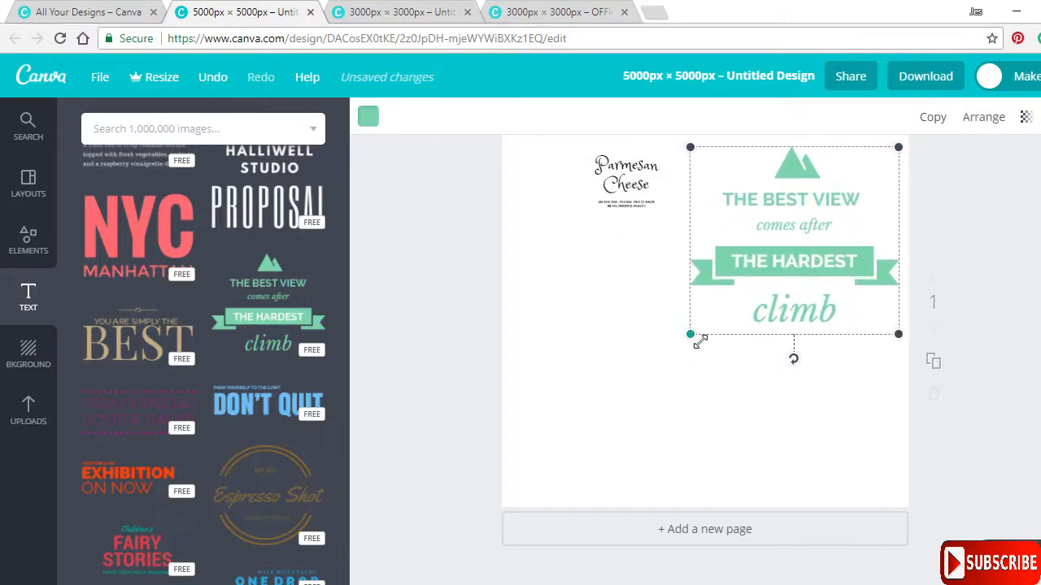
left_click_drag(690, 335, 750, 280)
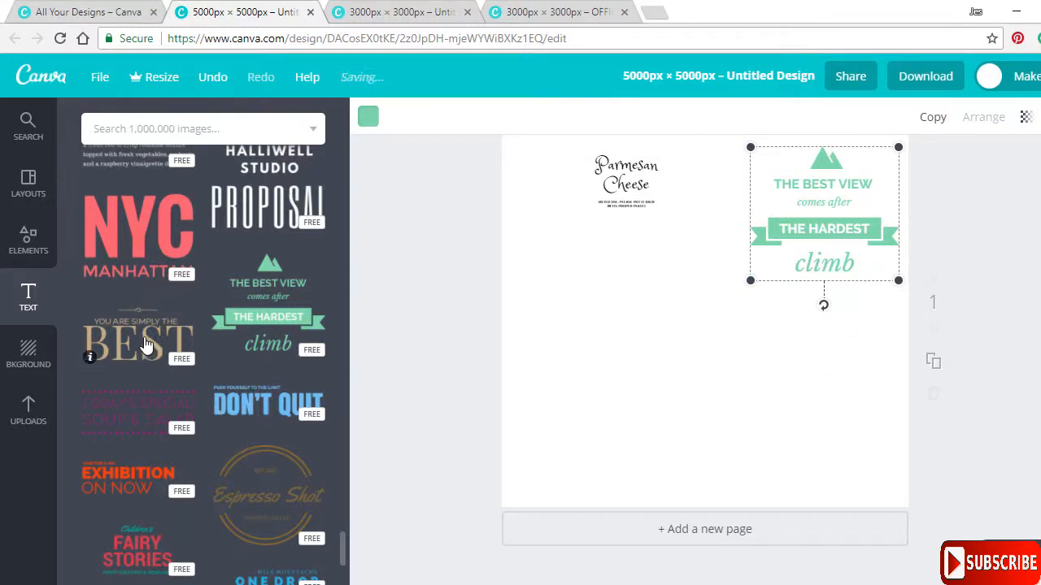
left_click(601, 460)
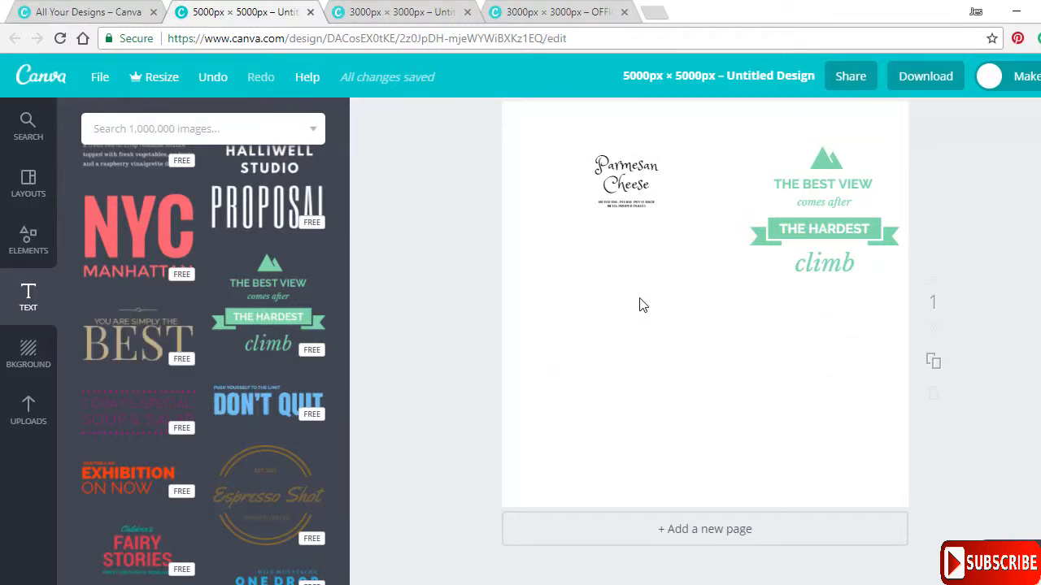
Add the gold "You are simply the BEST" text layout, enlarge it and place it below the Parmesan Cheese text
left_click(172, 340)
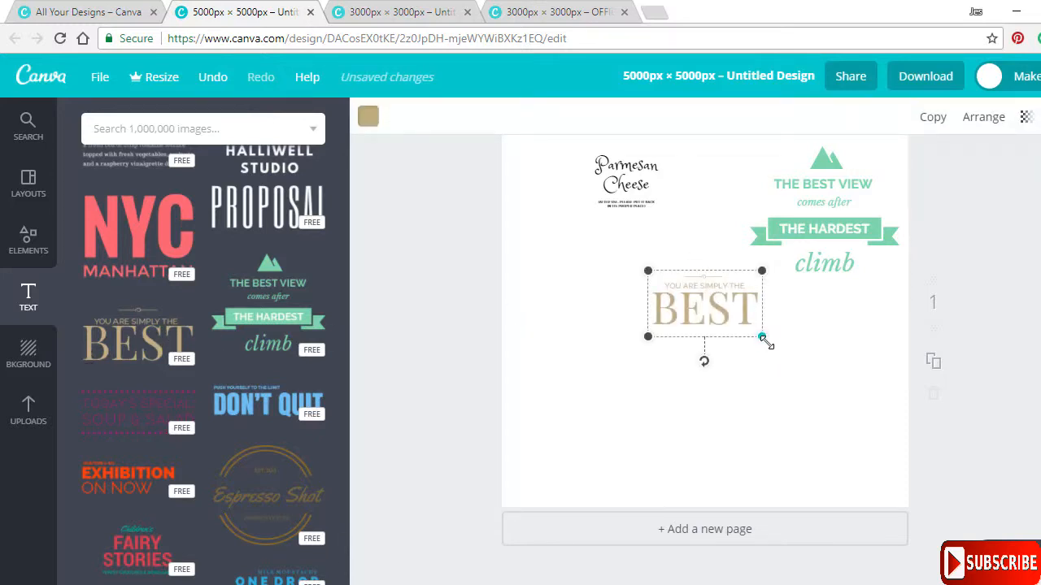
left_click_drag(765, 343, 808, 365)
left_click_drag(691, 298, 628, 249)
left_click(764, 394)
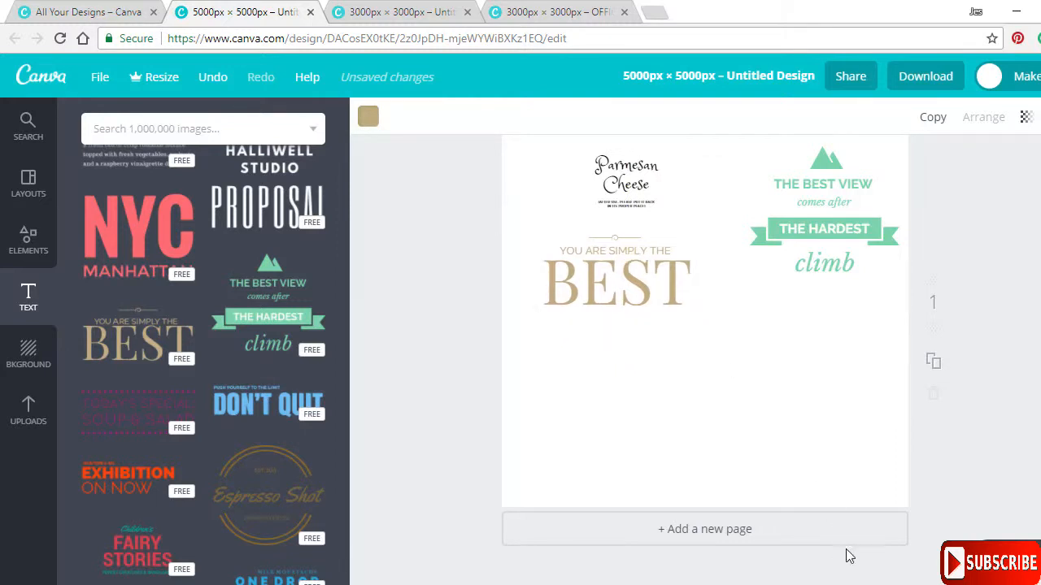
Duplicate the green mountain and ribbon text group and place the copy in the lower middle of the canvas
key("ctrl+plus")
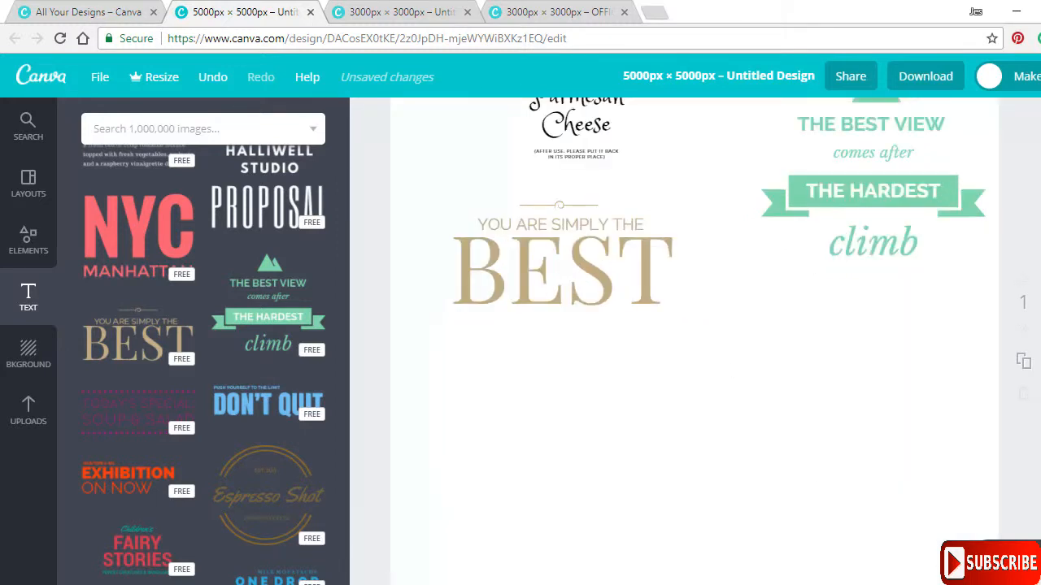
double_click(932, 188)
left_click(967, 201)
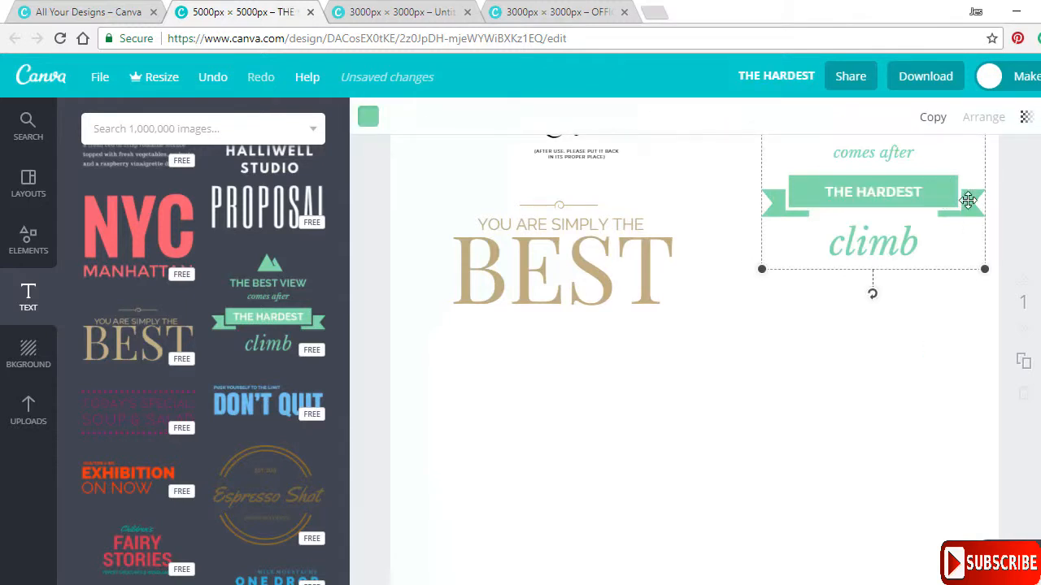
double_click(946, 188)
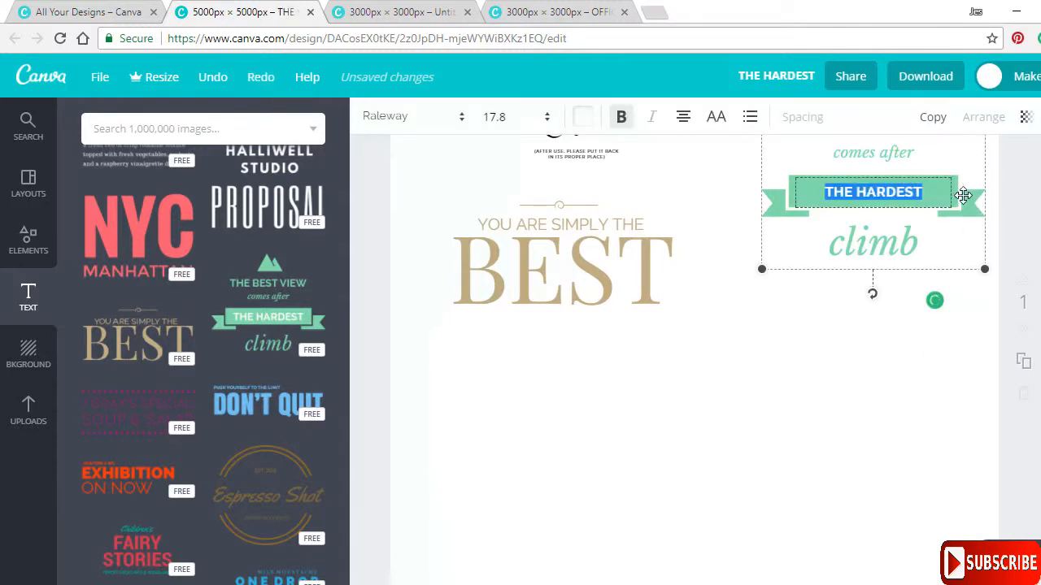
left_click(963, 196)
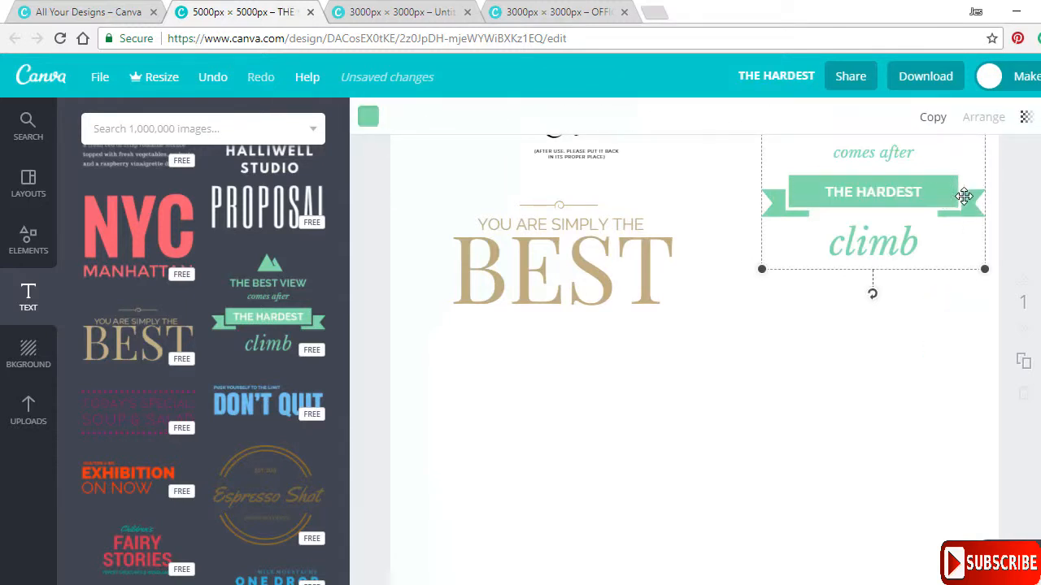
left_click(933, 118)
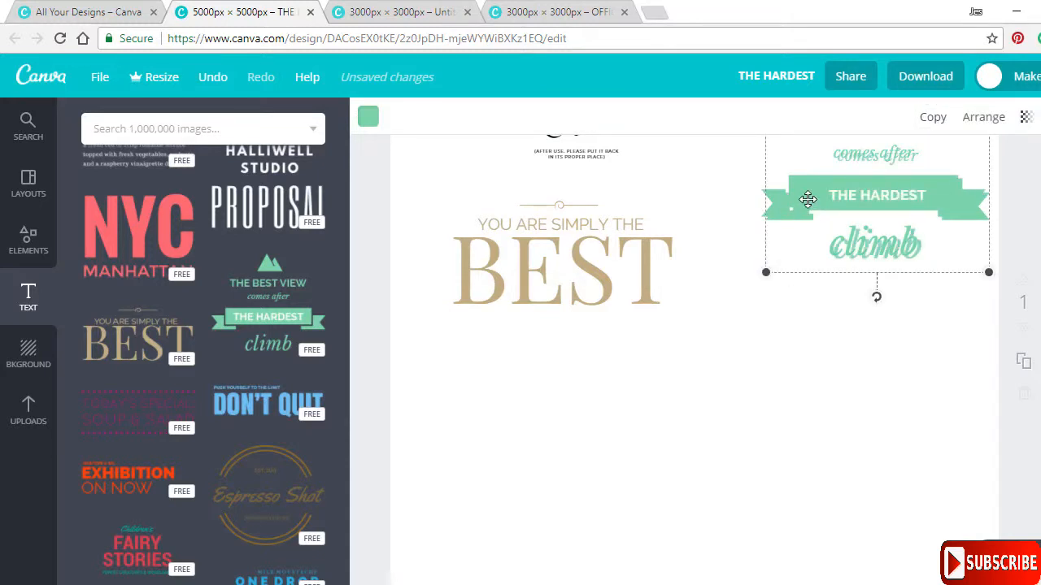
left_click_drag(808, 204, 597, 478)
left_click(913, 452)
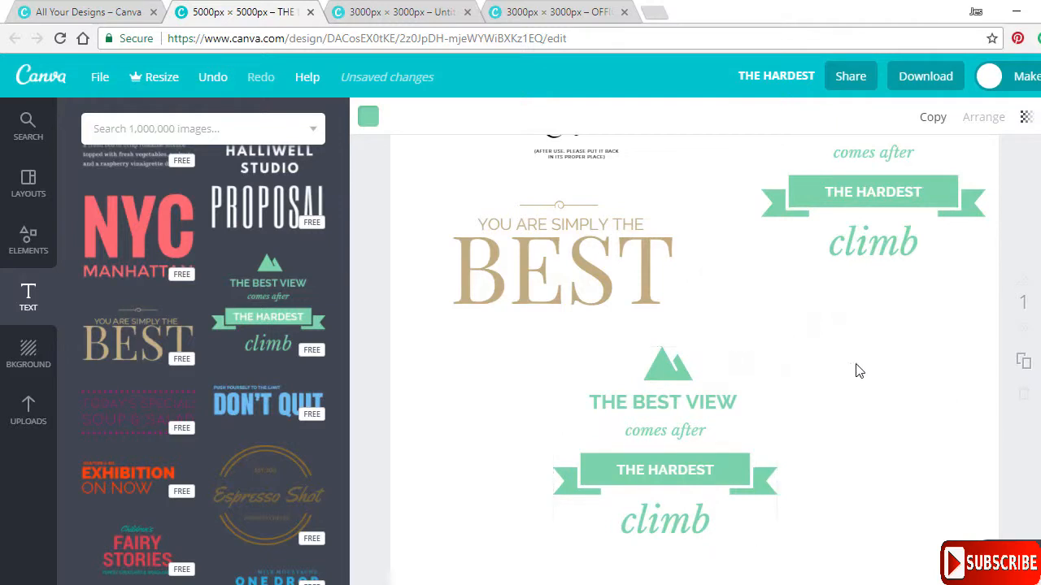
Delete the words "THE BEST VIEW" from the copied green text group
left_click(661, 370)
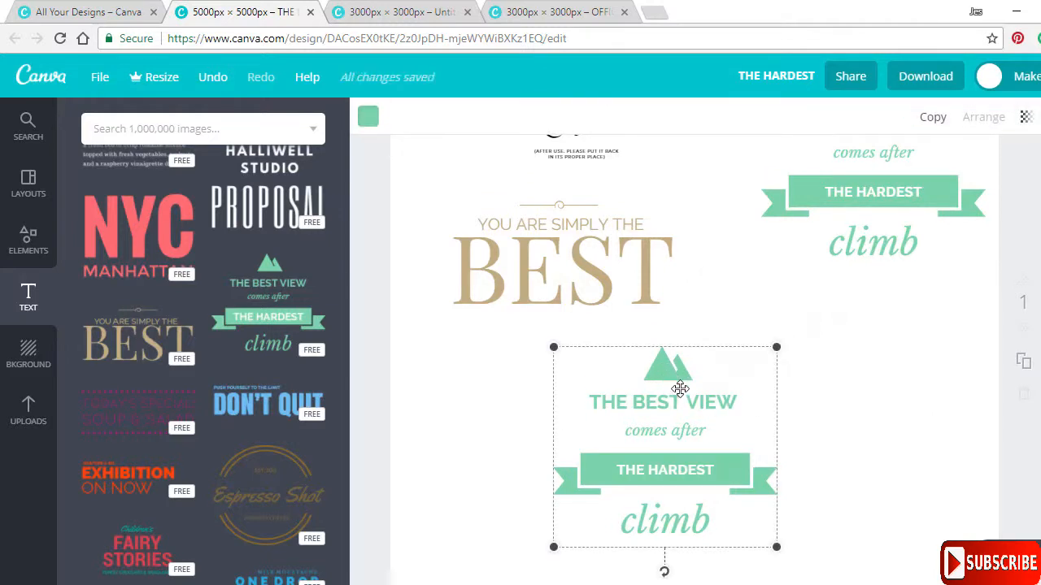
double_click(681, 396)
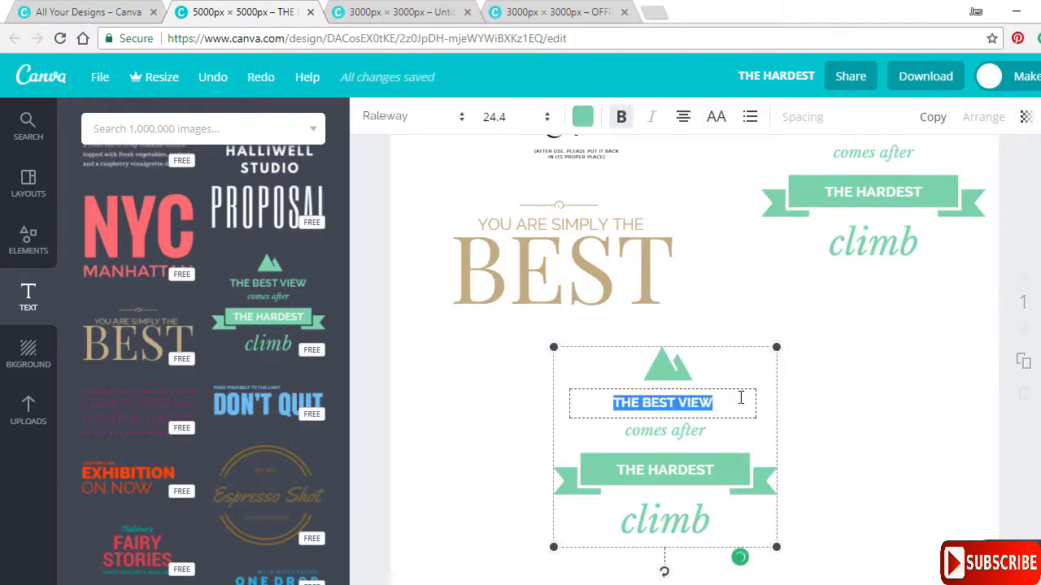
key("BackSpace")
left_click(819, 401)
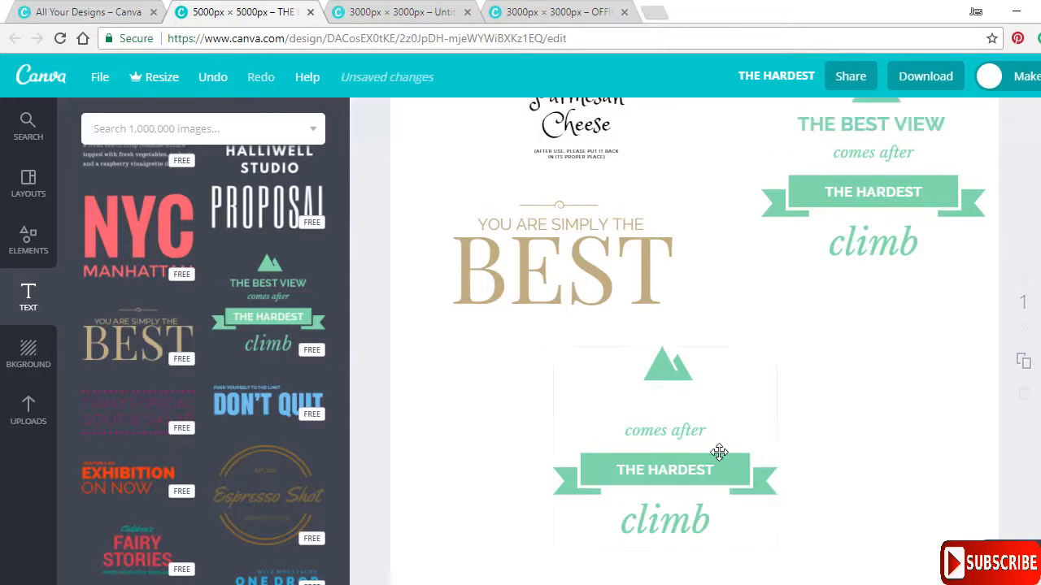
Duplicate the gold "You are simply the BEST" group and place the copy below the original green group
double_click(605, 267)
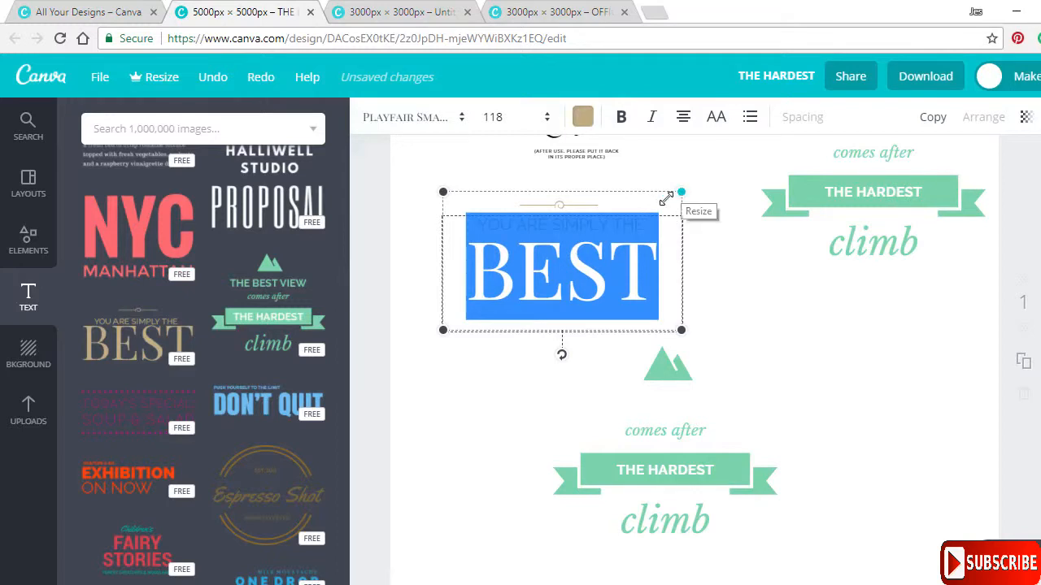
left_click(933, 117)
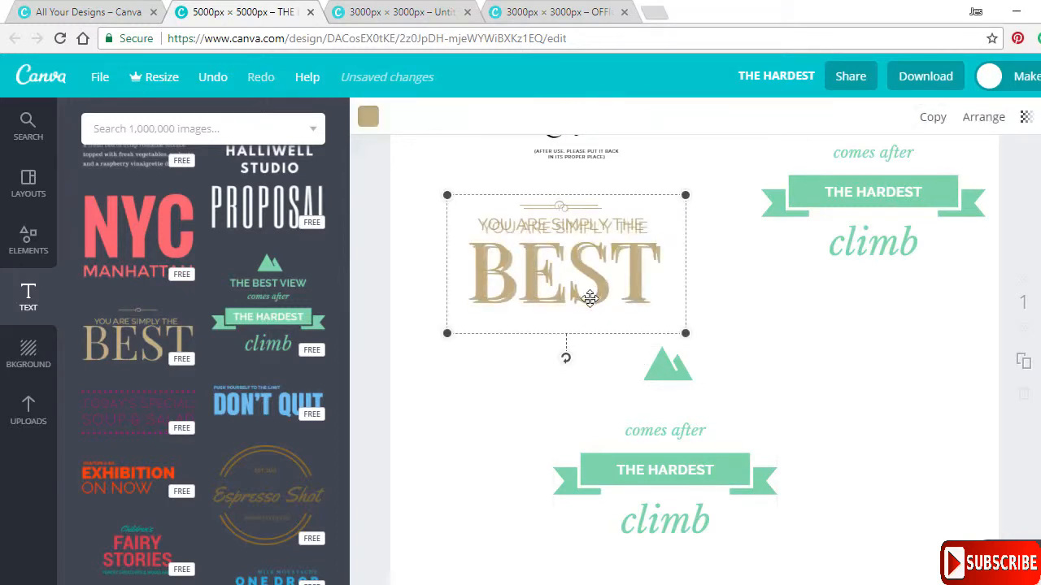
left_click_drag(588, 296, 868, 404)
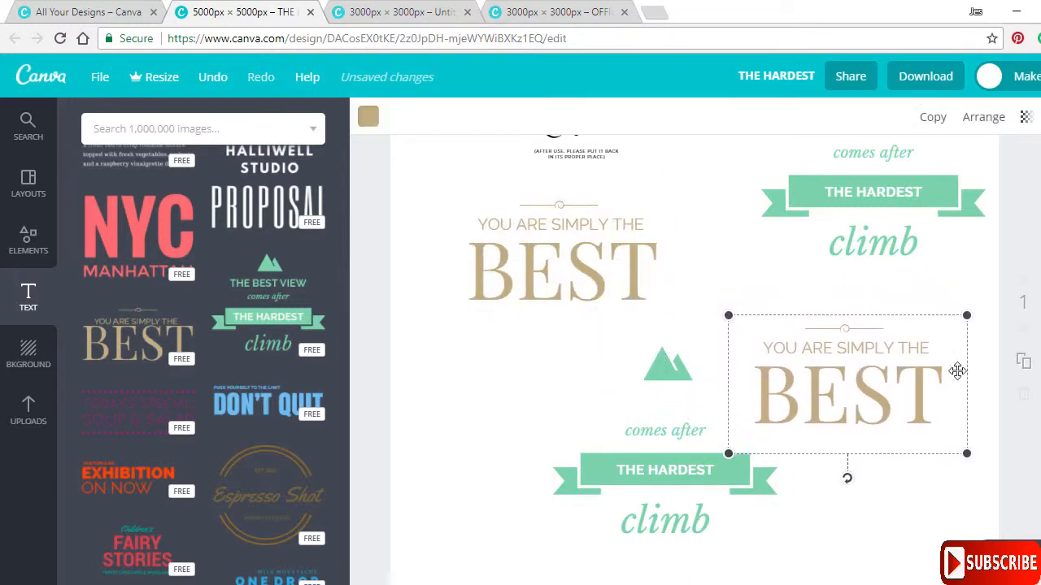
Delete the "YOU ARE SIMPLY THE" line from the copied gold group
double_click(884, 349)
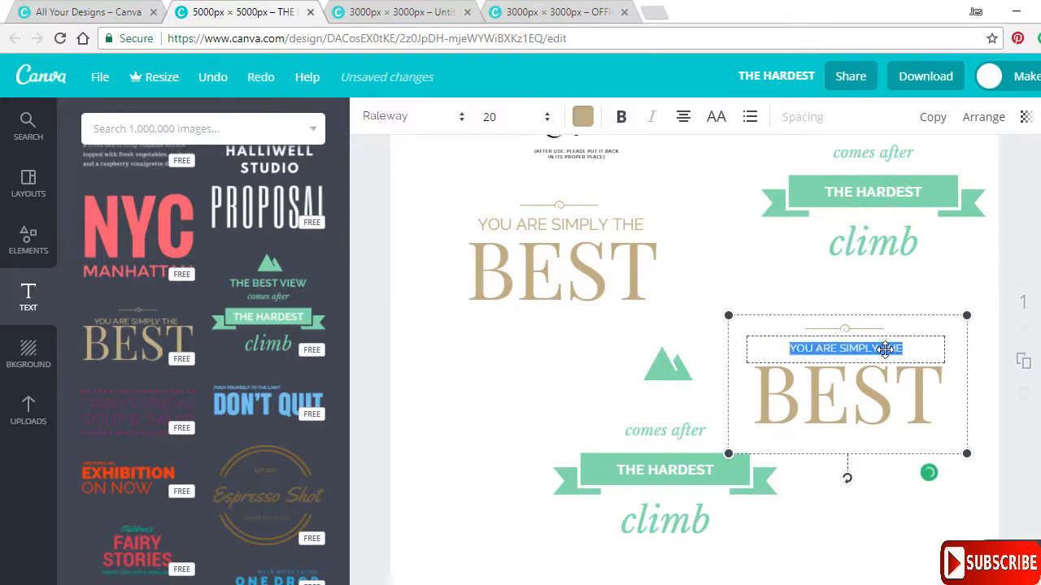
key("BackSpace")
left_click(917, 304)
Shrink the copied gold BEST group and fit it between the mountain and "comes after" in the lower green group
left_click(859, 325)
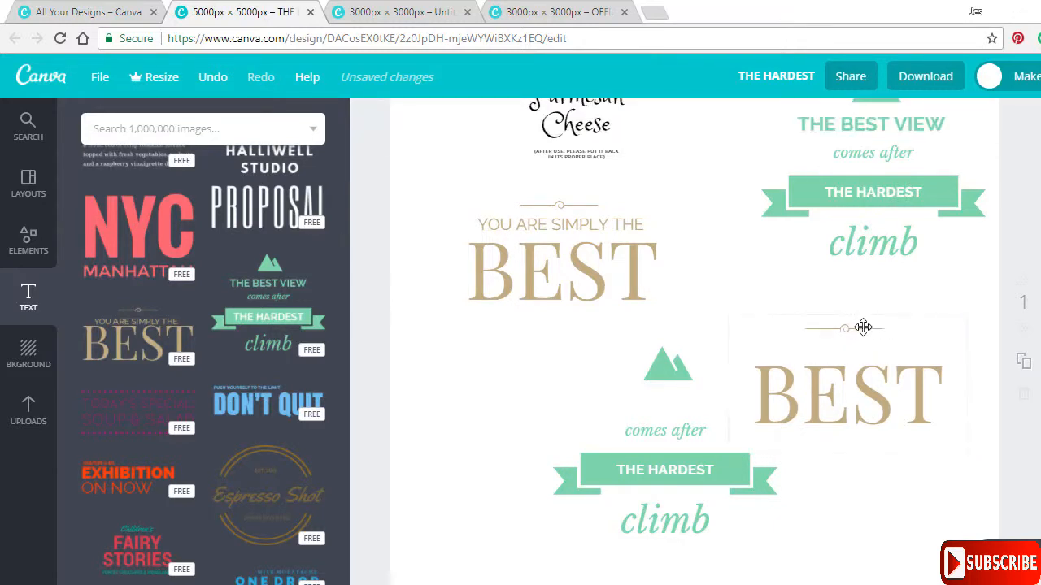
left_click_drag(883, 336, 696, 344)
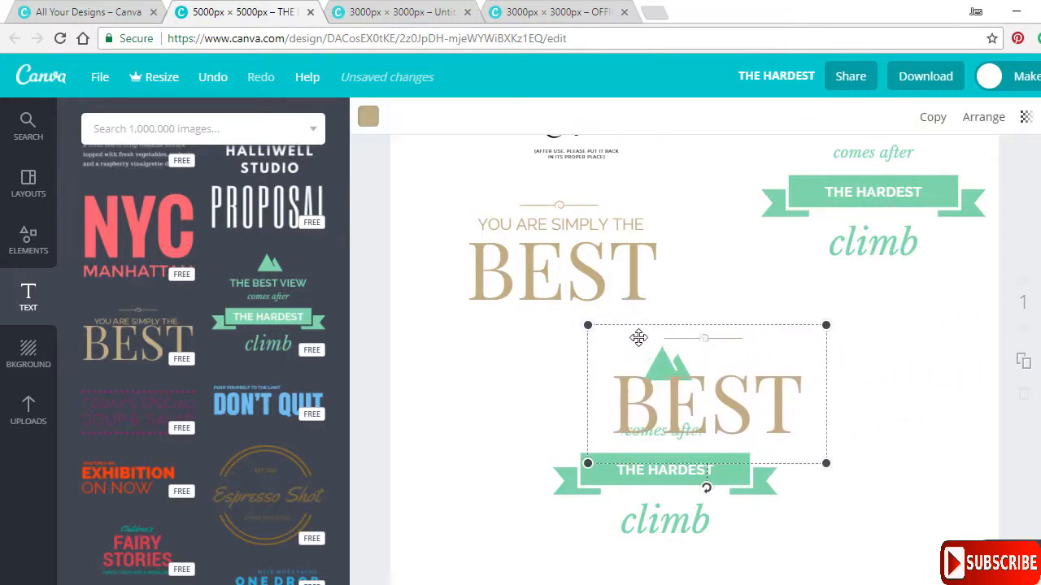
left_click_drag(609, 334, 623, 366)
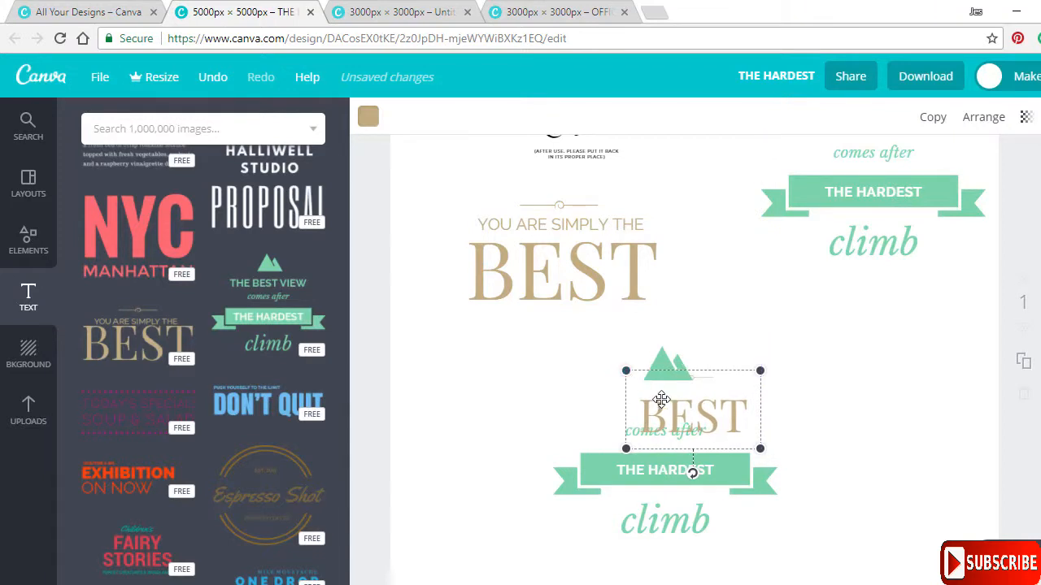
left_click_drag(657, 404, 626, 388)
left_click(859, 391)
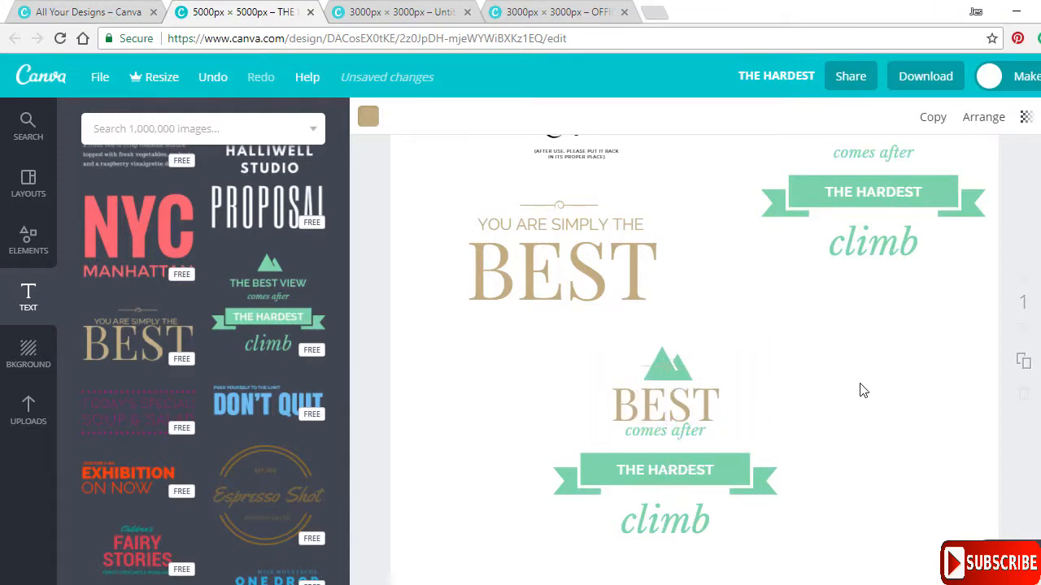
scroll(878, 431, "down", 1)
scroll(889, 439, "down", 2)
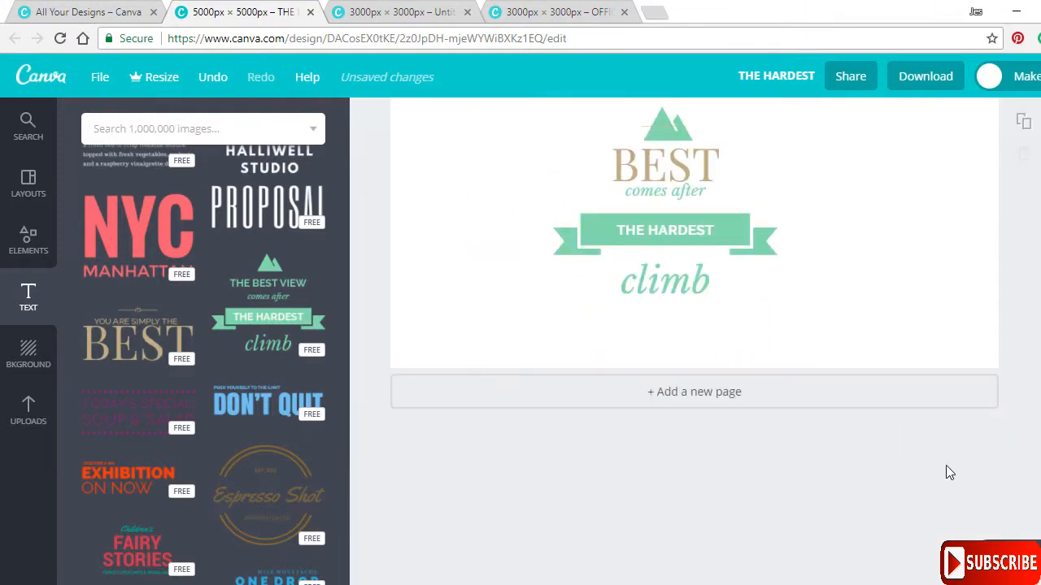
scroll(978, 483, "up", 2)
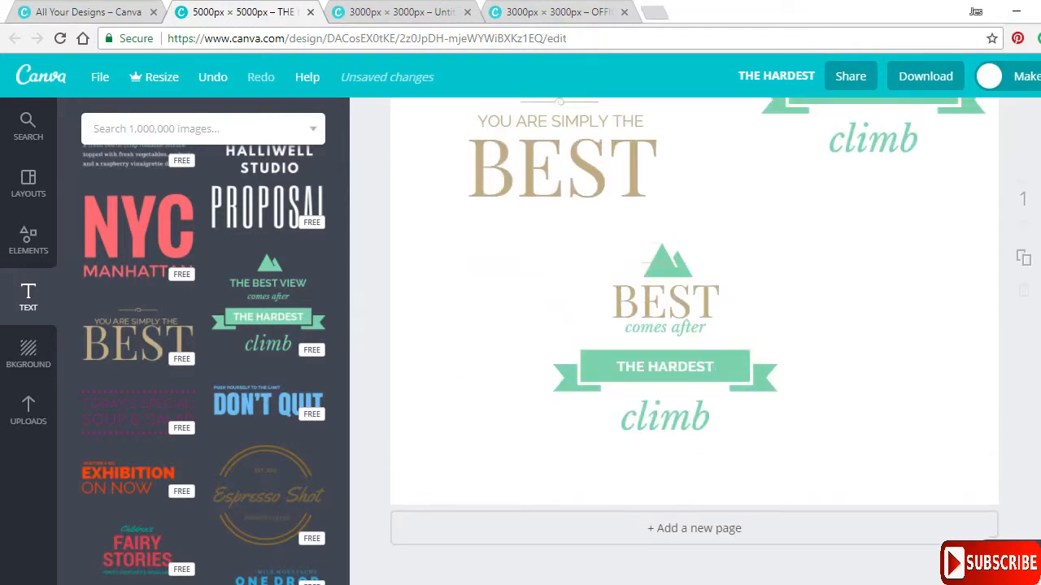
In the blank 3000 × 3000 px design, add a heading reading "UGLY" in the Anton font
scroll(694, 325, "up", 3)
left_click(398, 11)
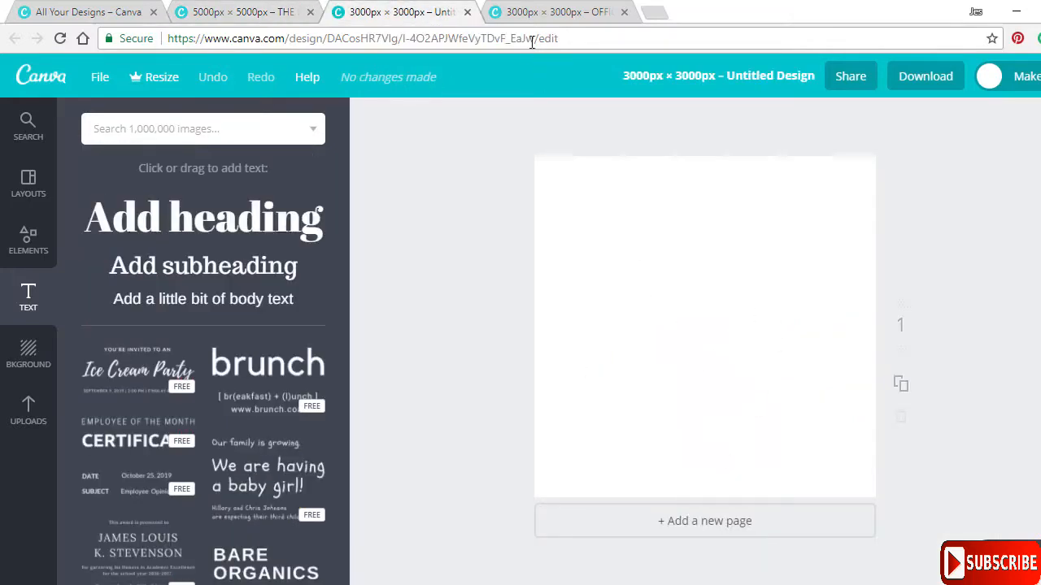
left_click(551, 11)
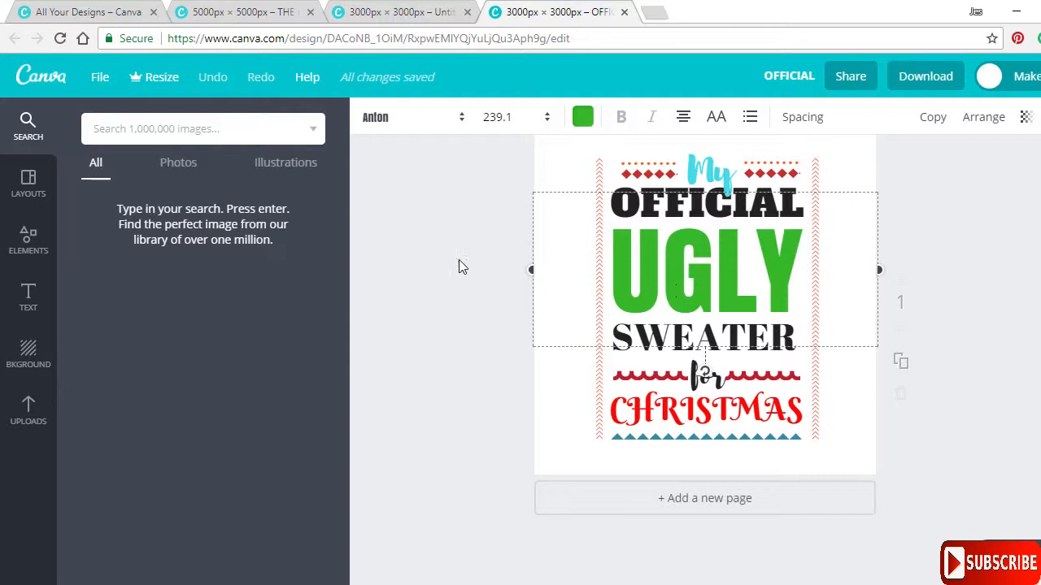
left_click(366, 11)
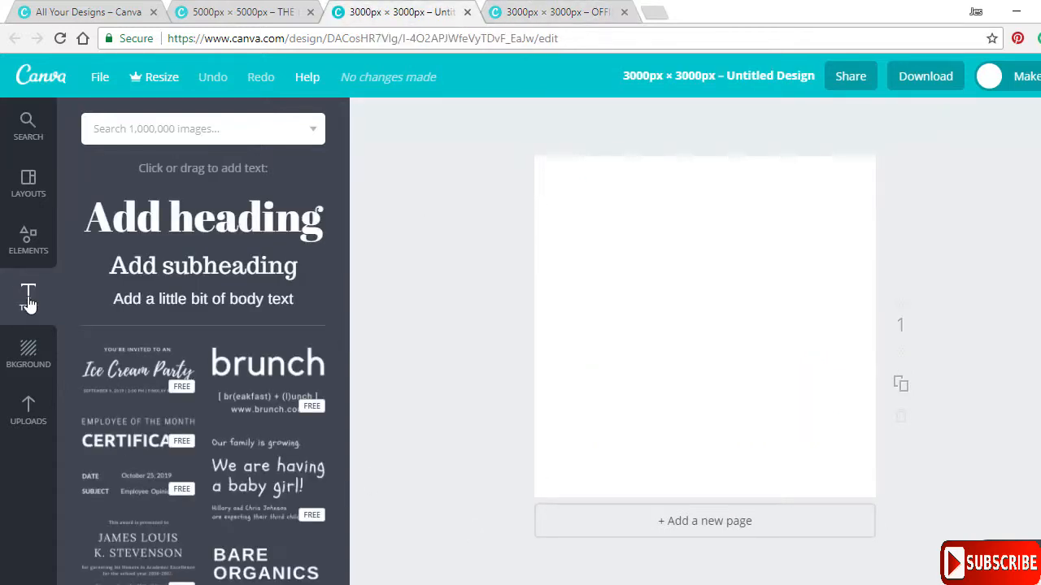
left_click(190, 222)
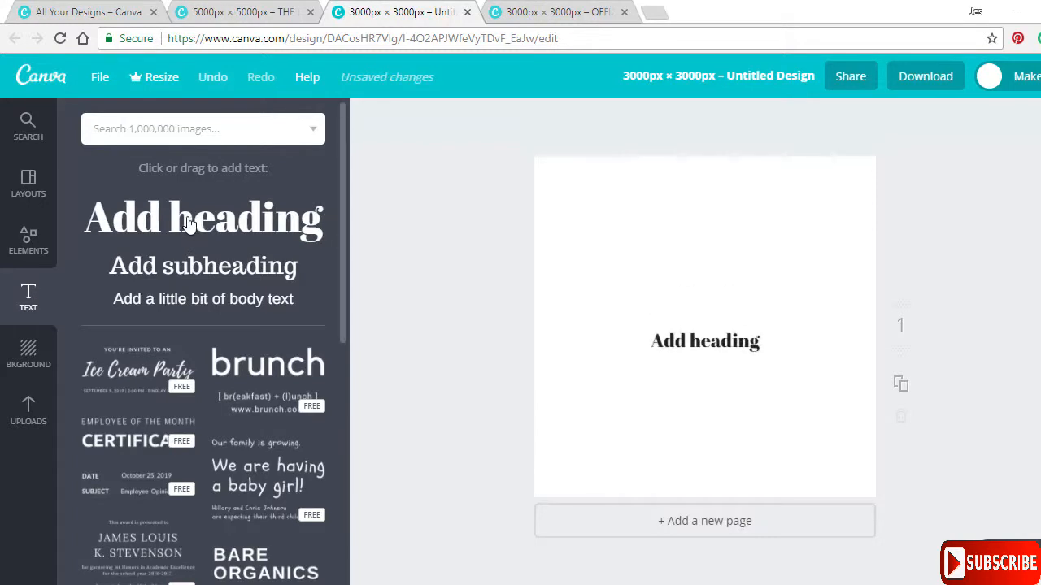
left_click(460, 126)
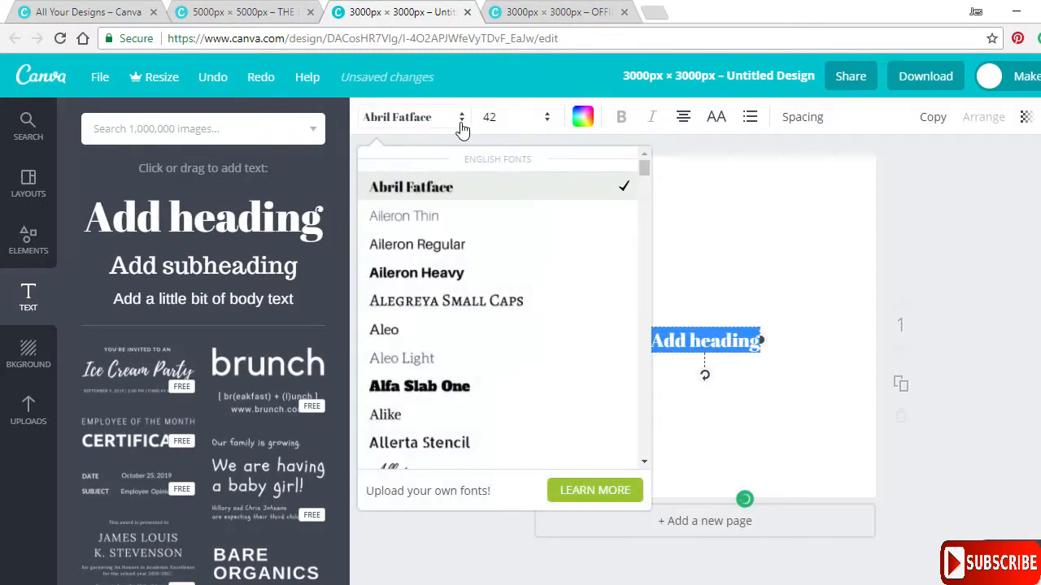
scroll(648, 174, "down", 3)
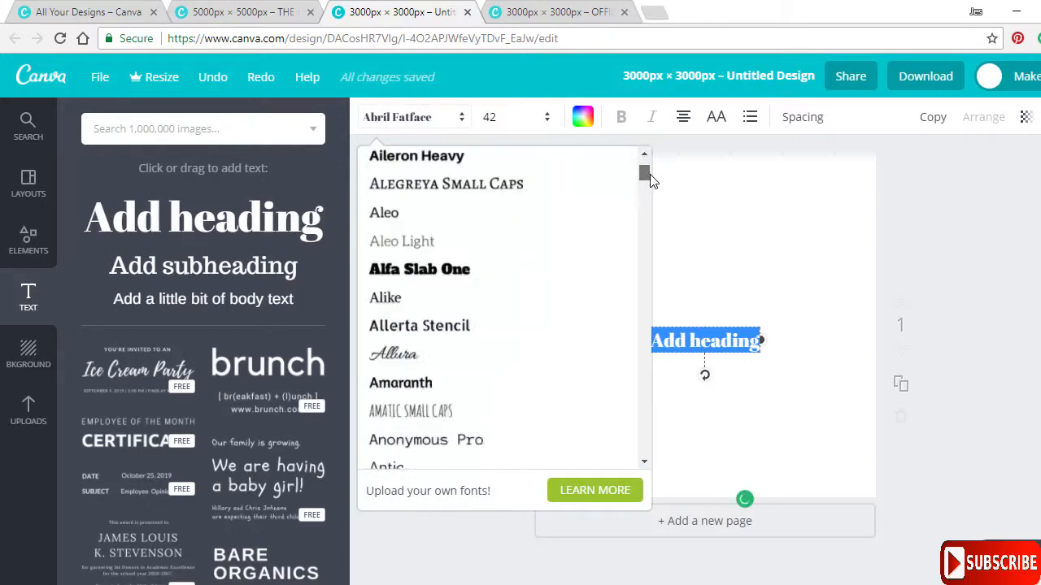
left_click(389, 379)
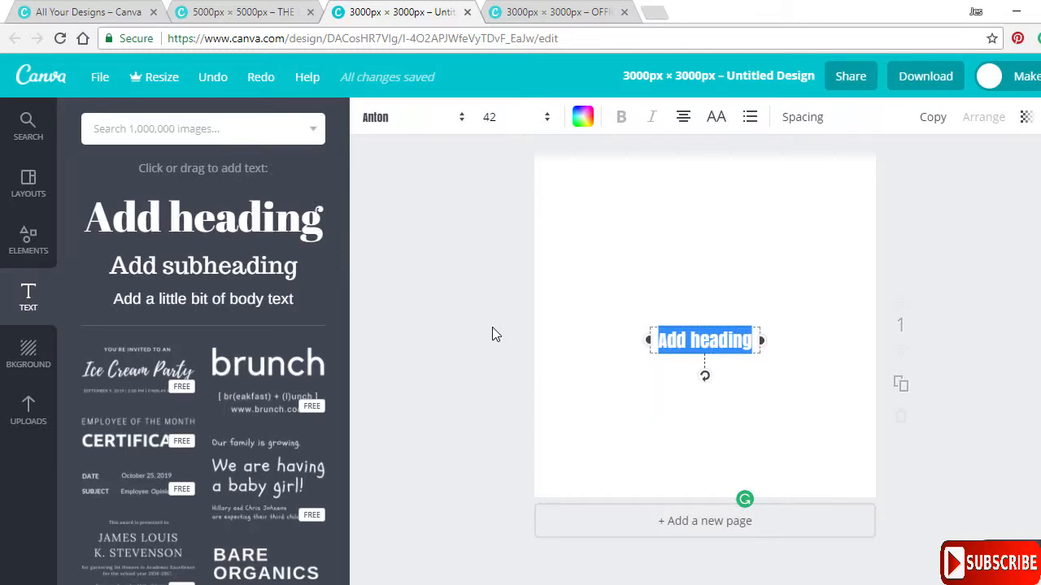
type("UGLY")
Set the UGLY text to font size 144 and widen its text box across most of the canvas
left_click_drag(727, 341, 680, 350)
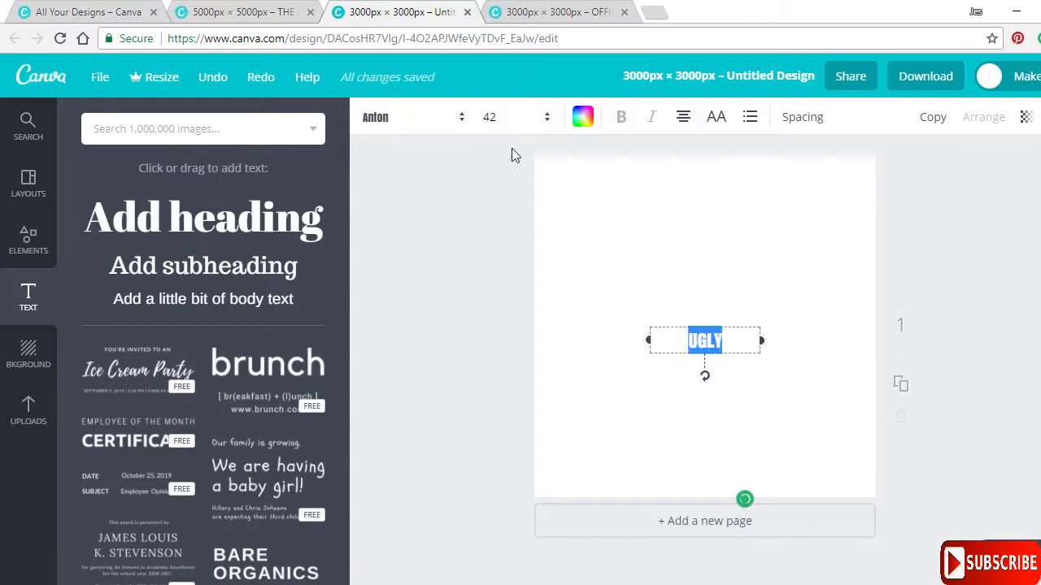
left_click(546, 117)
left_click_drag(542, 257, 545, 339)
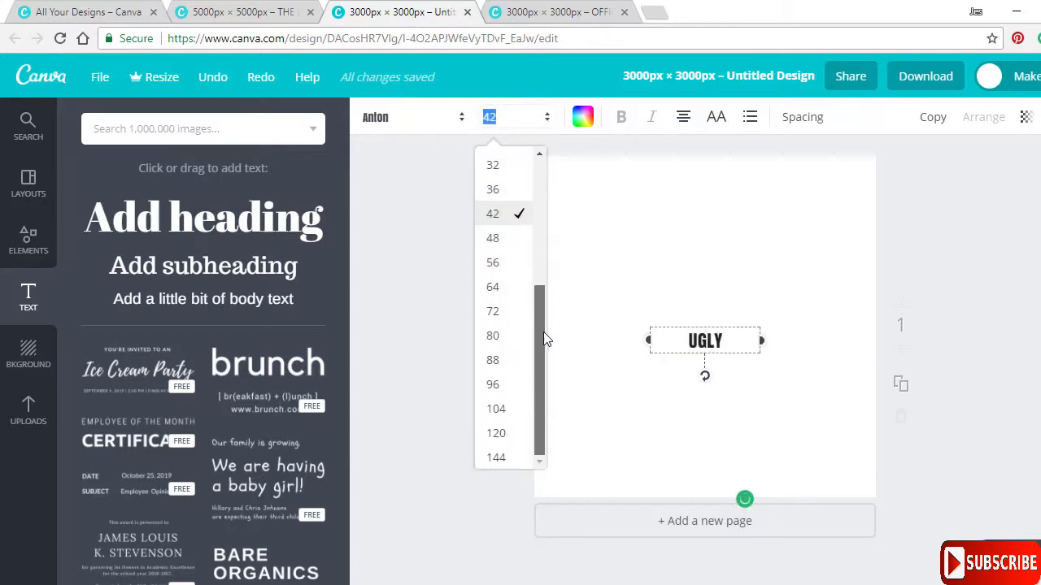
left_click(493, 458)
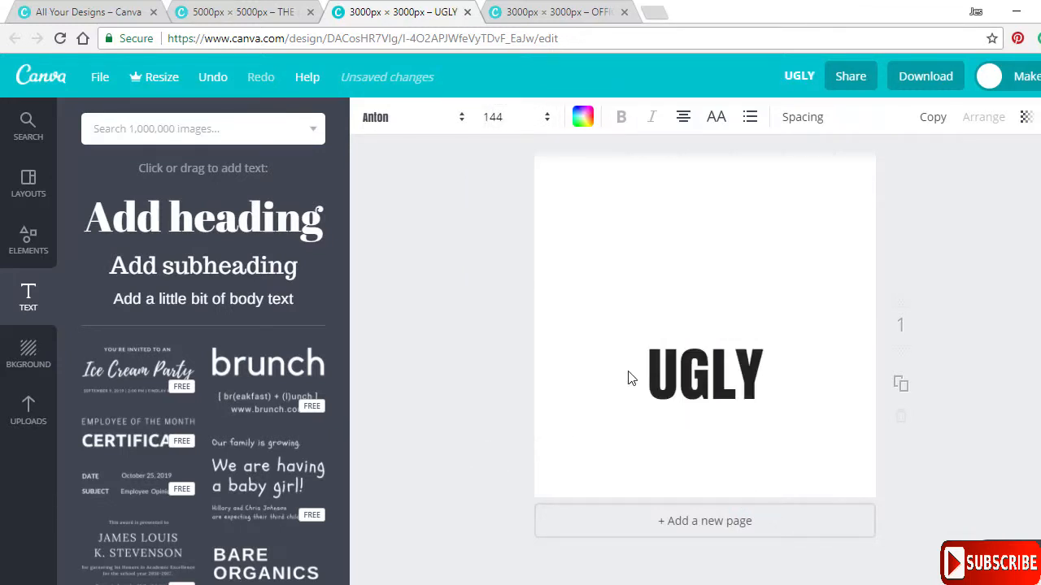
left_click_drag(643, 370, 530, 373)
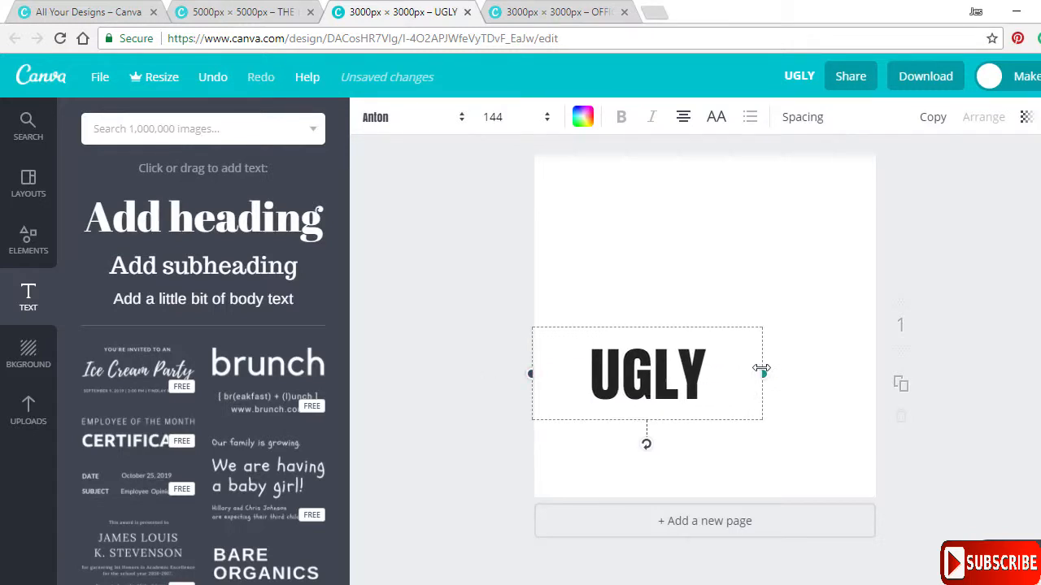
left_click_drag(761, 368, 833, 373)
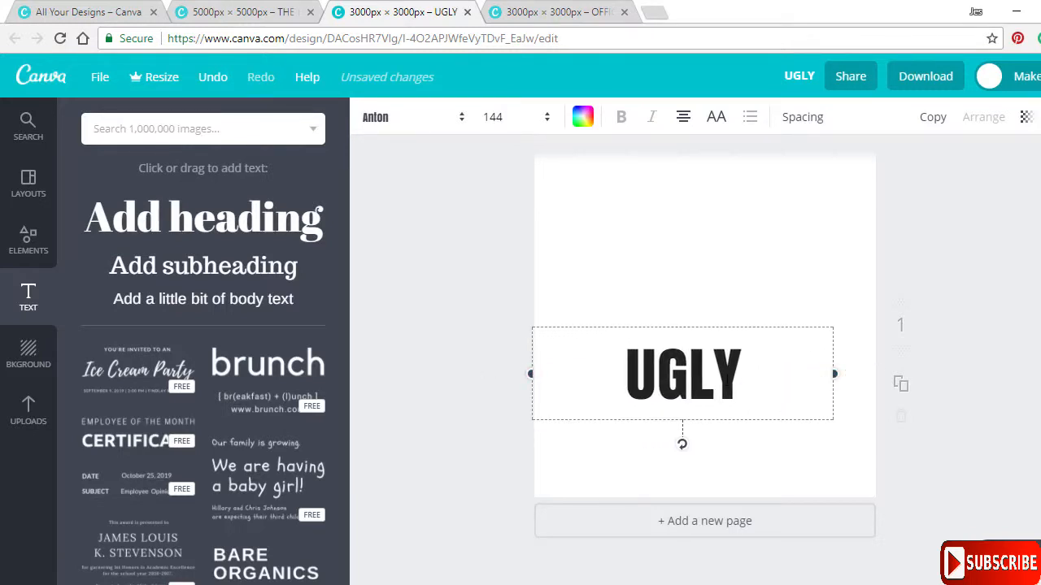
Set the UGLY text's font size to 239 and center the word on the canvas
left_click_drag(646, 365, 673, 326)
left_click(516, 116)
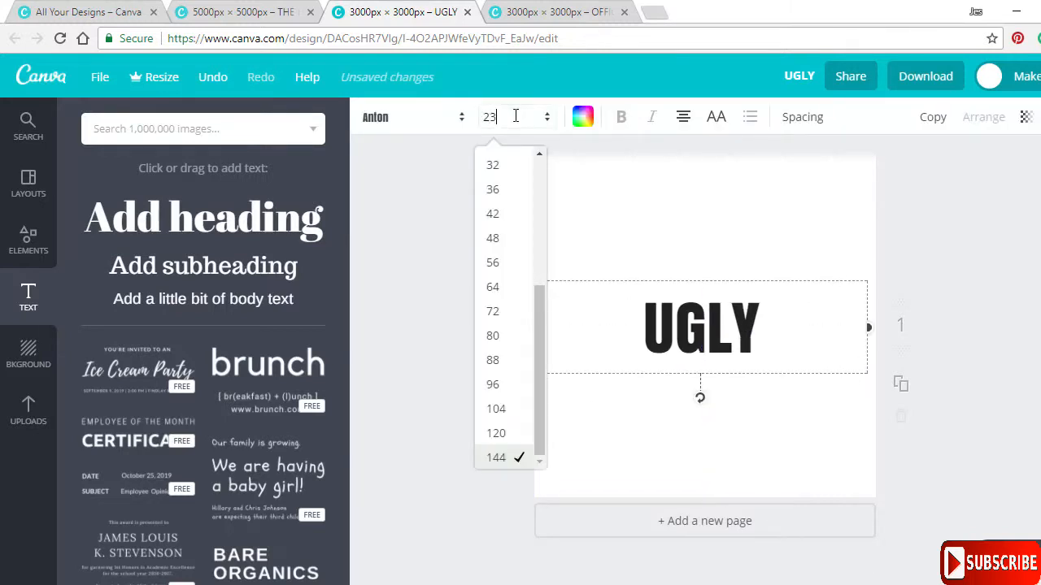
type("239")
key("Return")
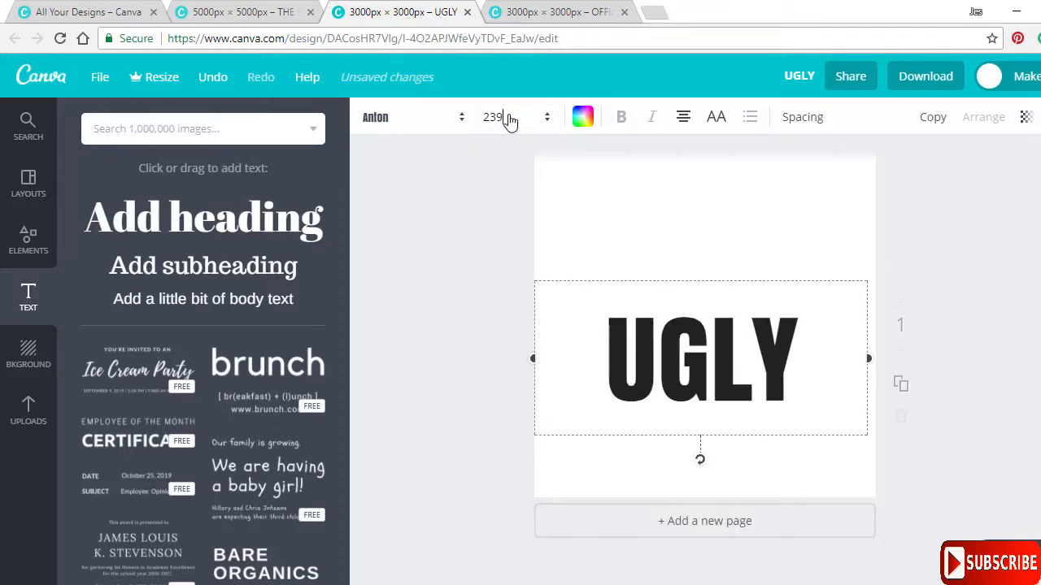
left_click_drag(662, 276, 666, 250)
left_click(488, 210)
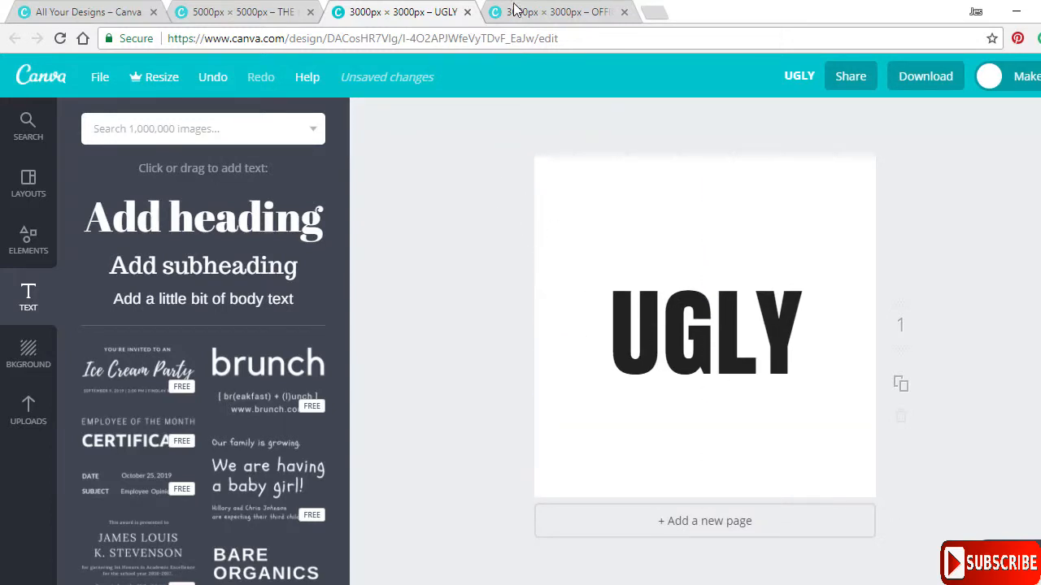
Color the UGLY text dark green from the default palette to match the finished sweater design
left_click(514, 10)
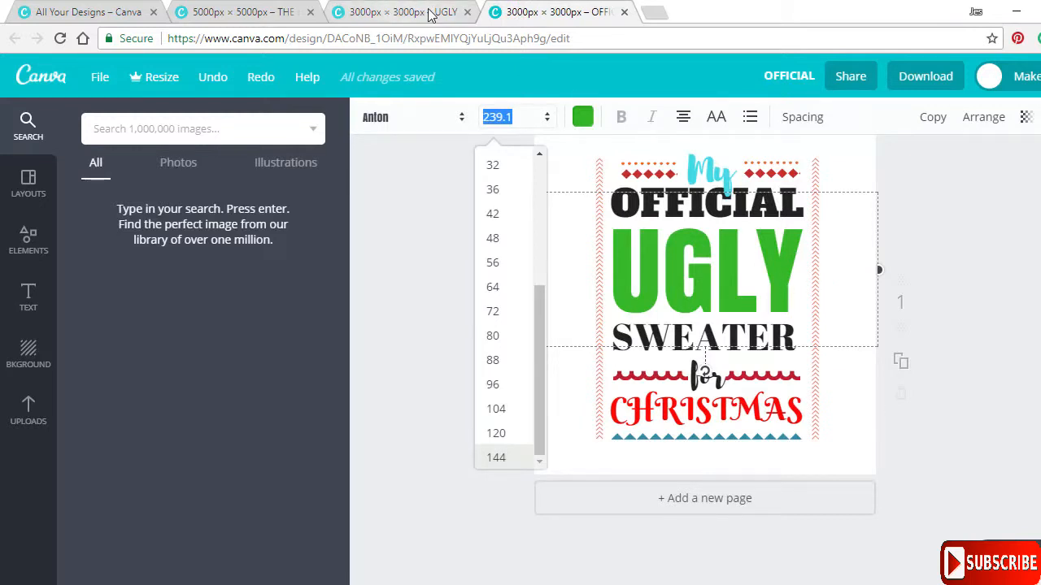
left_click(416, 251)
left_click(388, 8)
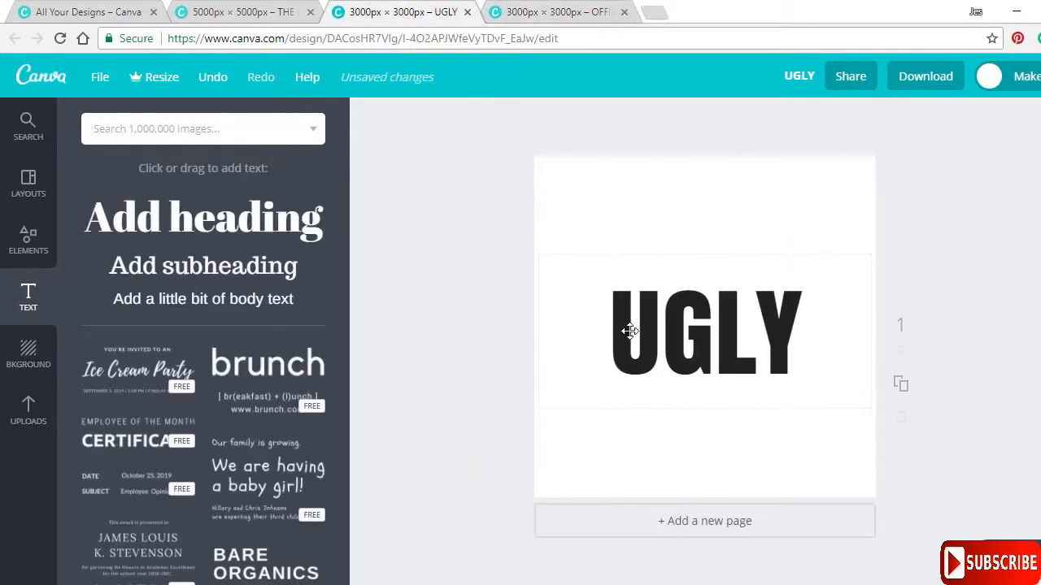
left_click(641, 331)
left_click_drag(610, 303, 786, 316)
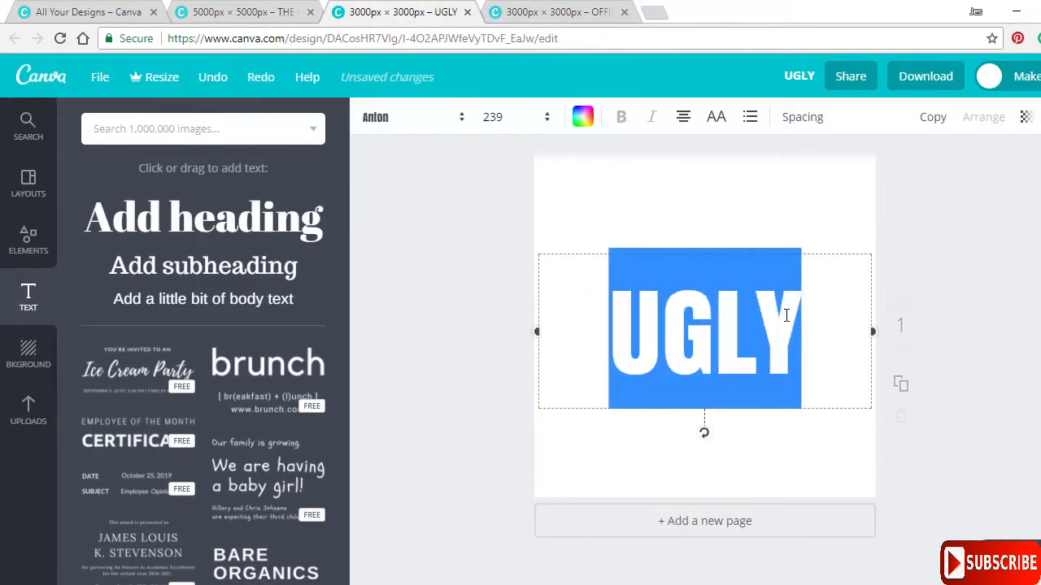
left_click(582, 116)
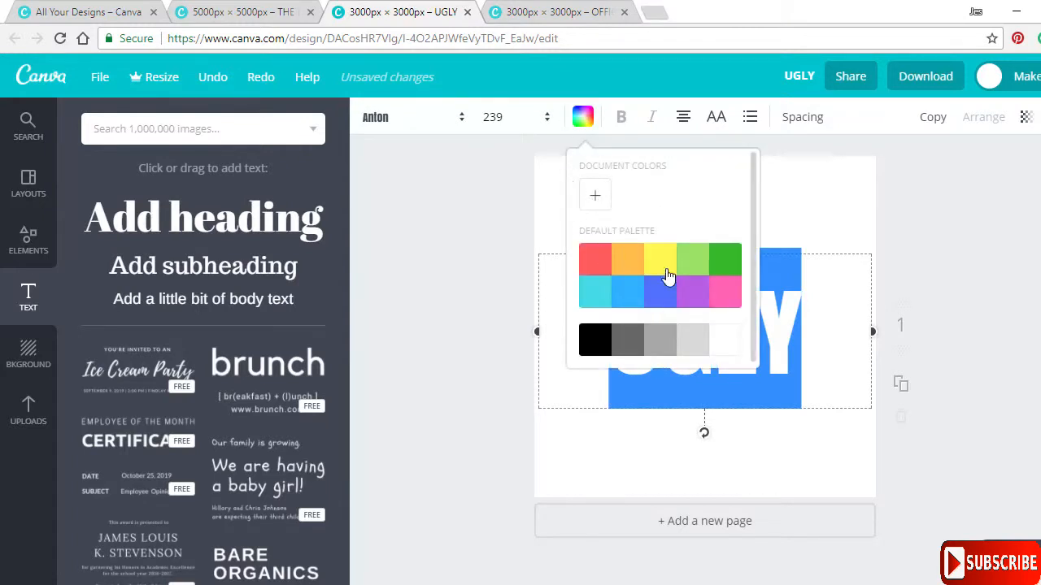
left_click(724, 264)
left_click(927, 267)
left_click(925, 266)
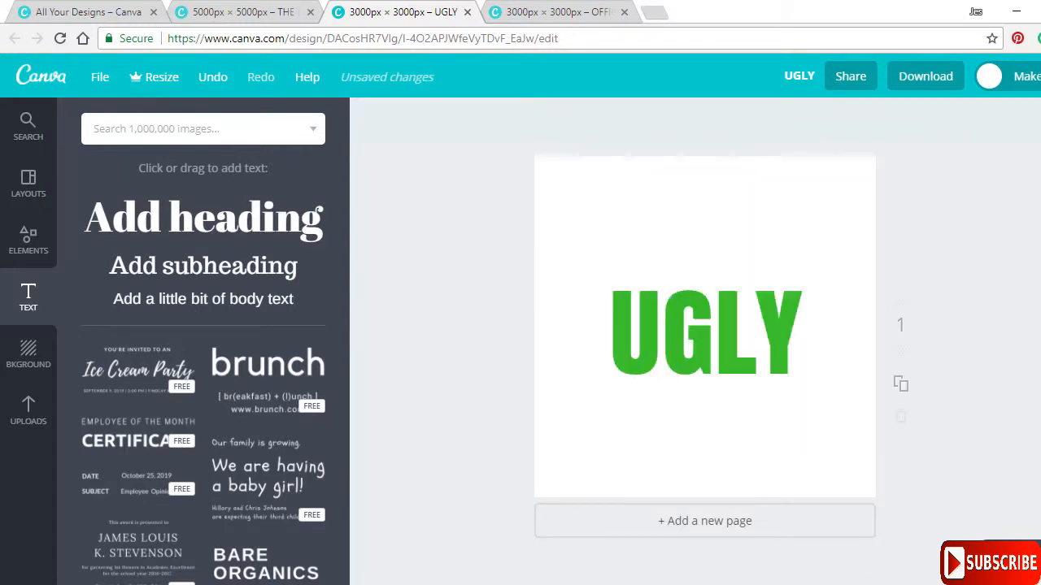
In the finished sweater design, move the green UGLY down over SWEATER and select OFFICIAL to check its font settings
left_click(538, 11)
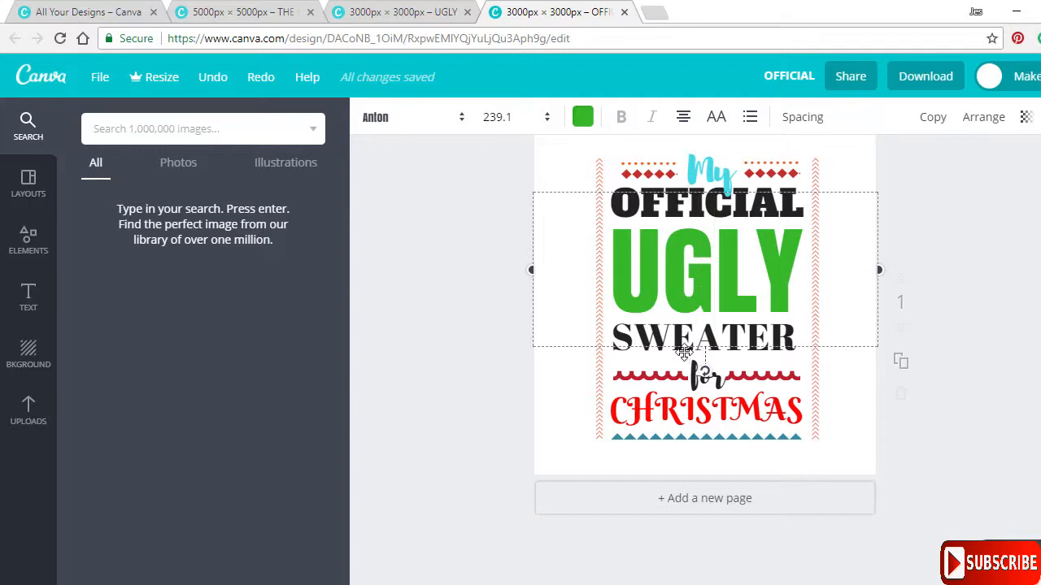
left_click_drag(691, 359, 706, 398)
left_click(659, 203)
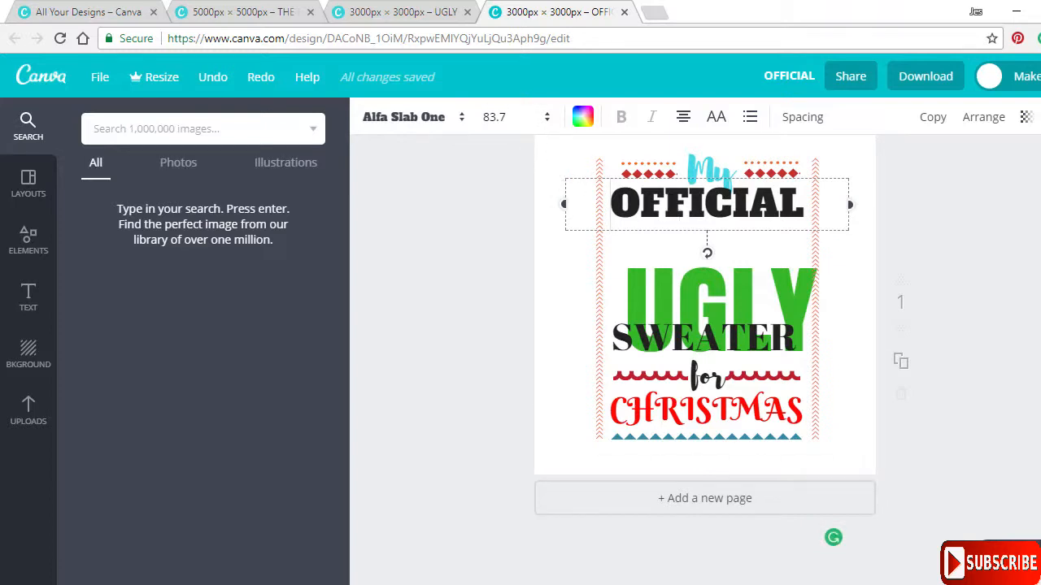
Add a second heading reading "OFFICIAL" to the new design containing only UGLY
left_click(404, 12)
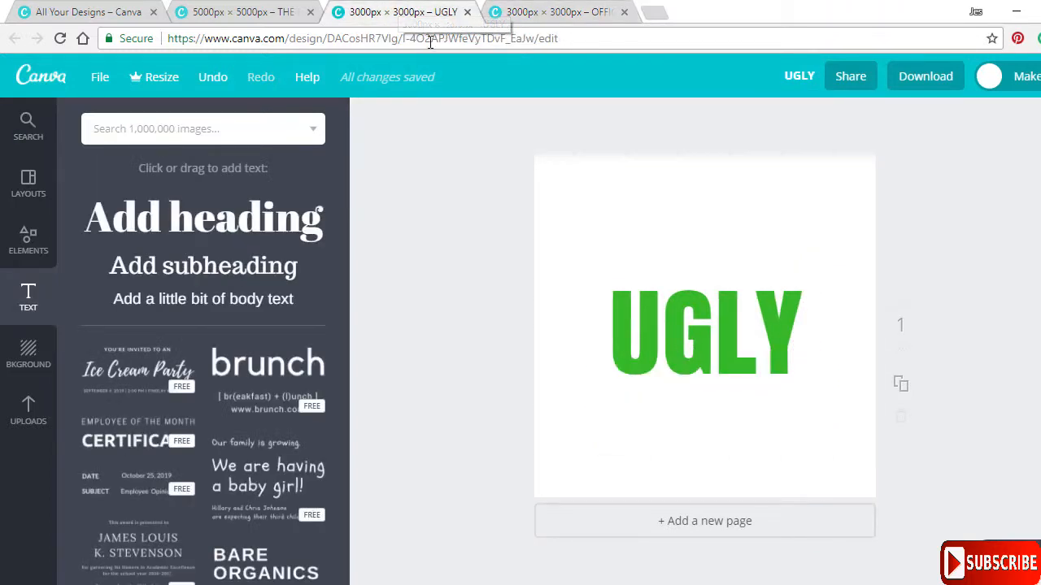
left_click(169, 232)
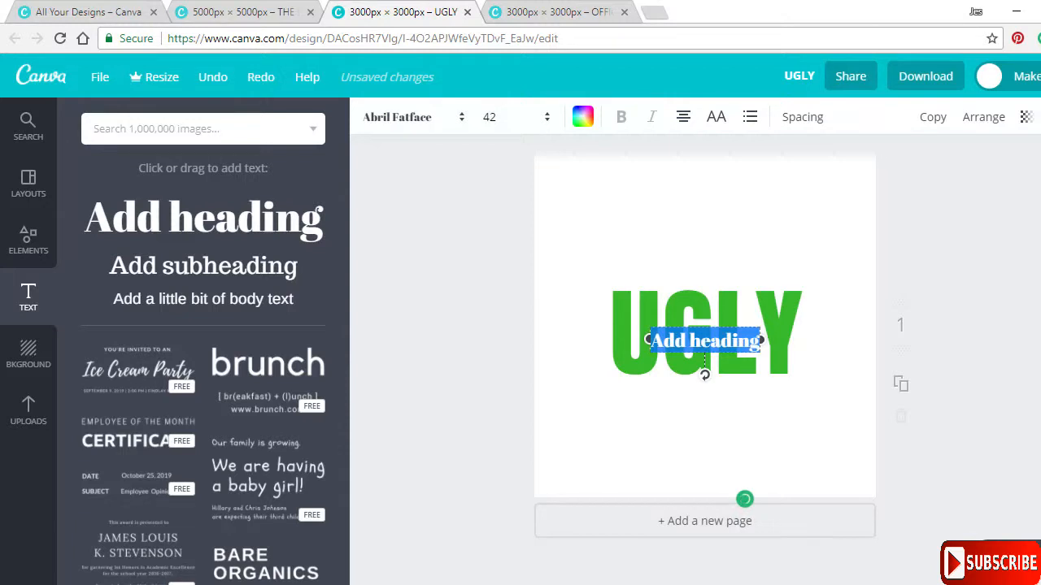
type("0")
type("FF")
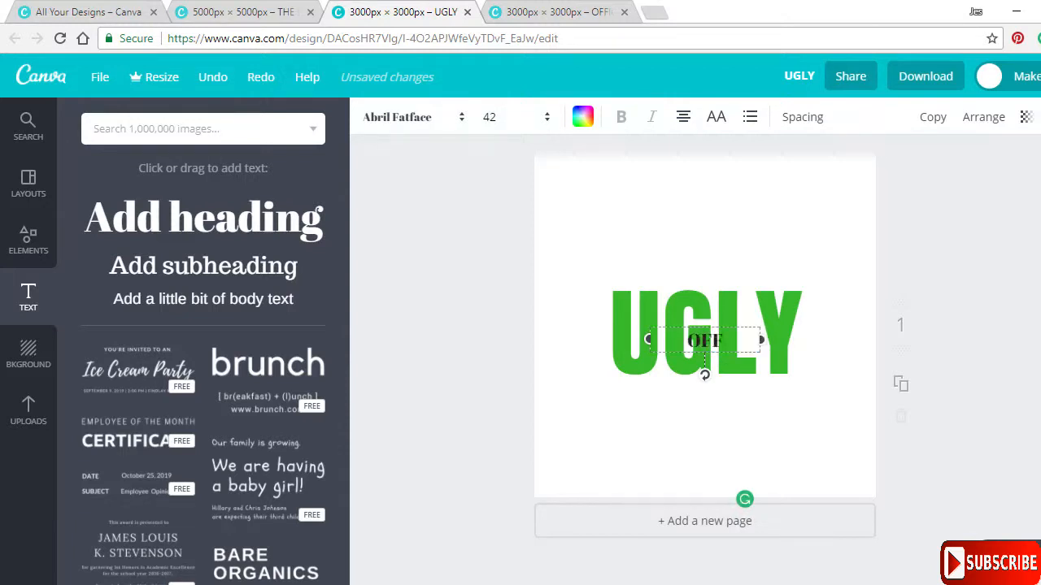
type("ICIAL")
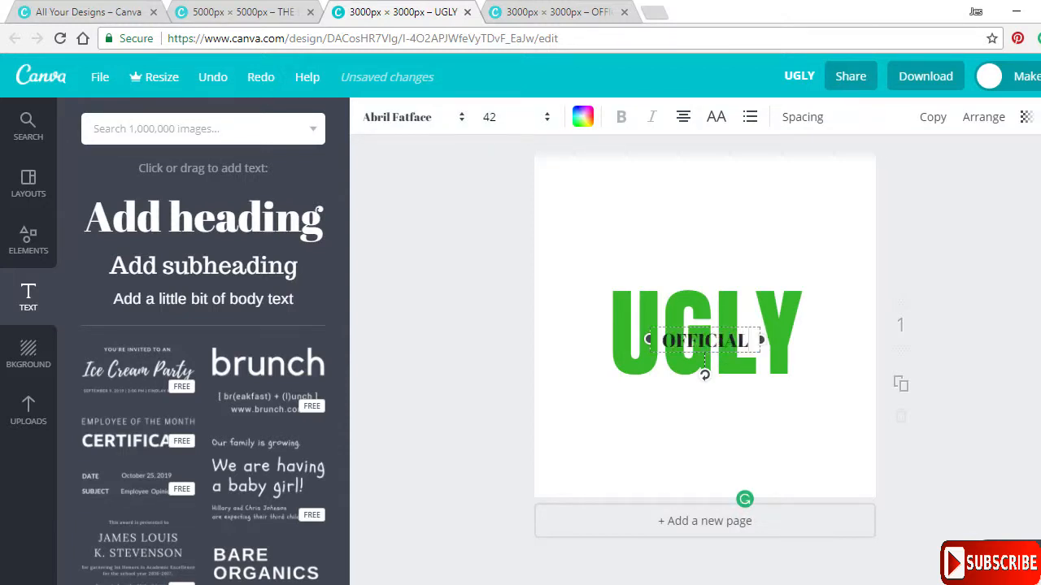
Set OFFICIAL to the Alfa Slab One font at size 83.7 and place it directly above UGLY
key("ctrl+a")
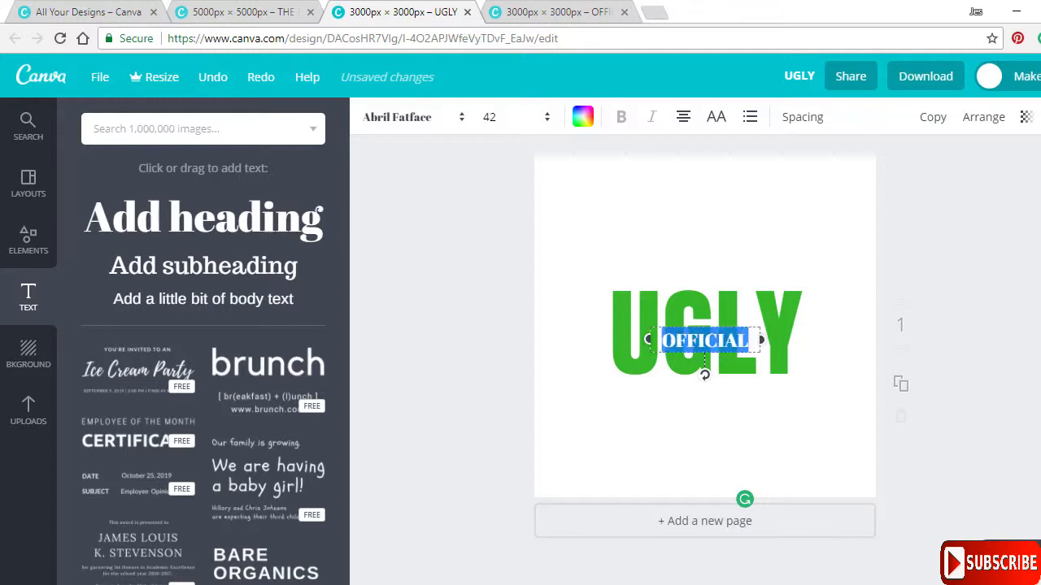
left_click(466, 119)
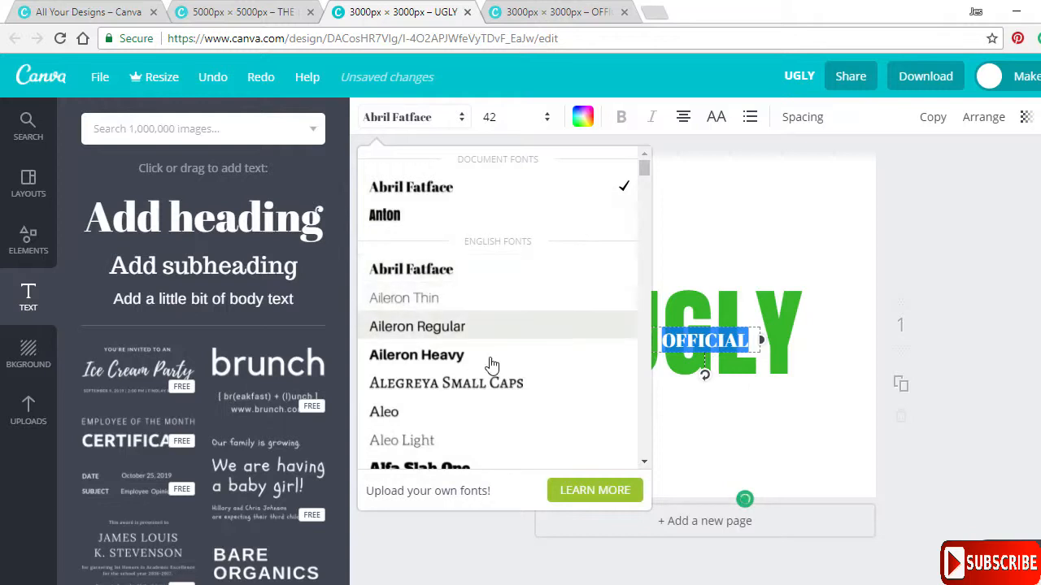
left_click_drag(643, 167, 645, 183)
left_click(459, 320)
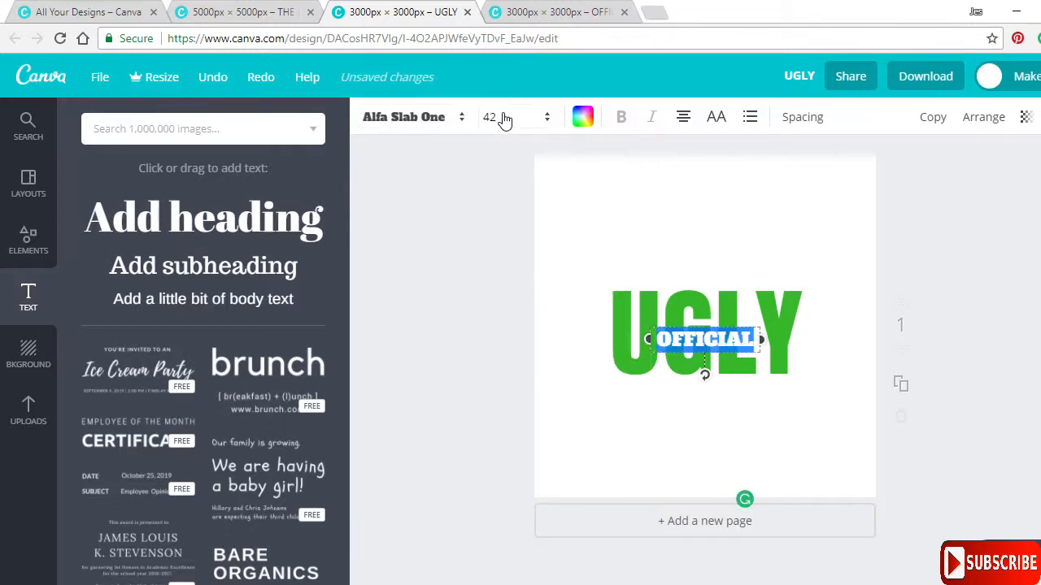
left_click(504, 119)
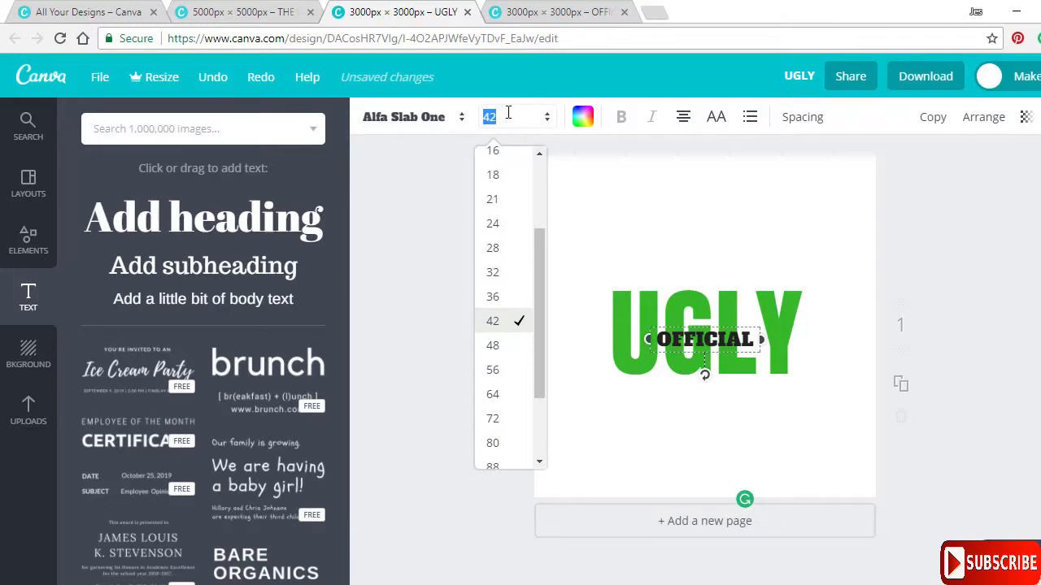
type("83.7")
key("Return")
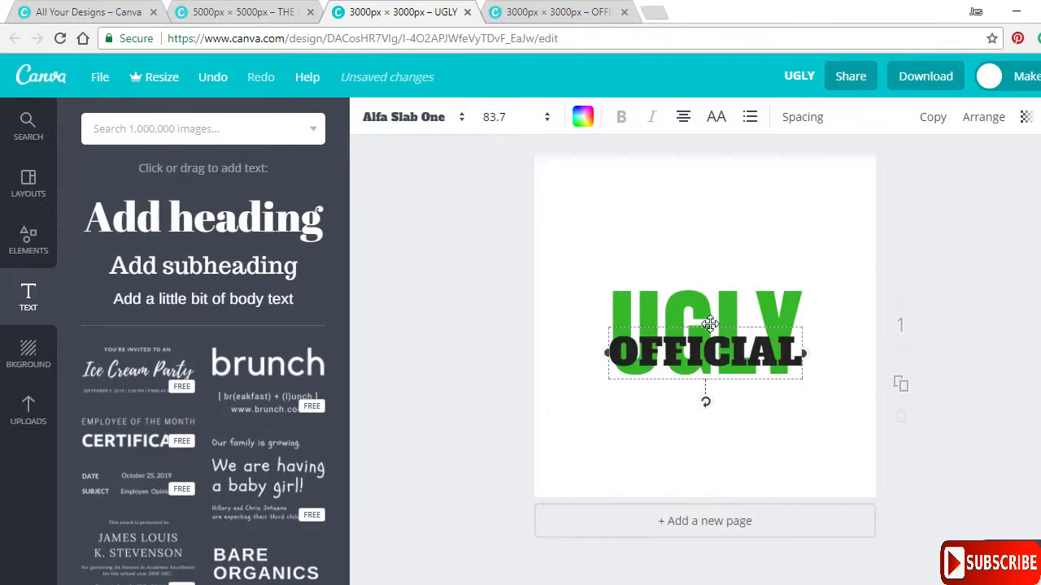
left_click_drag(709, 319, 709, 239)
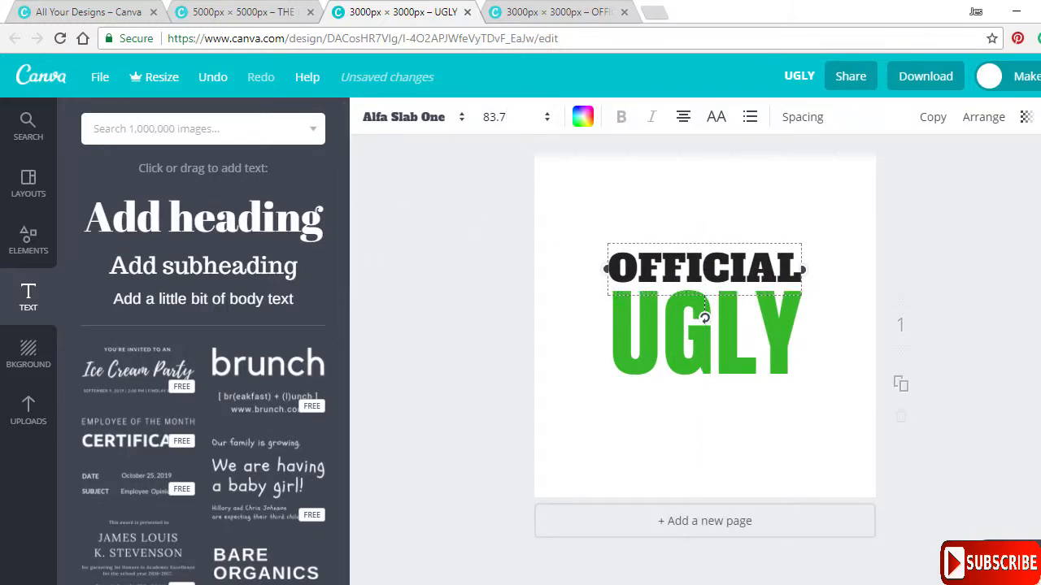
In the finished sweater design, move OFFICIAL down slightly below My and select My to check its font
left_click(559, 10)
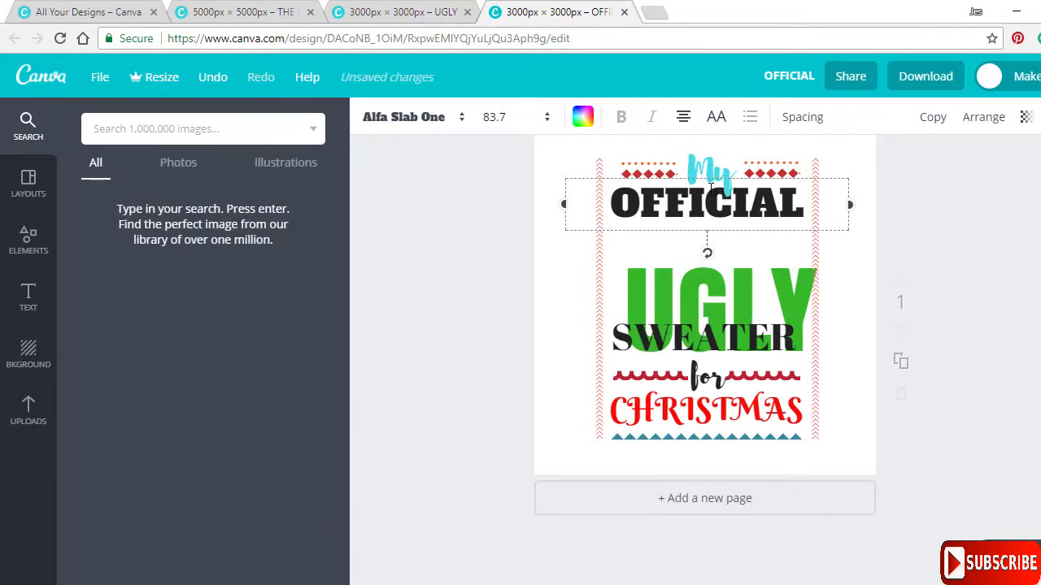
left_click_drag(704, 181, 706, 196)
left_click(707, 172)
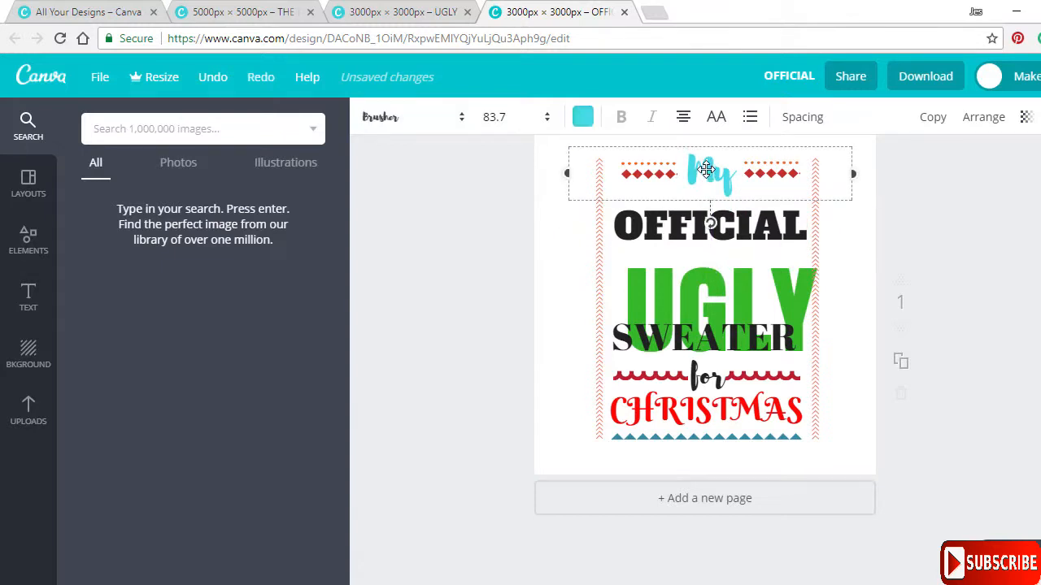
left_click(425, 122)
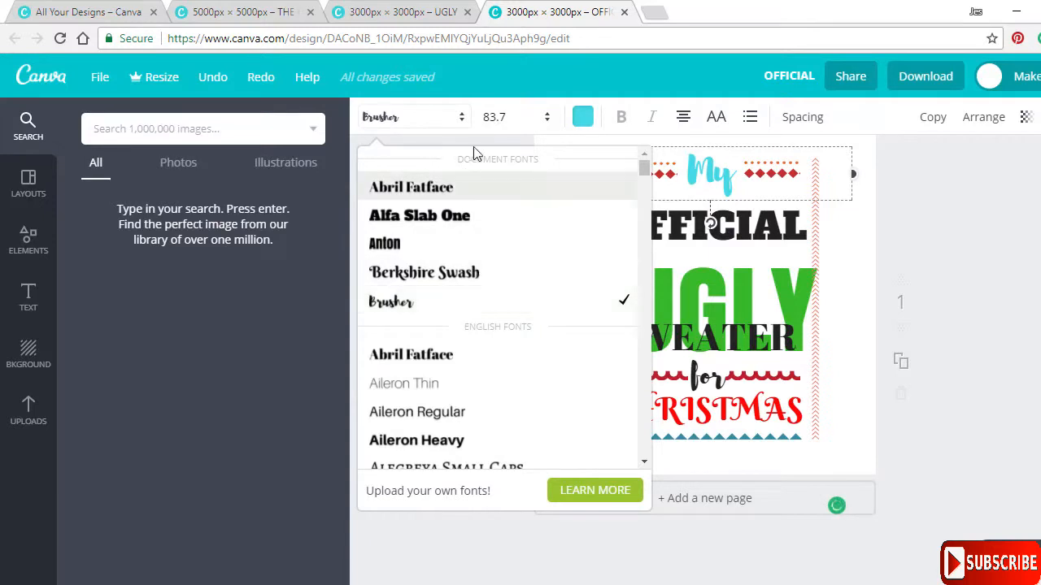
In the new design, duplicate OFFICIAL, place the copy directly above the original and change its text to "My"
left_click(416, 10)
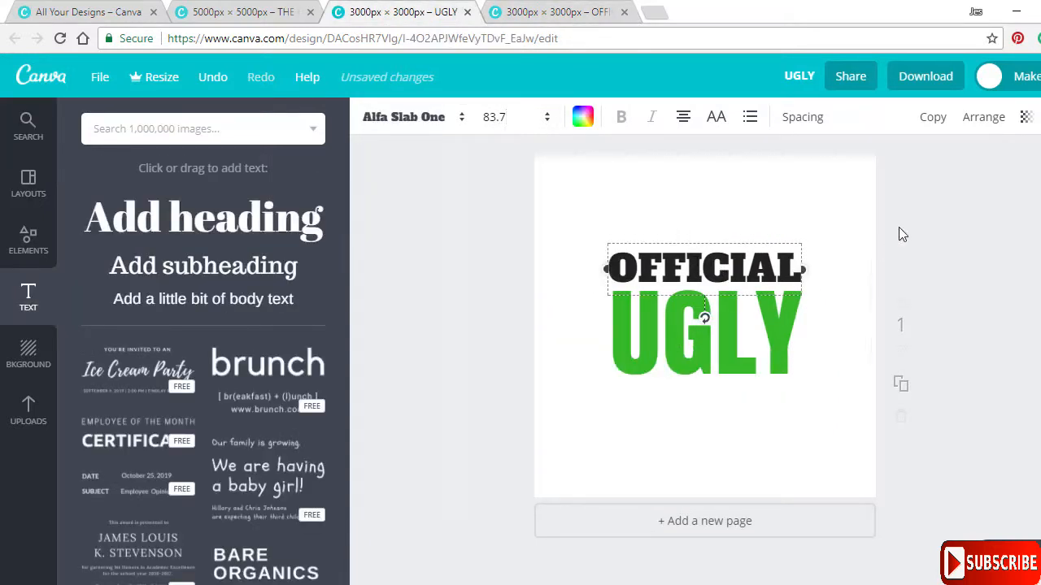
left_click(934, 117)
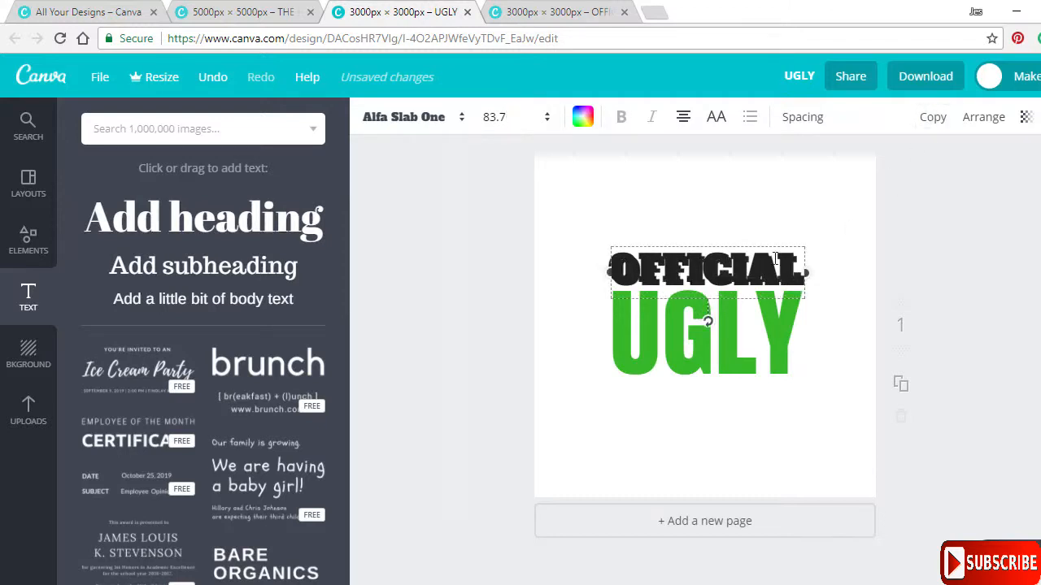
left_click_drag(733, 243, 728, 205)
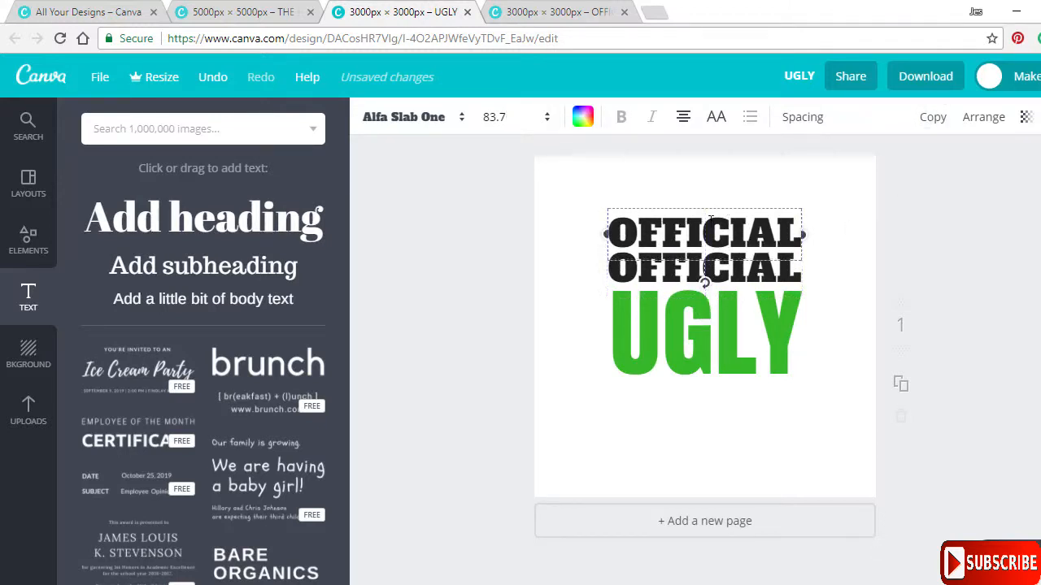
double_click(701, 221)
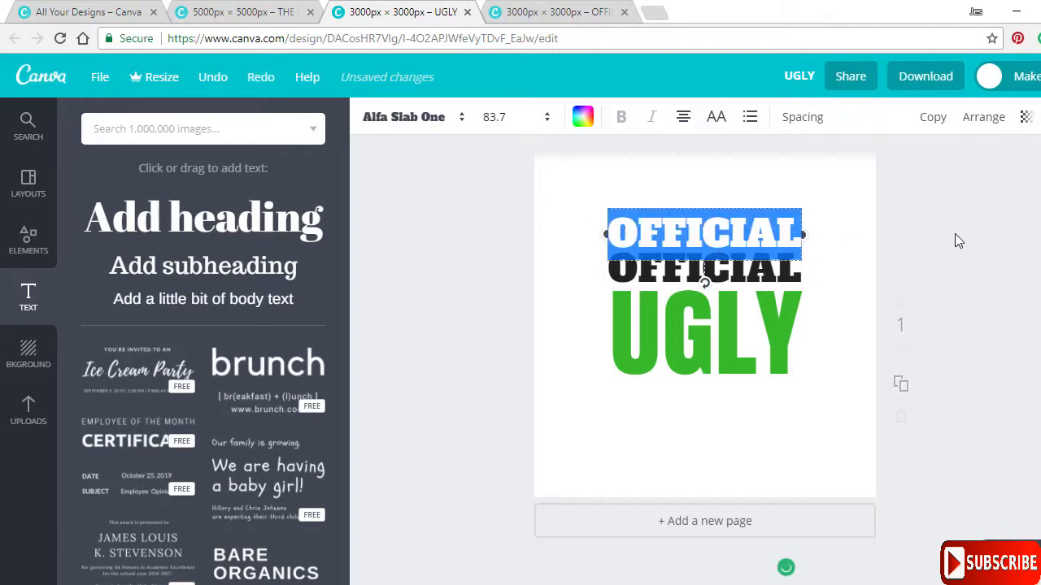
type("M")
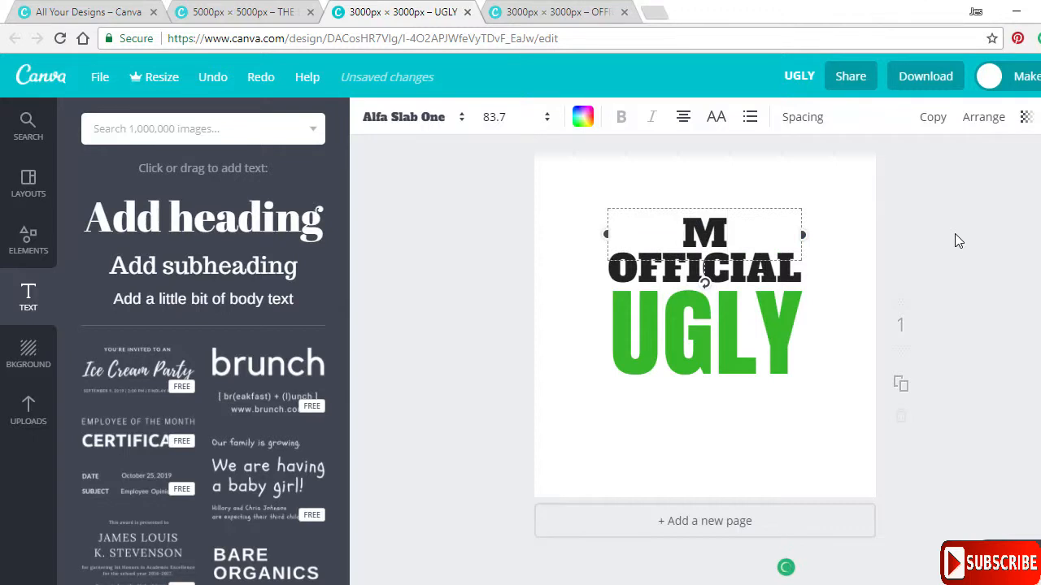
type("y")
Set the My text to the Brusher font
key("ctrl+a")
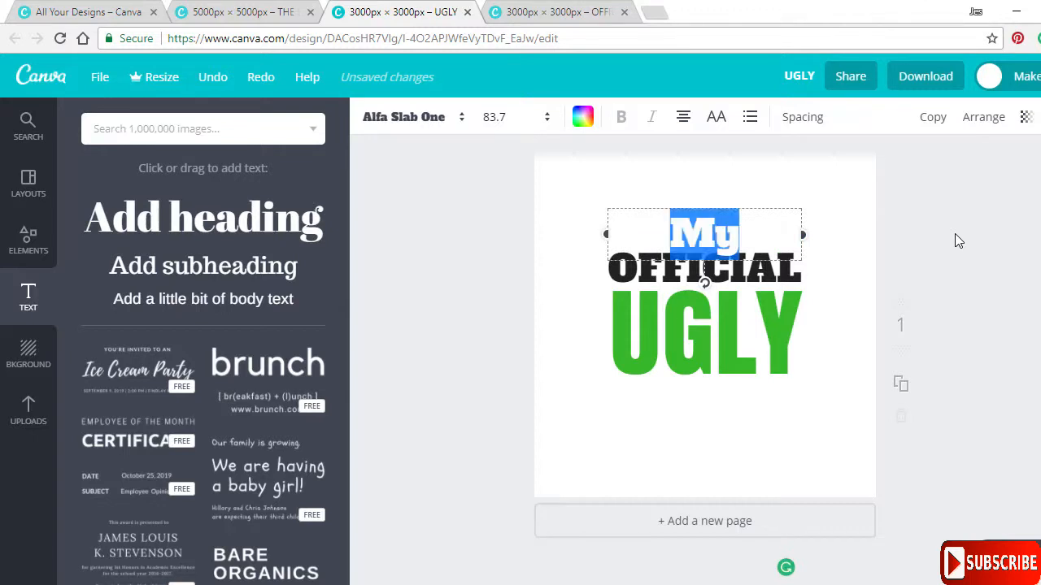
left_click(461, 120)
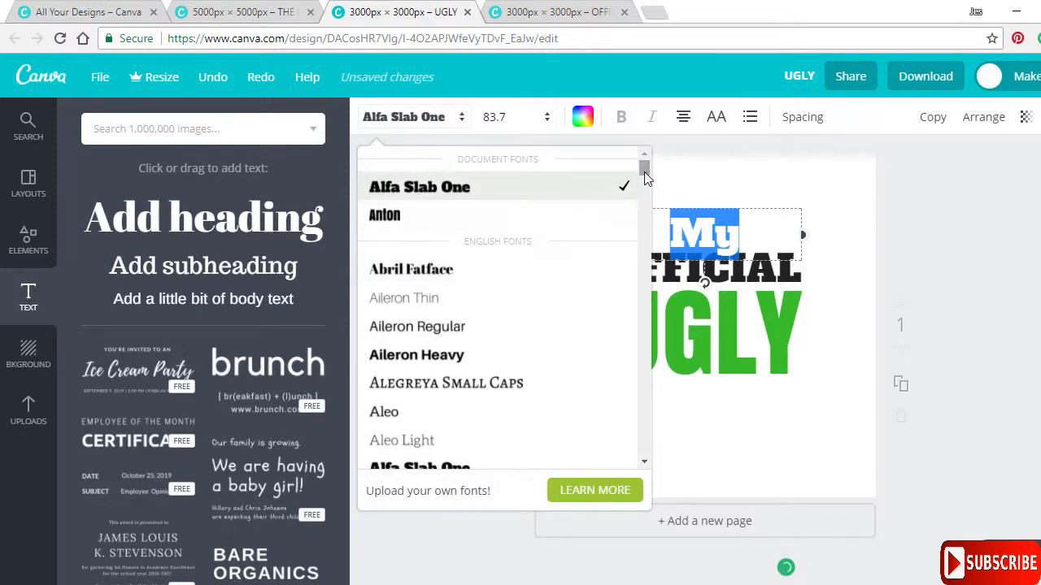
left_click_drag(645, 169, 646, 213)
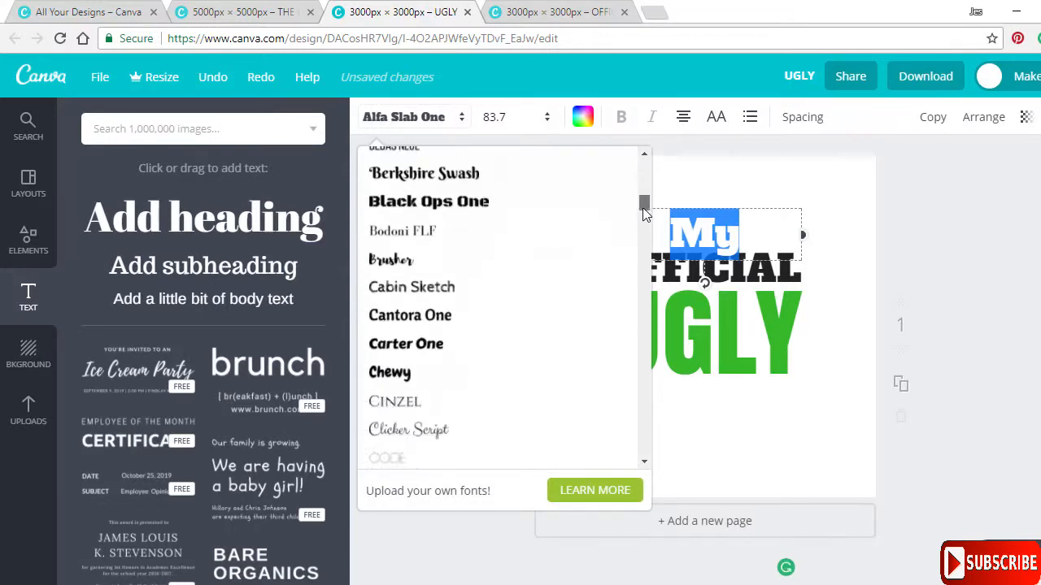
left_click(469, 270)
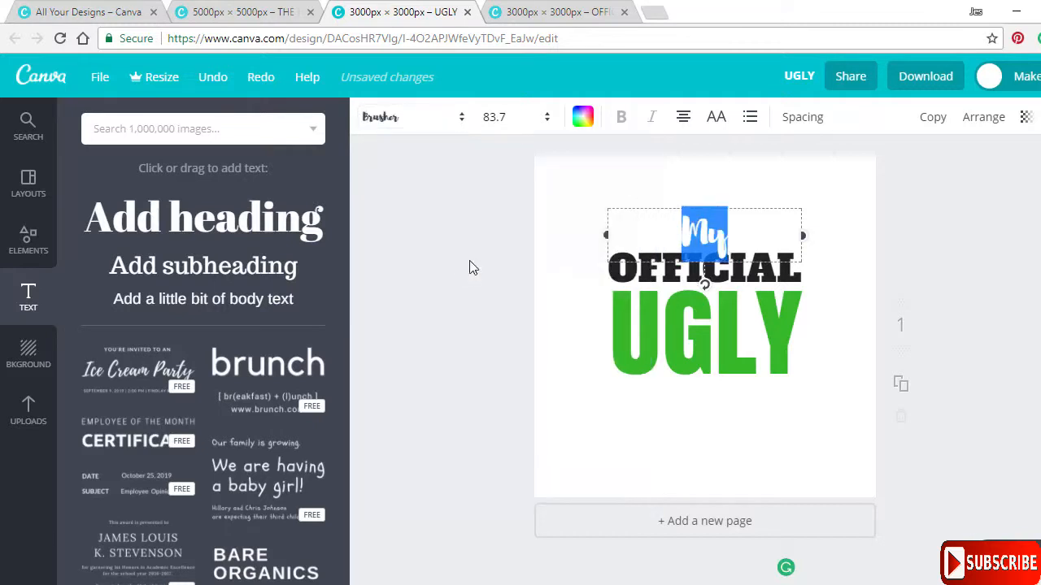
left_click(660, 166)
left_click(691, 229)
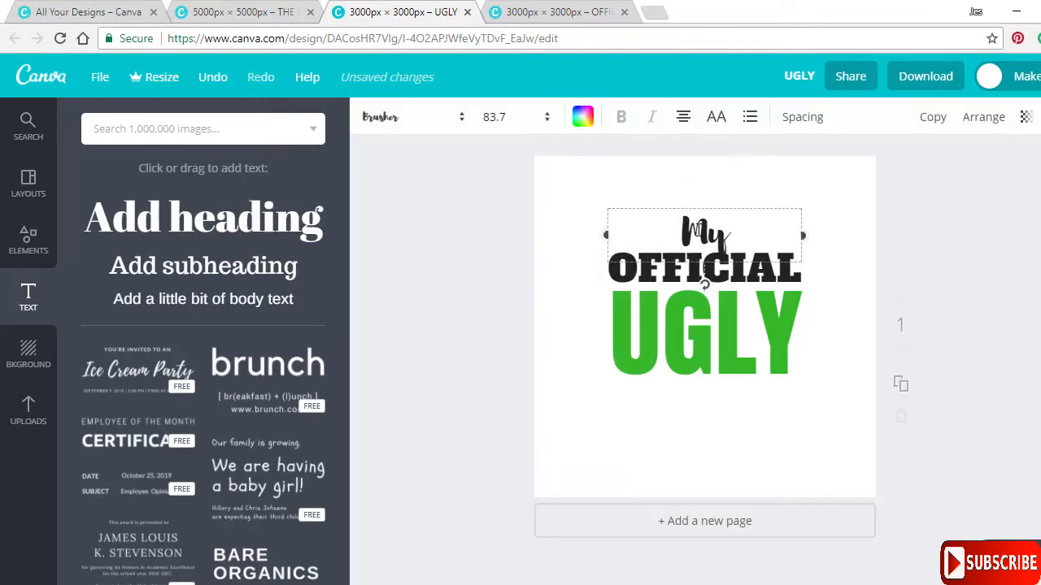
left_click(692, 229)
Color My turquoise from the default palette to match the finished design, and shift it slightly down onto OFFICIAL
left_click(567, 4)
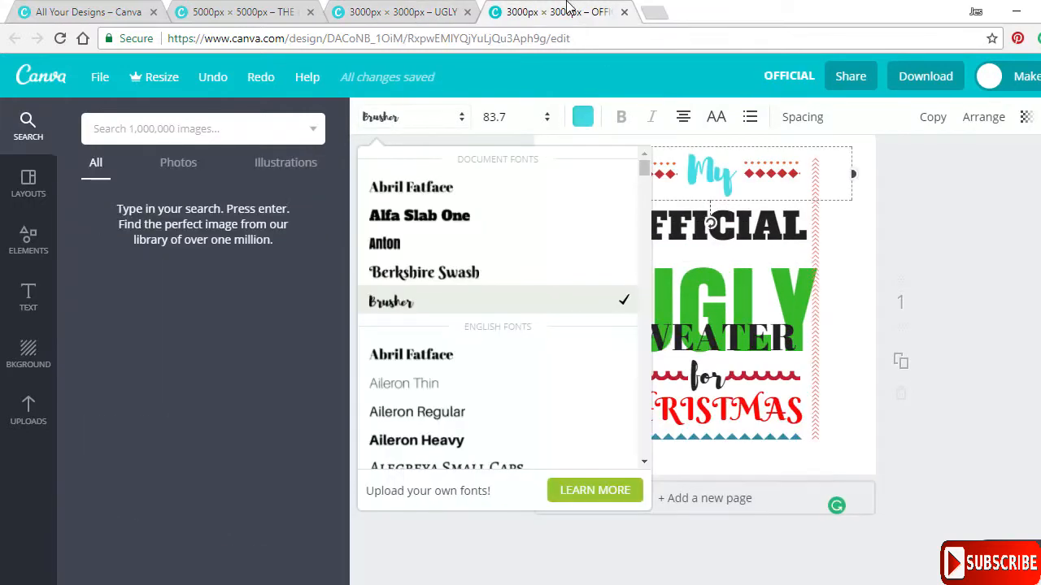
left_click(585, 118)
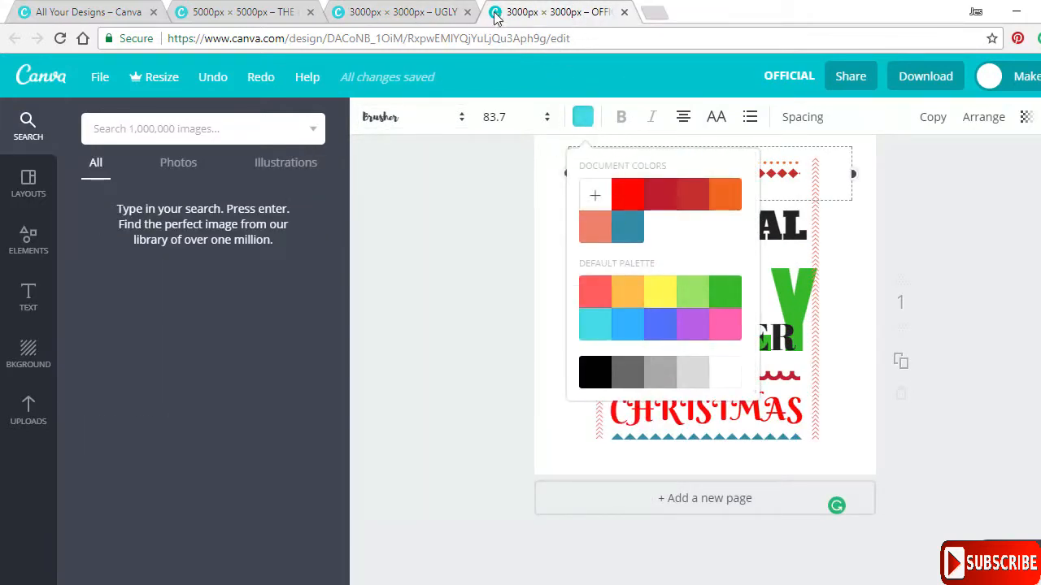
left_click(439, 11)
left_click(582, 118)
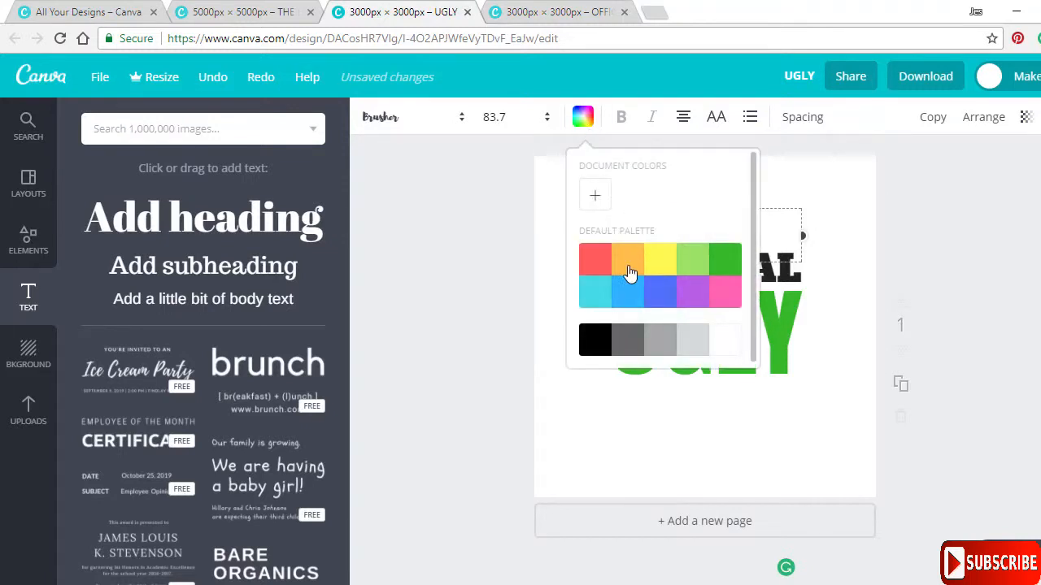
left_click(599, 289)
left_click(639, 235)
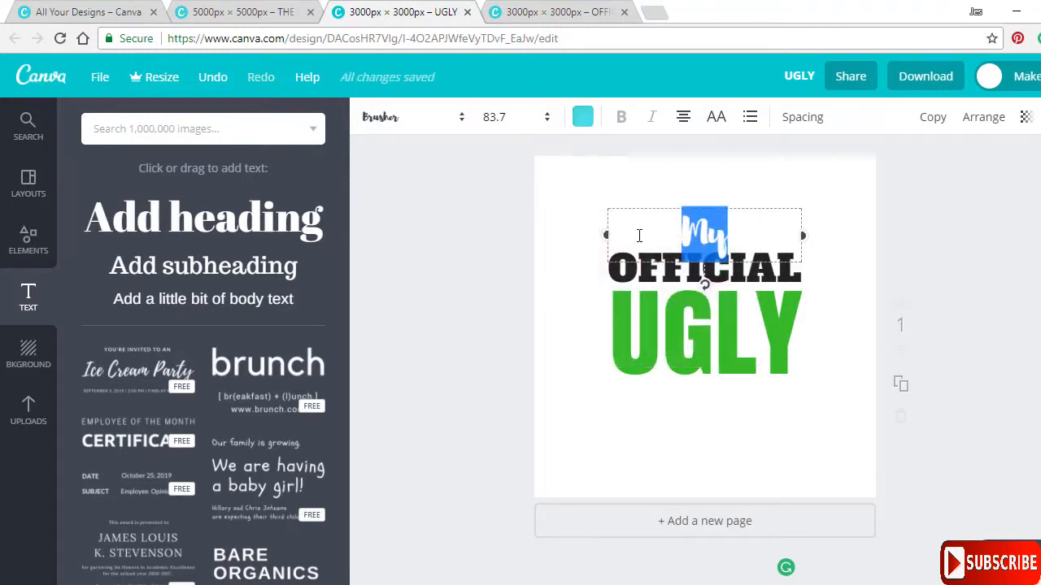
left_click(810, 184)
left_click_drag(715, 234, 719, 239)
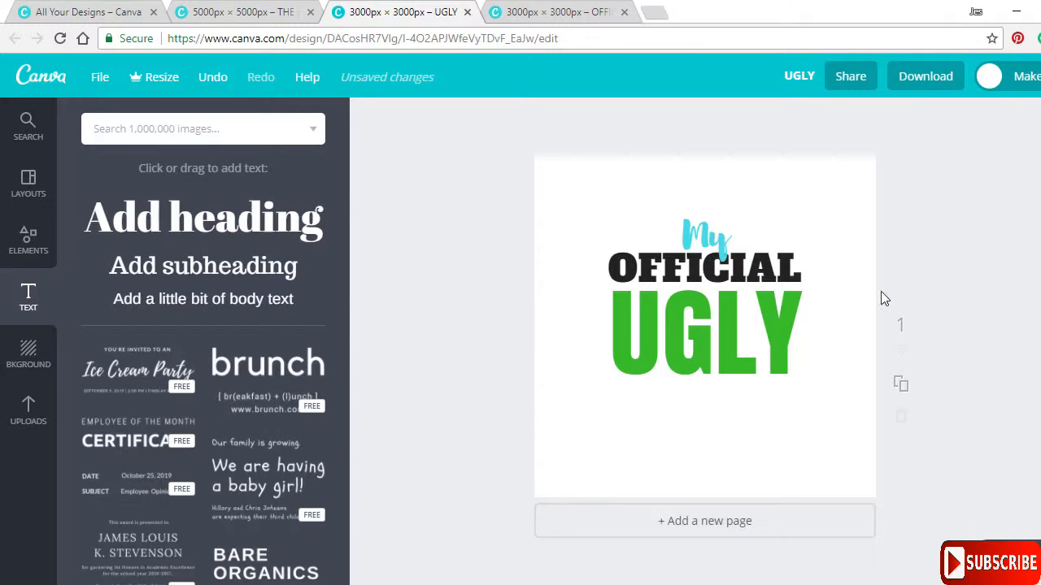
In the finished sweater design, select SWEATER to check its font and size
left_click(525, 14)
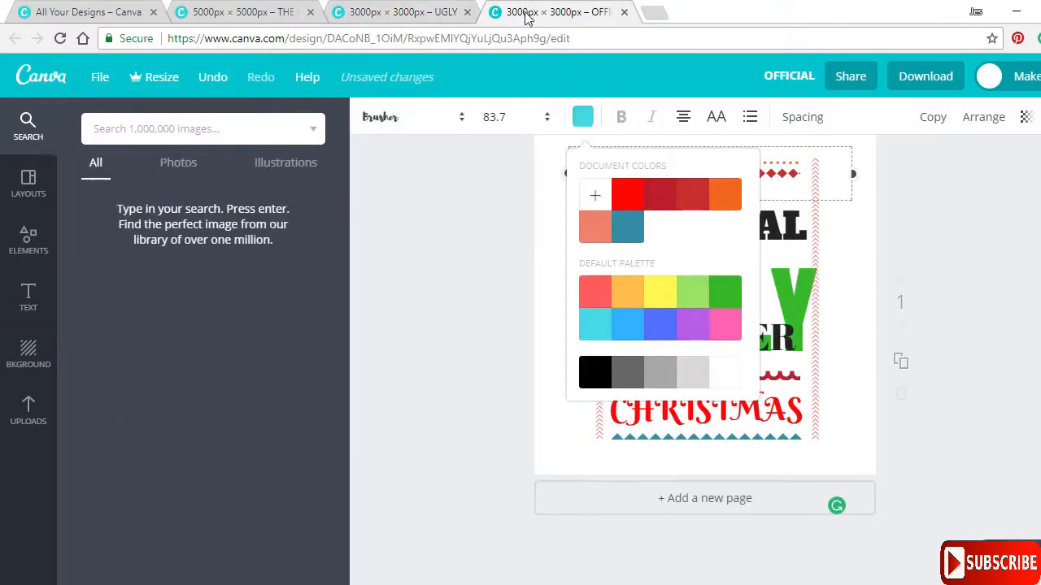
left_click(951, 287)
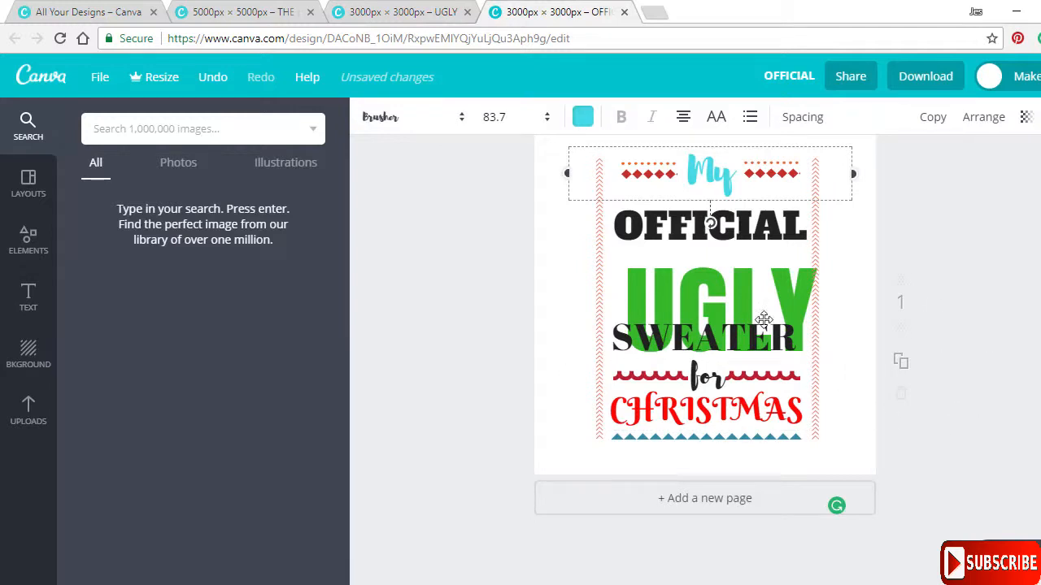
left_click(699, 335)
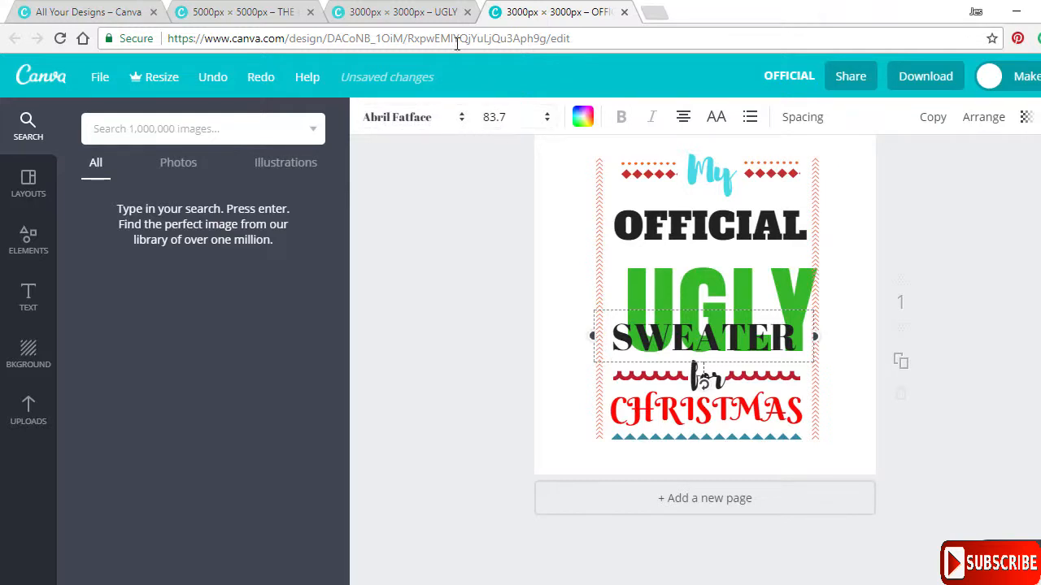
Duplicate the turquoise My text in the new design and place the copy just below UGLY
left_click(439, 11)
left_click(699, 233)
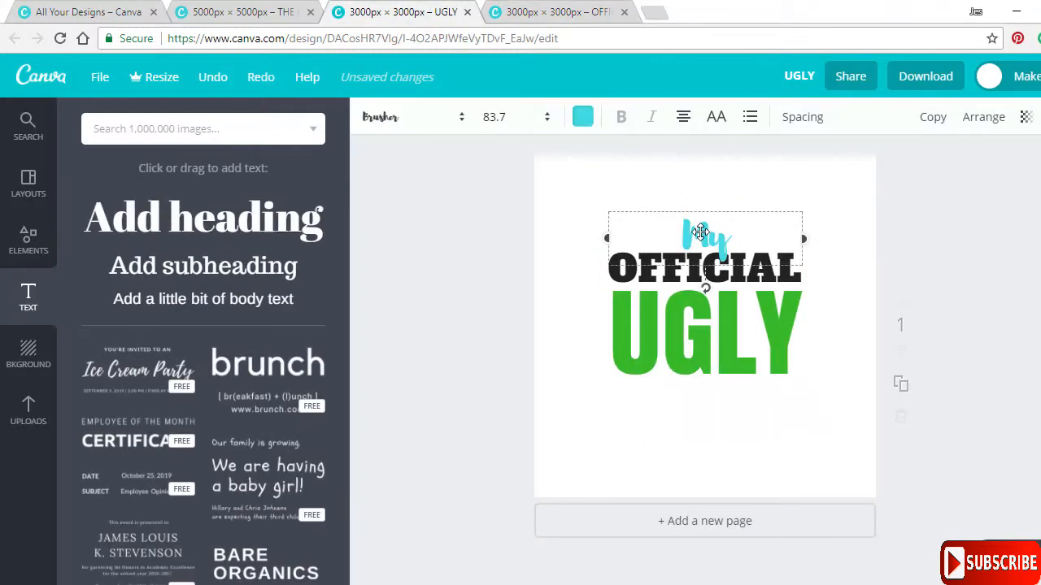
double_click(726, 252)
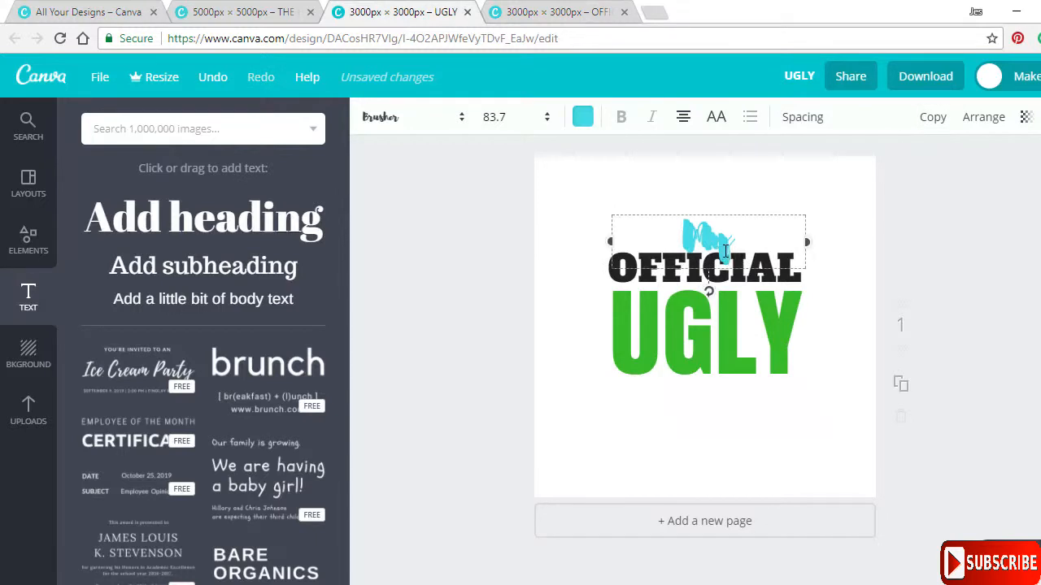
left_click_drag(709, 220, 709, 367)
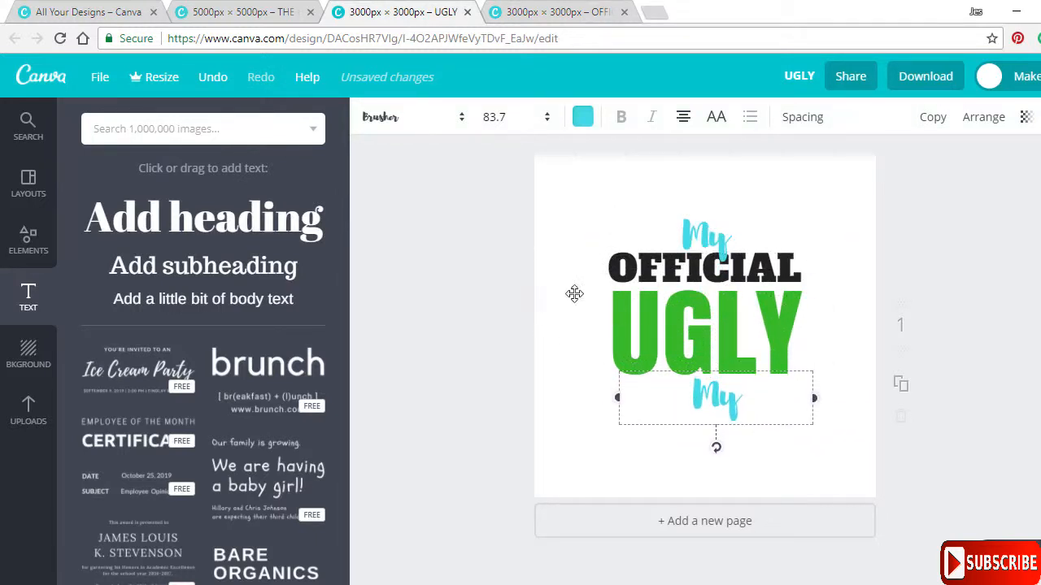
Set the lower My text to the Abril Fatface font and compare its size with SWEATER in the finished design
left_click(449, 120)
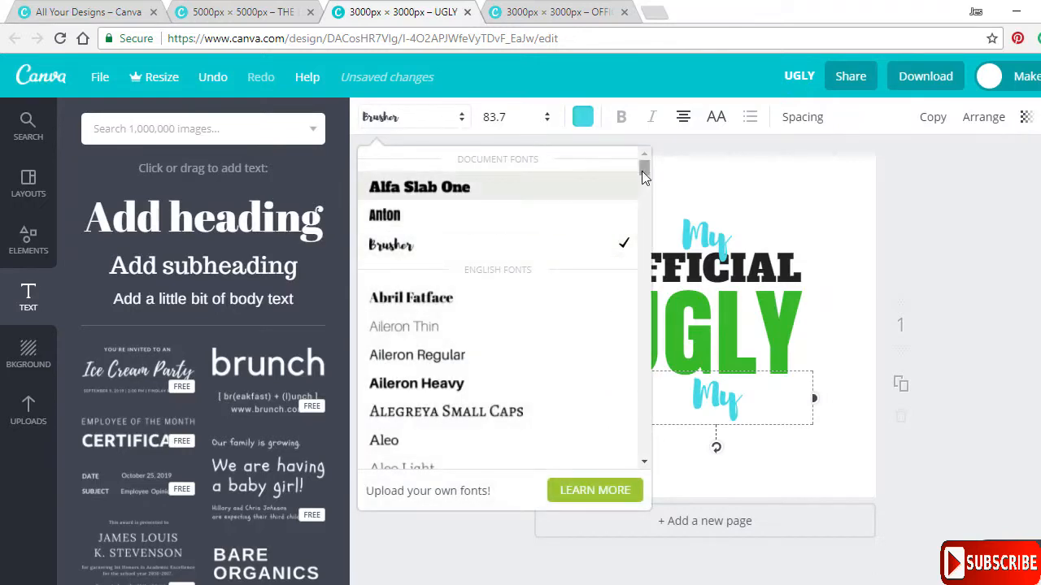
left_click(431, 299)
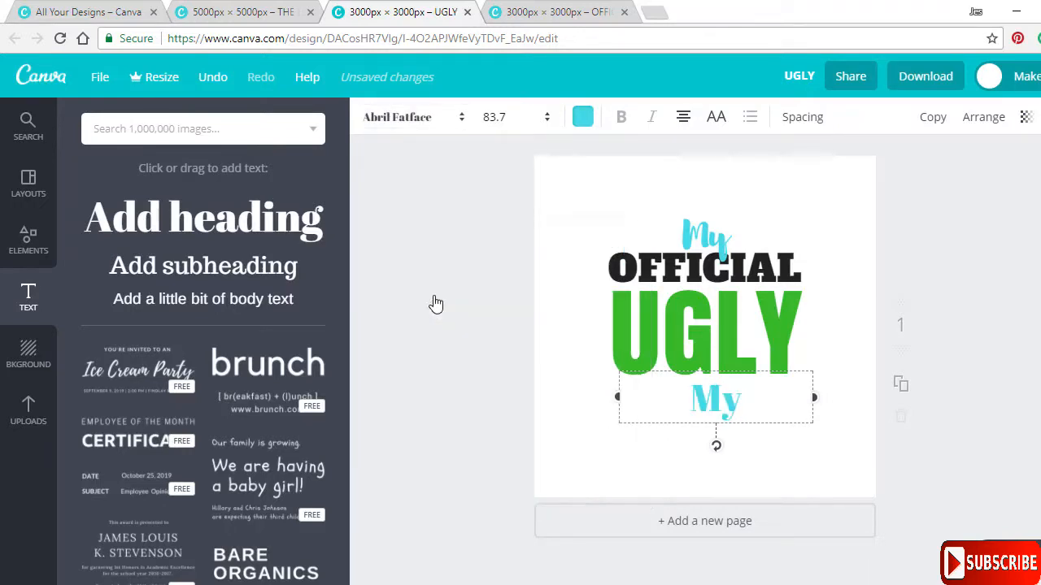
left_click(559, 7)
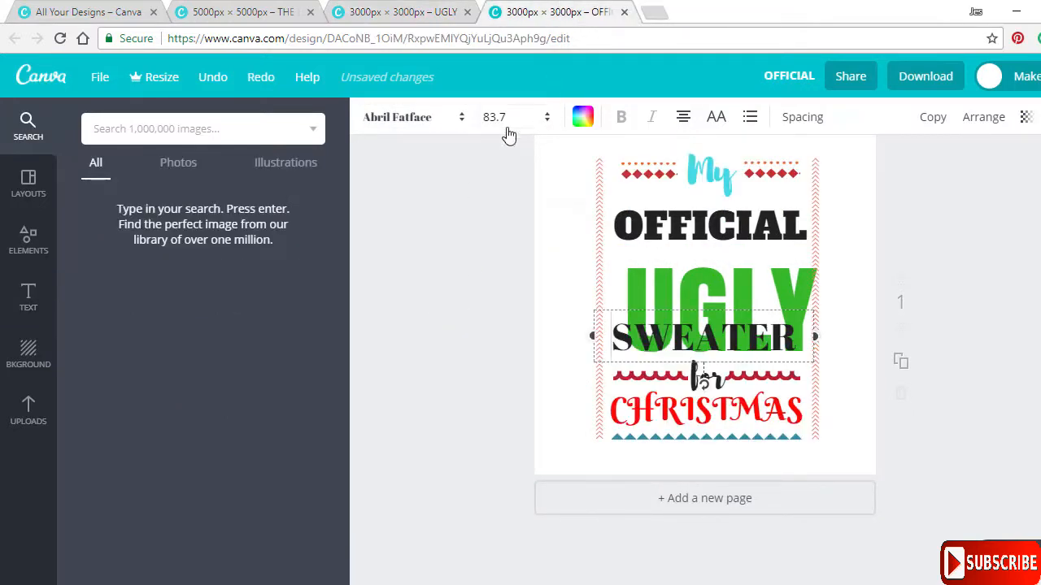
left_click(403, 10)
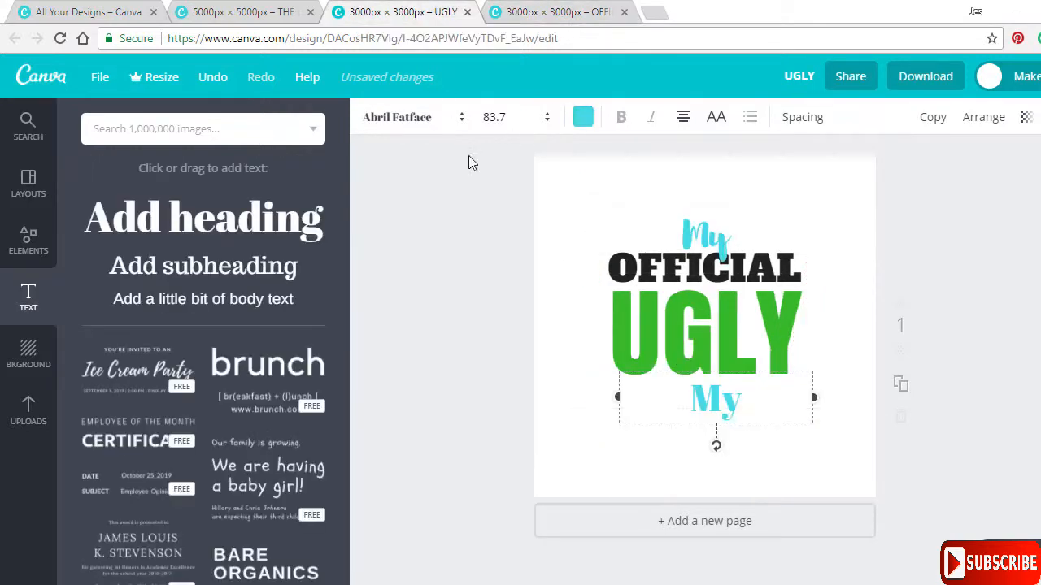
Center the lower My text under UGLY and change its wording to "SWEATER"
mouse_move(698, 396)
left_mouse_down()
mouse_move(728, 390)
mouse_move(683, 391)
left_mouse_up()
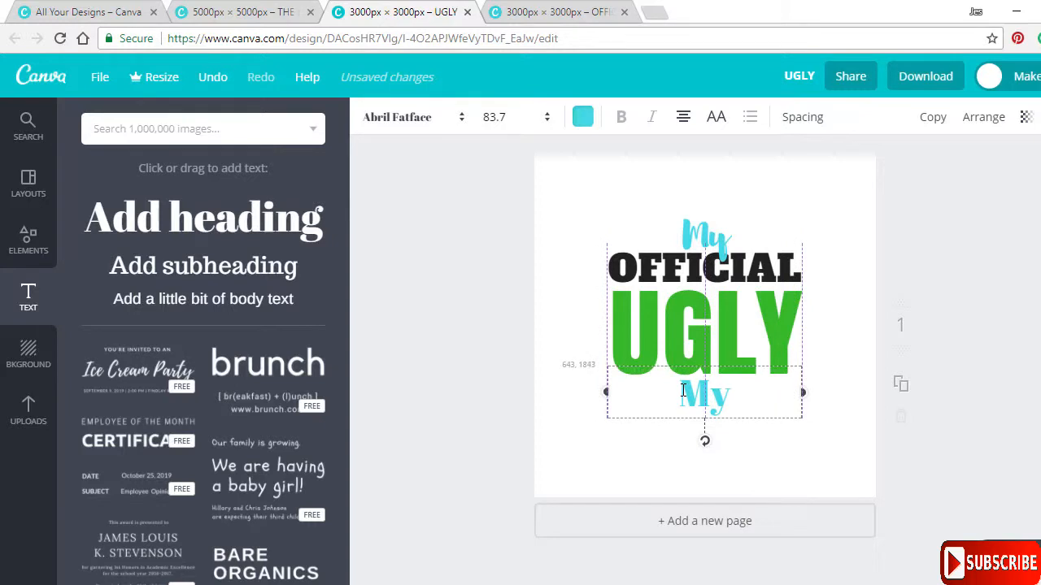
double_click(701, 394)
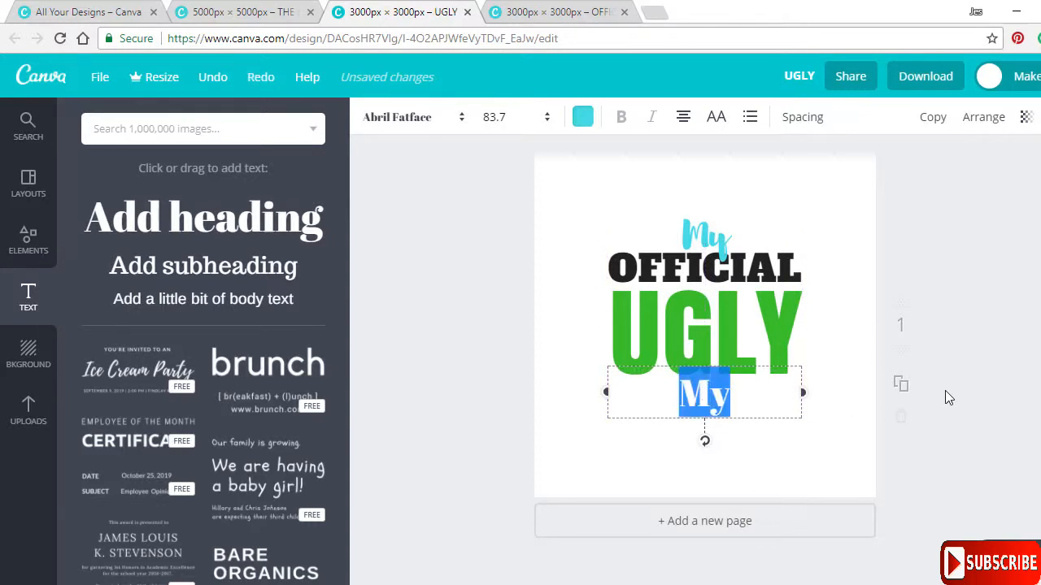
type("SWE")
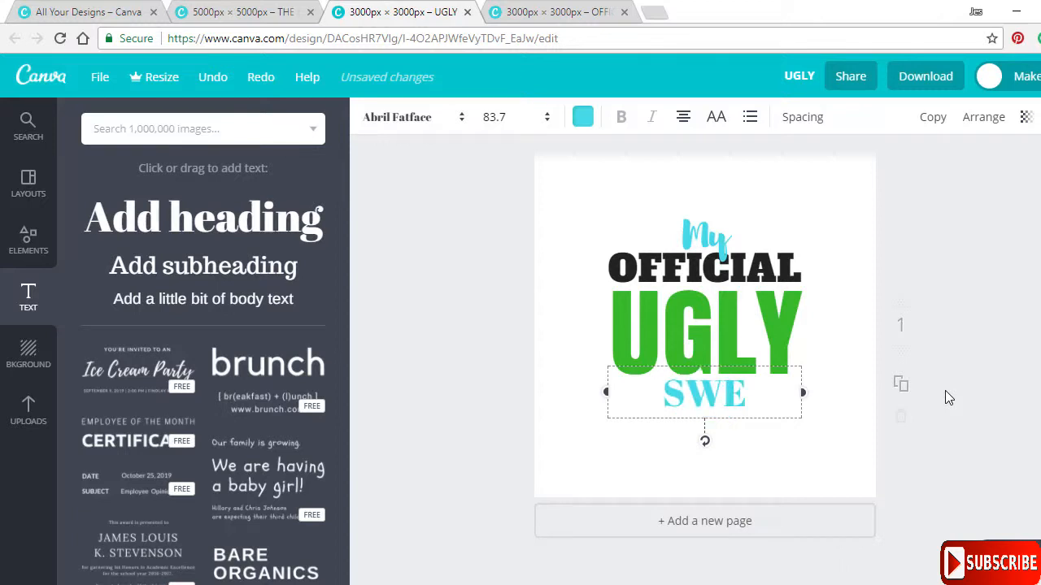
type("ATER")
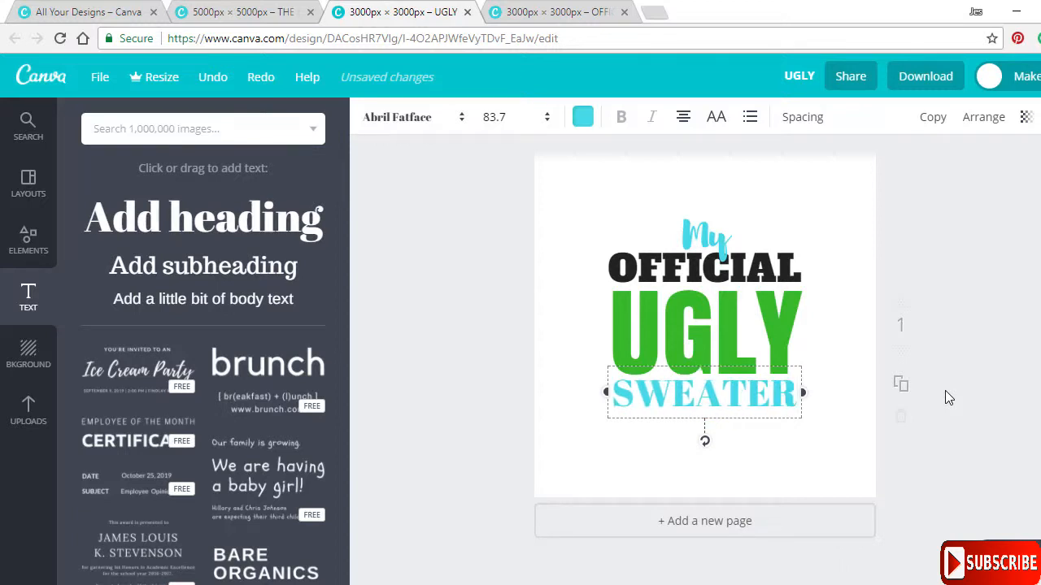
Color SWEATER black after comparing it with the finished design
left_click(543, 11)
left_click(459, 10)
left_click(583, 116)
left_click(598, 339)
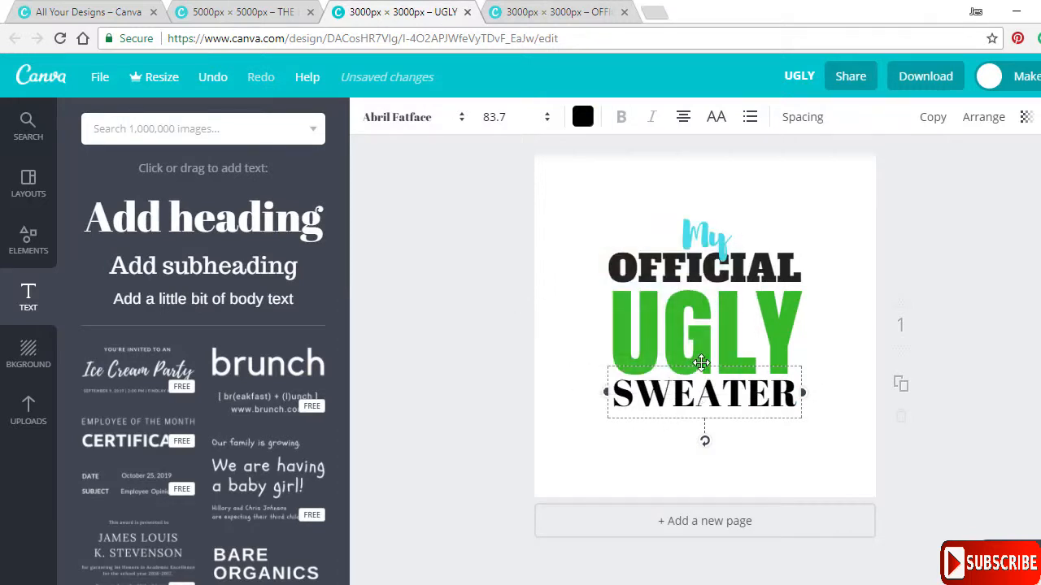
Move SWEATER slightly closer to UGLY and nudge it right in small increments to line up with the words above
left_click_drag(701, 363, 704, 359)
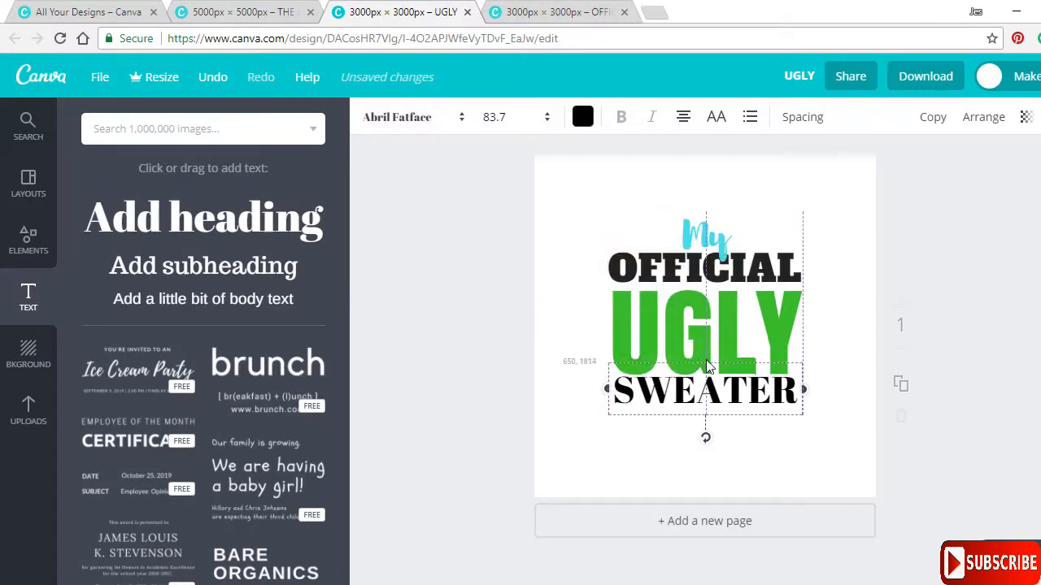
key("Right")
key("Right")
key("Right")
key("Right")
key("Right")
key("Right")
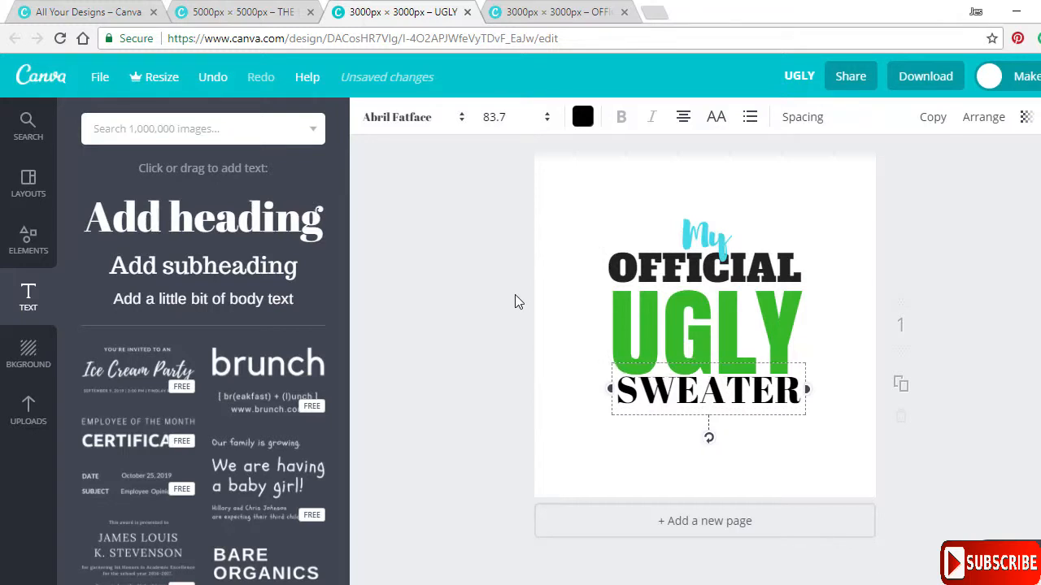
Nudge SWEATER slightly left and down in small increments to line it up beneath UGLY
key("Left")
key("Left")
key("Left")
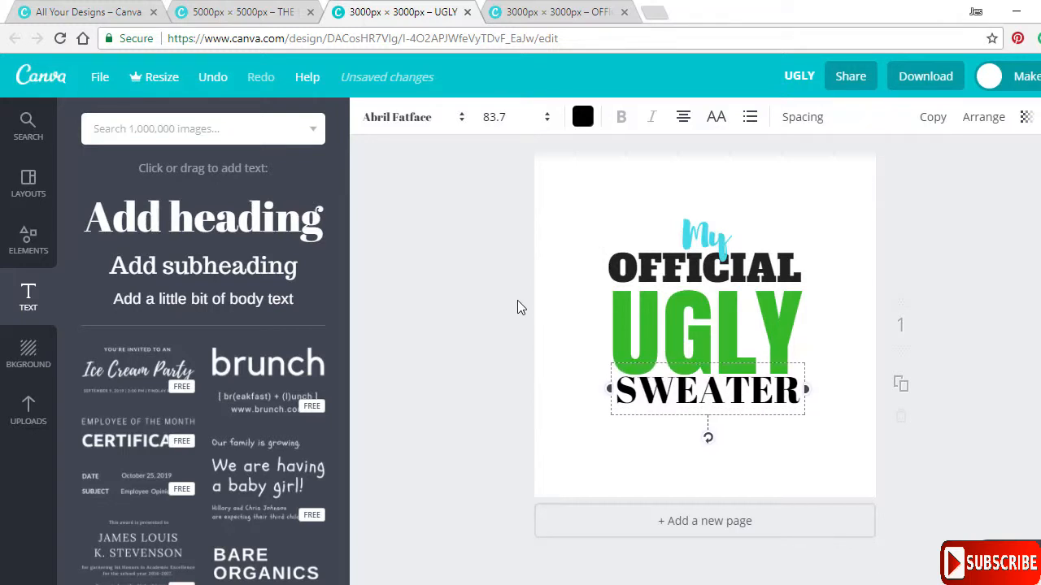
key("Down")
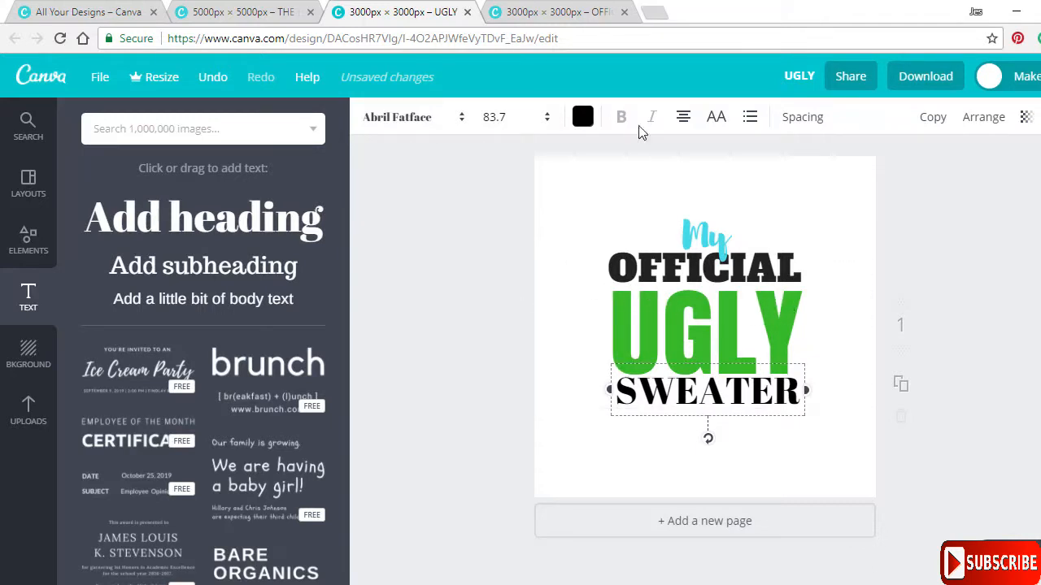
Select "for" in the finished design to check its style, and place a duplicate of SWEATER just below the original in the rebuilt design
left_click(560, 12)
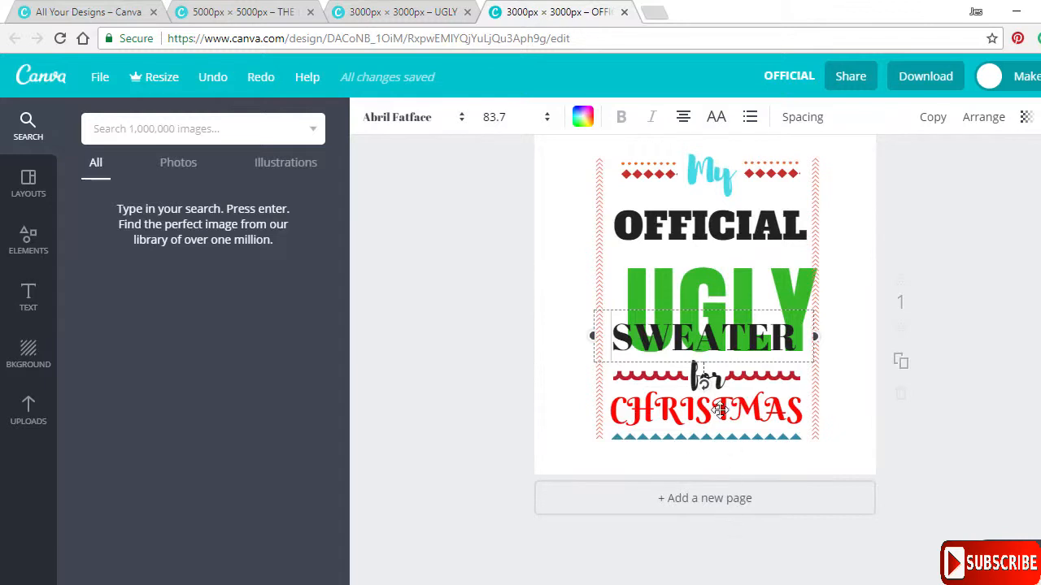
left_click(691, 378)
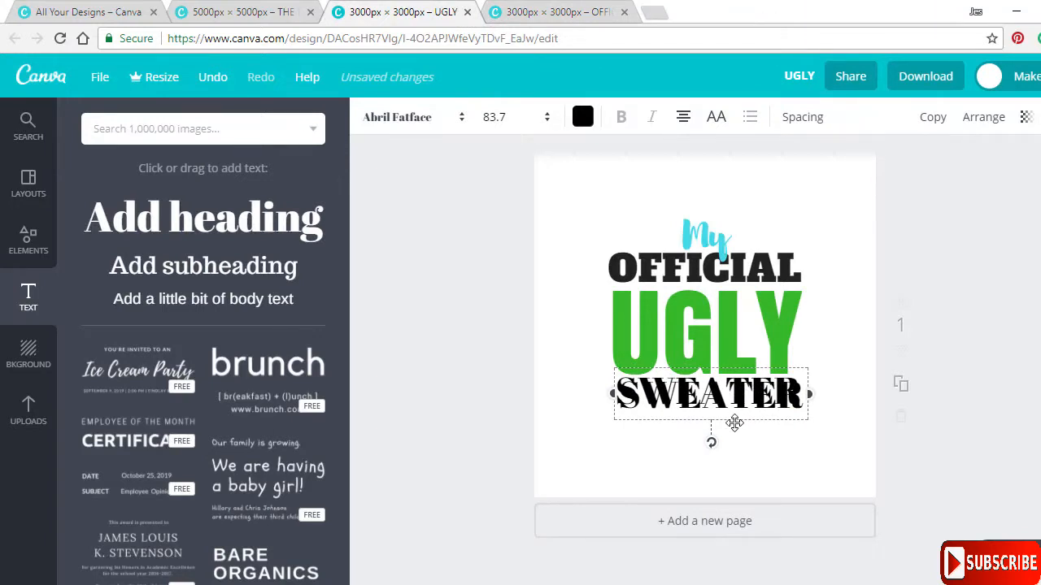
left_click_drag(734, 422, 727, 448)
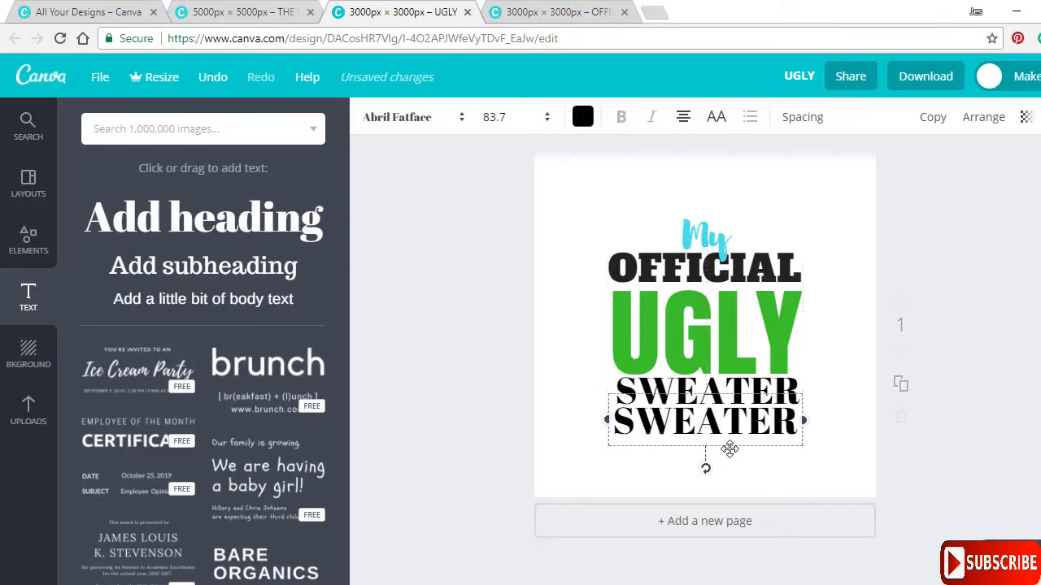
Set the lower SWEATER copy to the Brusher font at size 63.8, matching "for" in the finished design
left_click(520, 10)
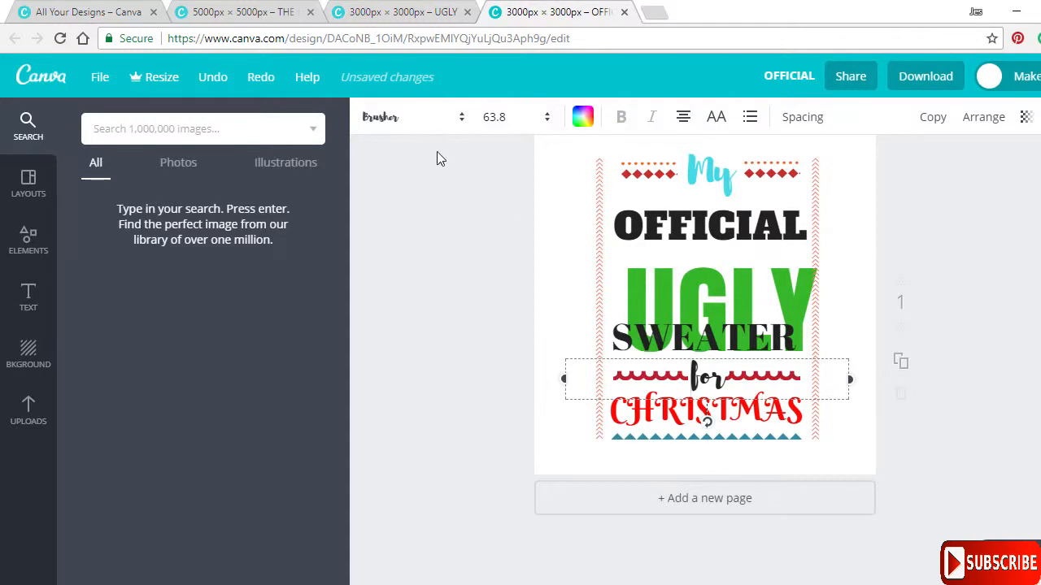
left_click(399, 12)
left_click(431, 118)
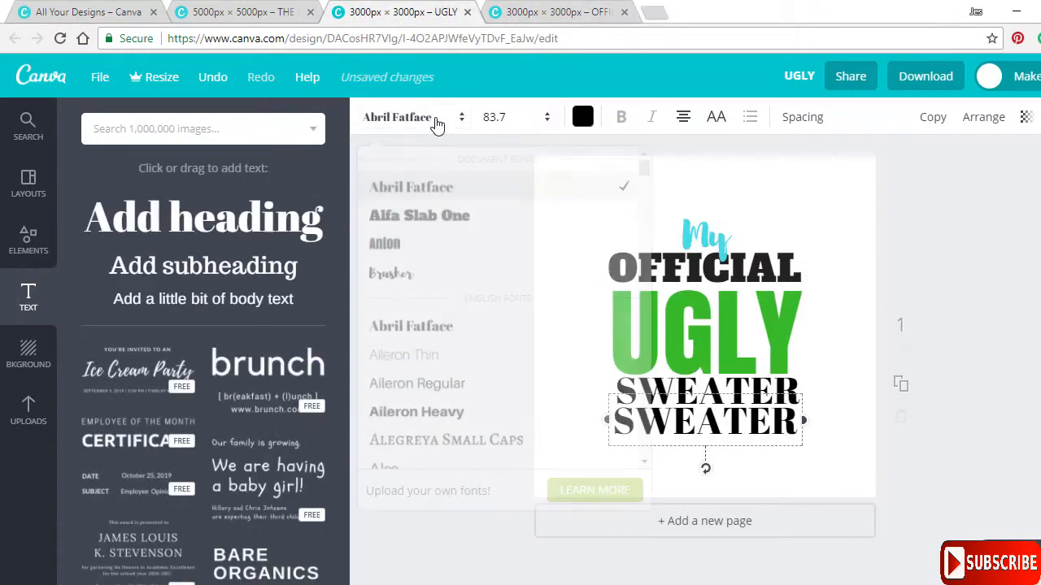
left_click(509, 274)
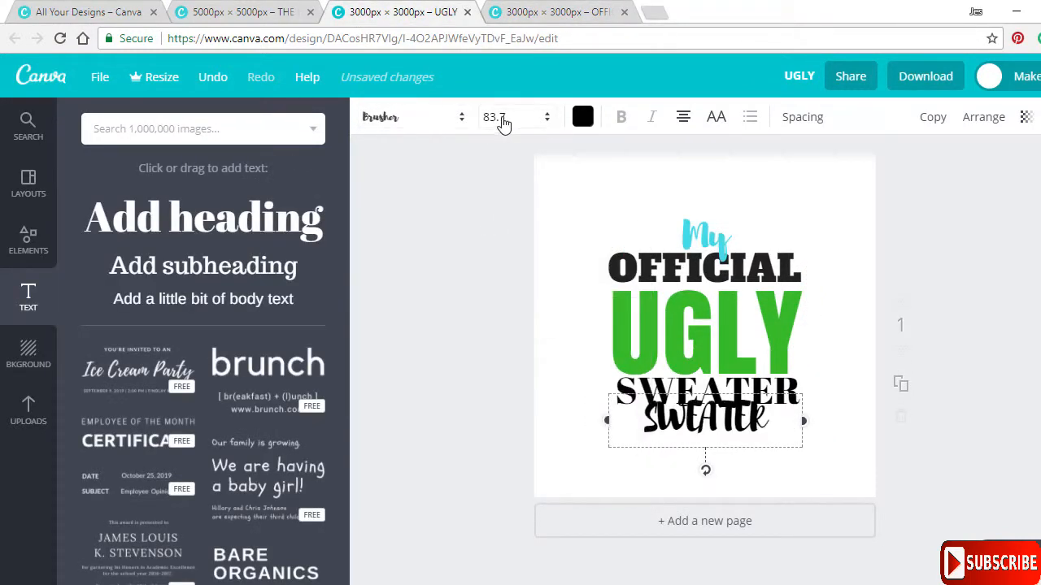
left_click(496, 116)
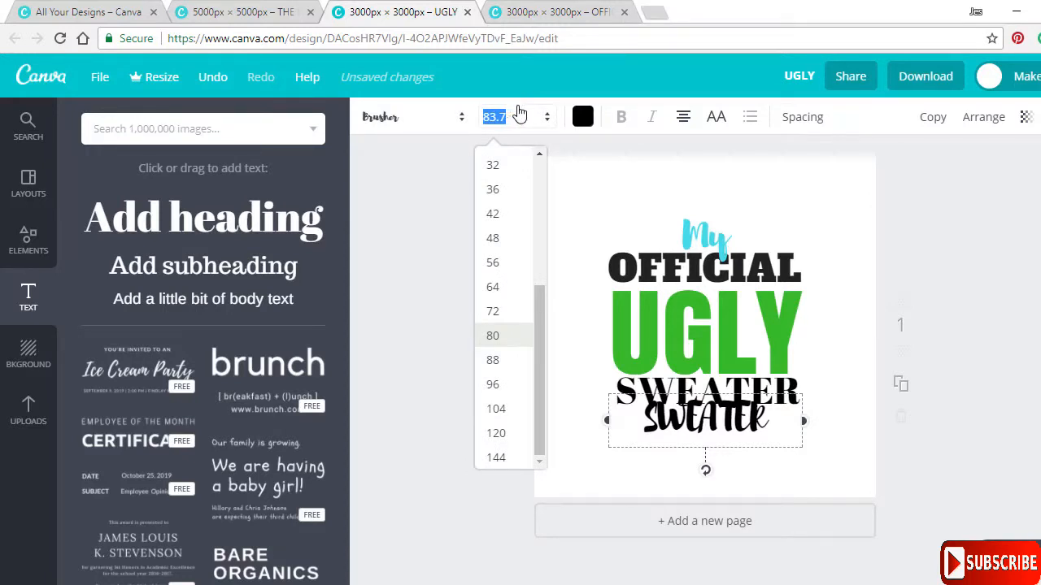
type("63.8")
key("Return")
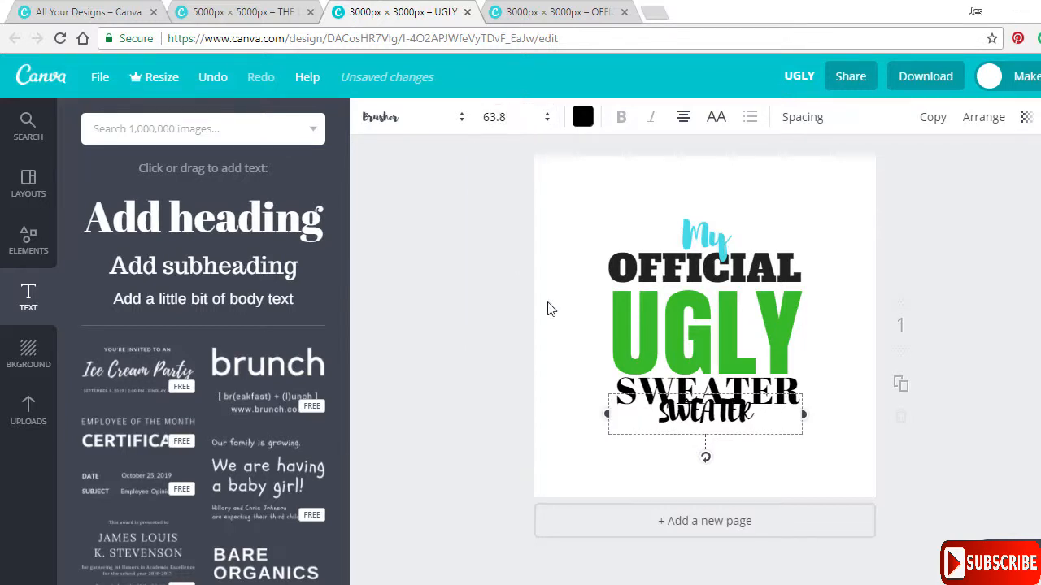
Change the lower SWEATER copy's wording to "for" and compare it with the finished design
double_click(704, 412)
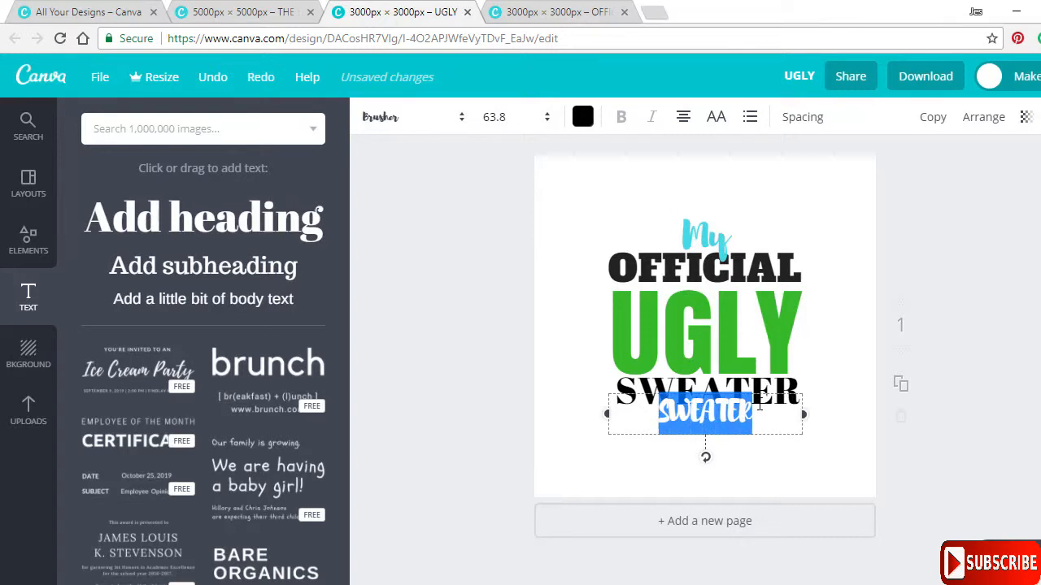
key("BackSpace")
type("for")
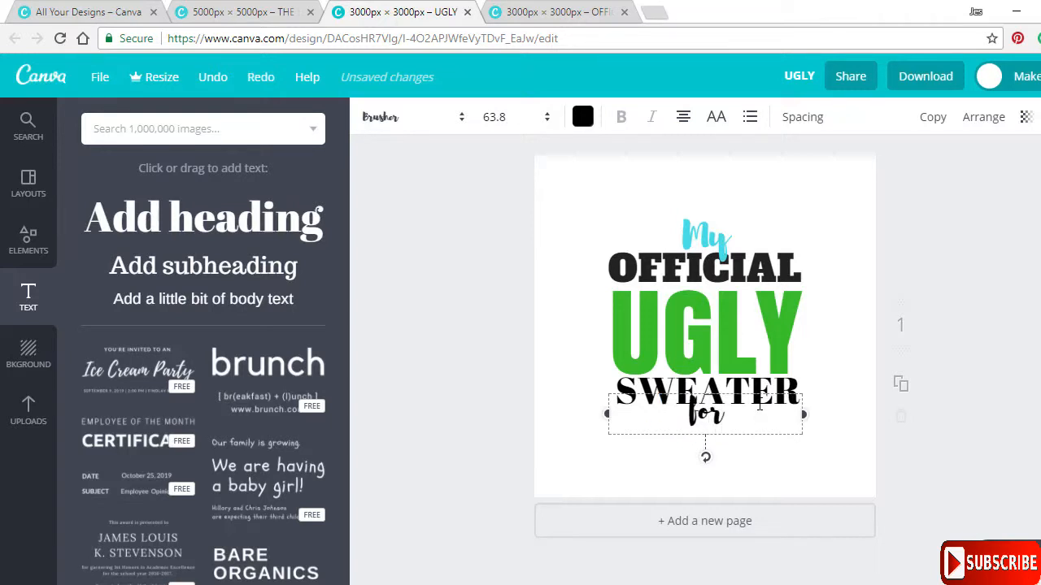
left_click(593, 10)
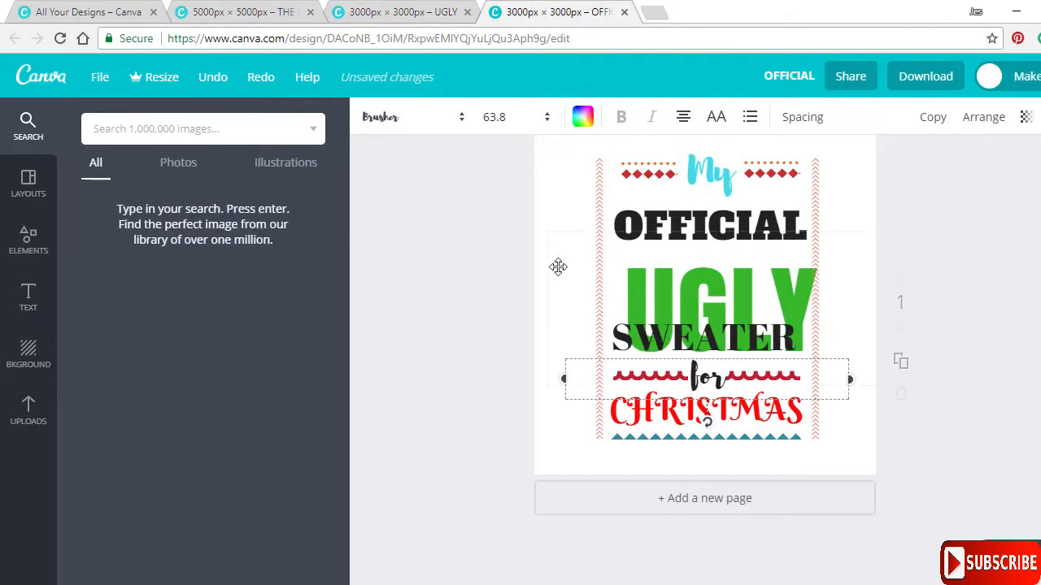
left_click(398, 8)
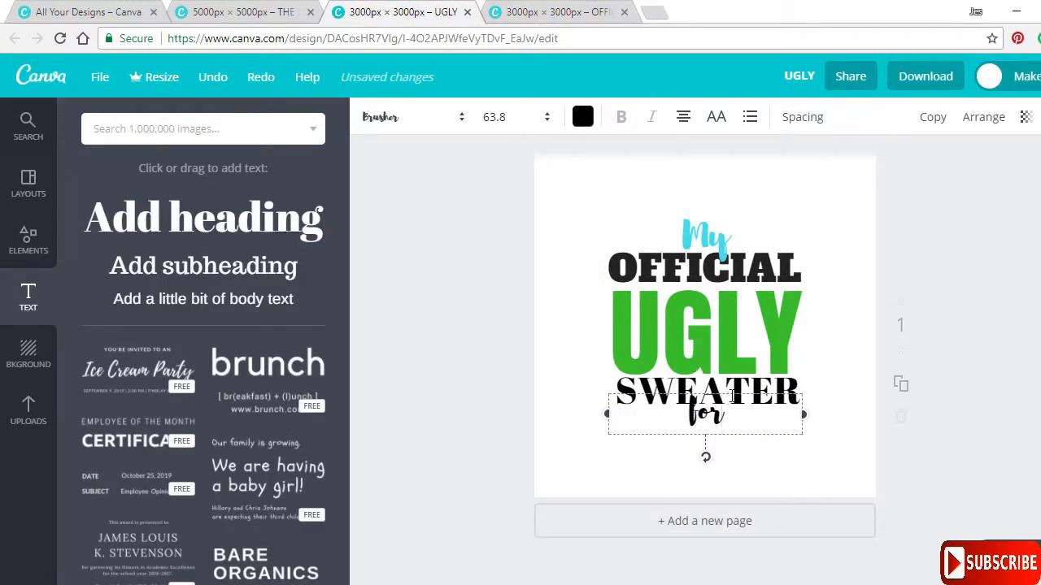
Move "for" down clear of SWEATER and shift all the text together up the page
left_click_drag(731, 391, 735, 416)
left_click(434, 266)
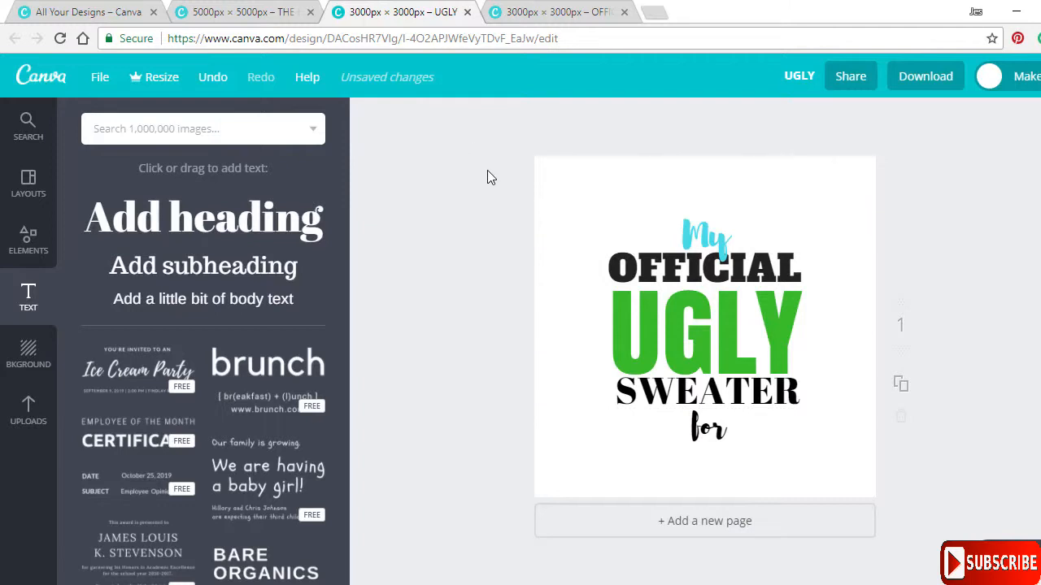
left_click_drag(455, 140, 894, 499)
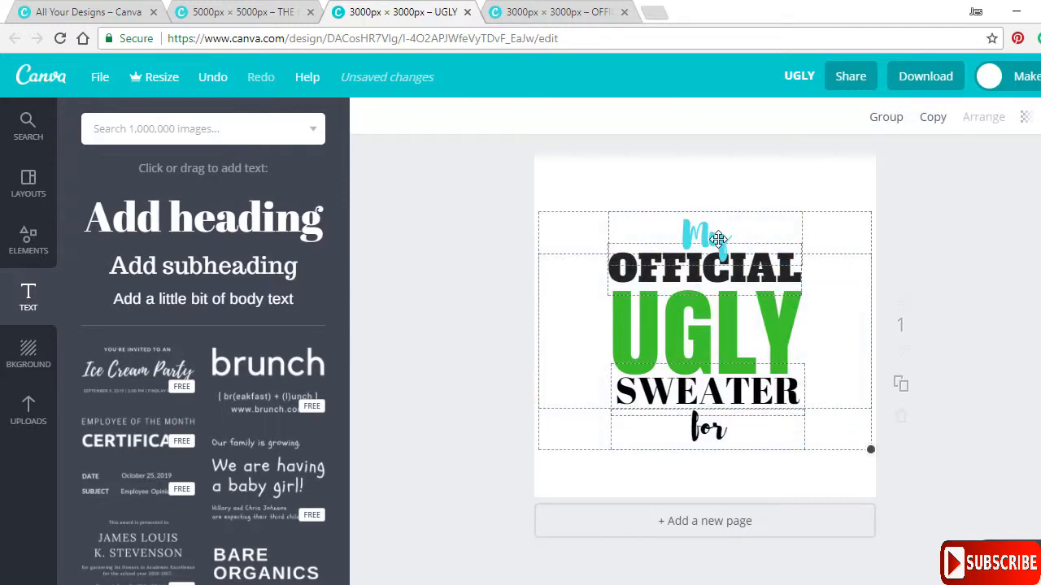
left_click_drag(718, 239, 718, 218)
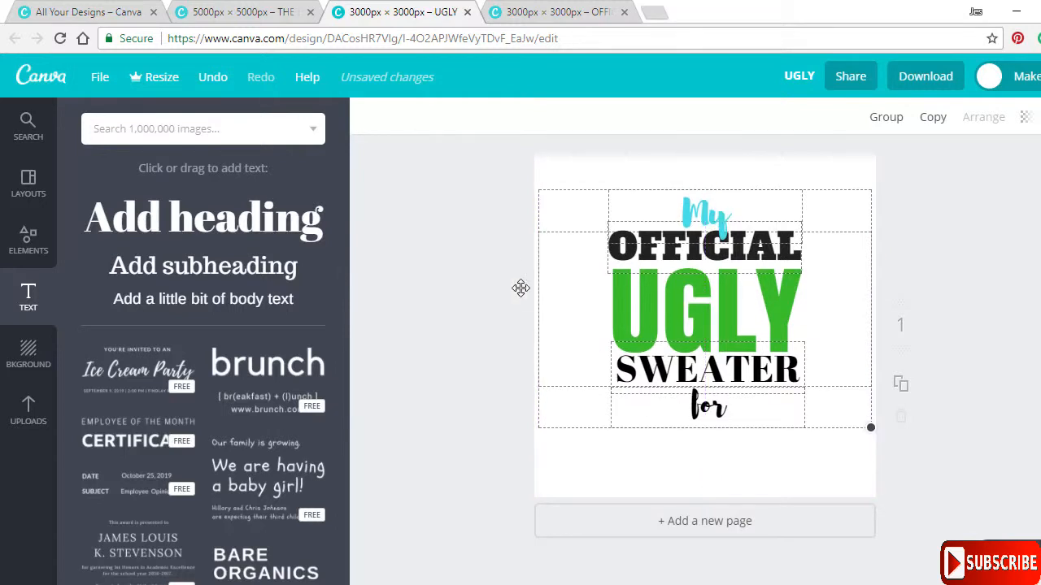
Move "for" up out of the way in the finished design and check the font and size of CHRISTMAS
left_click(572, 10)
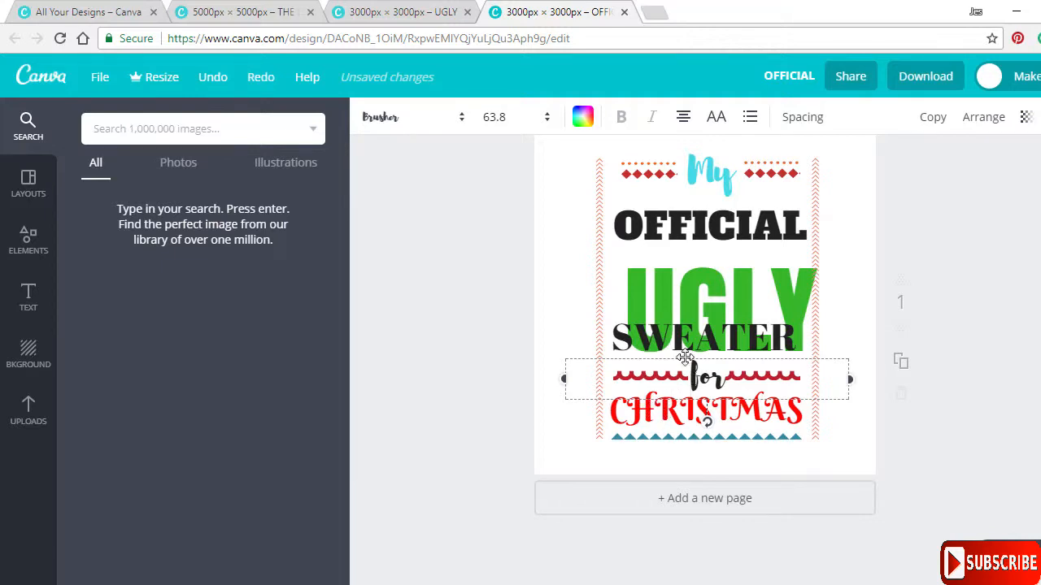
left_click_drag(685, 357, 681, 330)
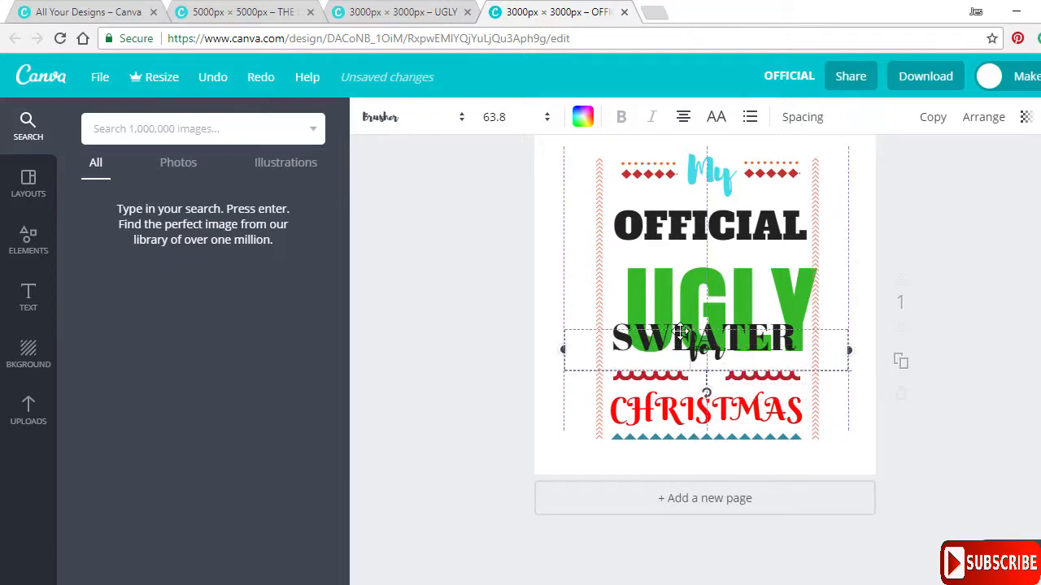
left_click(667, 415)
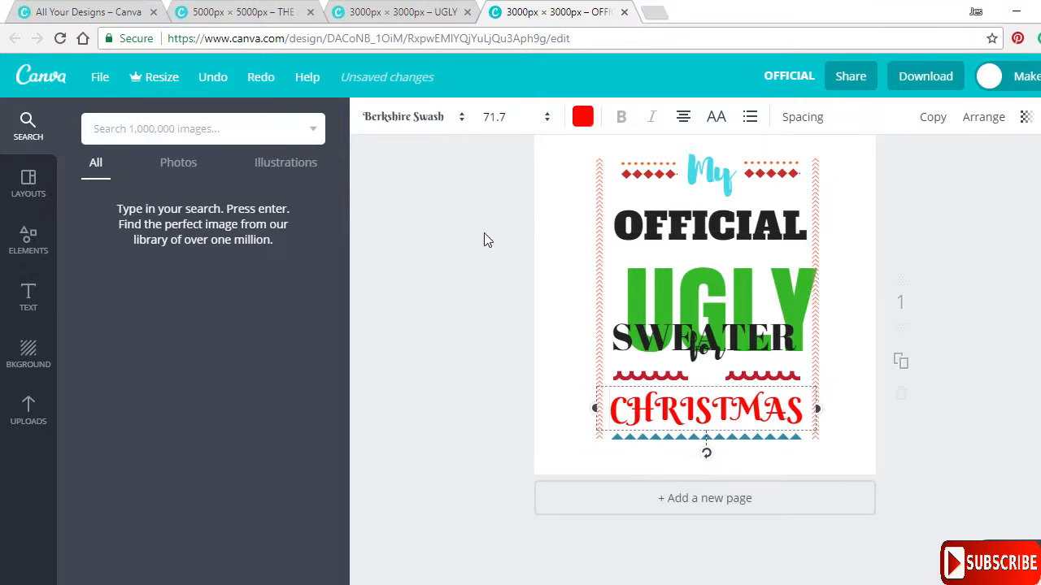
left_click(408, 12)
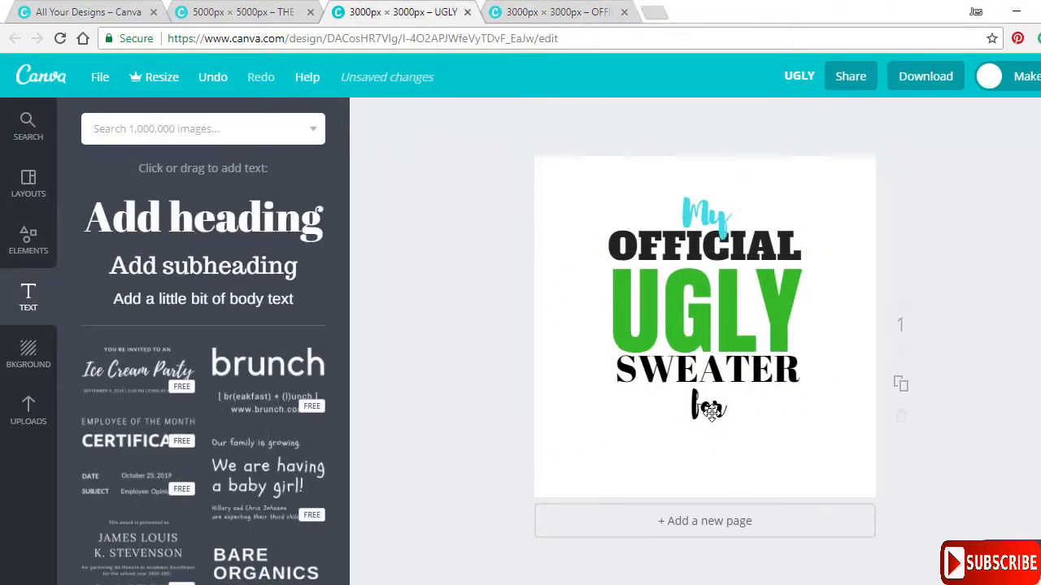
Duplicate "for" and place the copy centered directly below it, at about 671, 2300
left_click(711, 410)
left_click(932, 120)
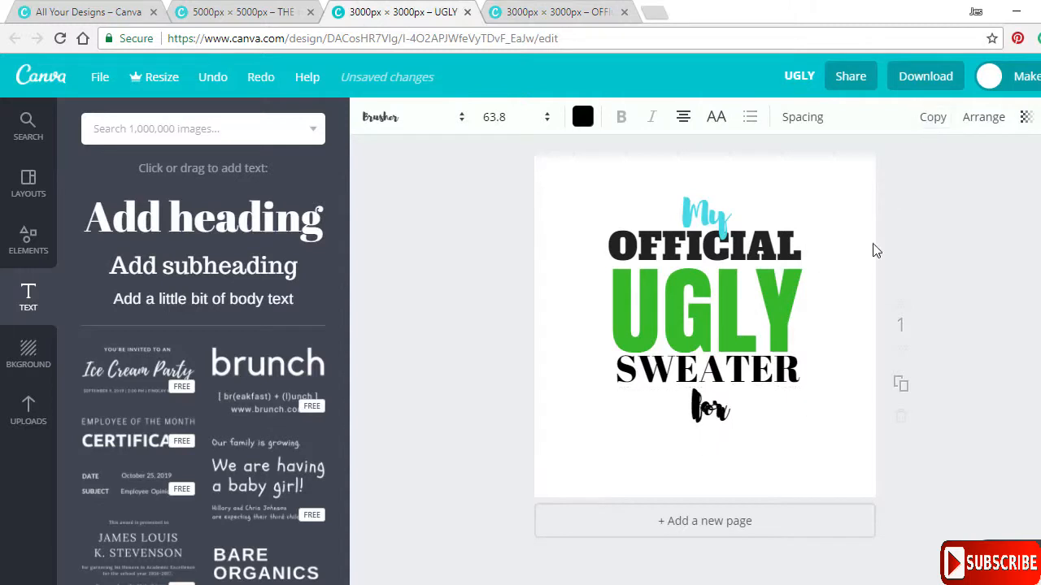
left_click_drag(733, 433, 730, 460)
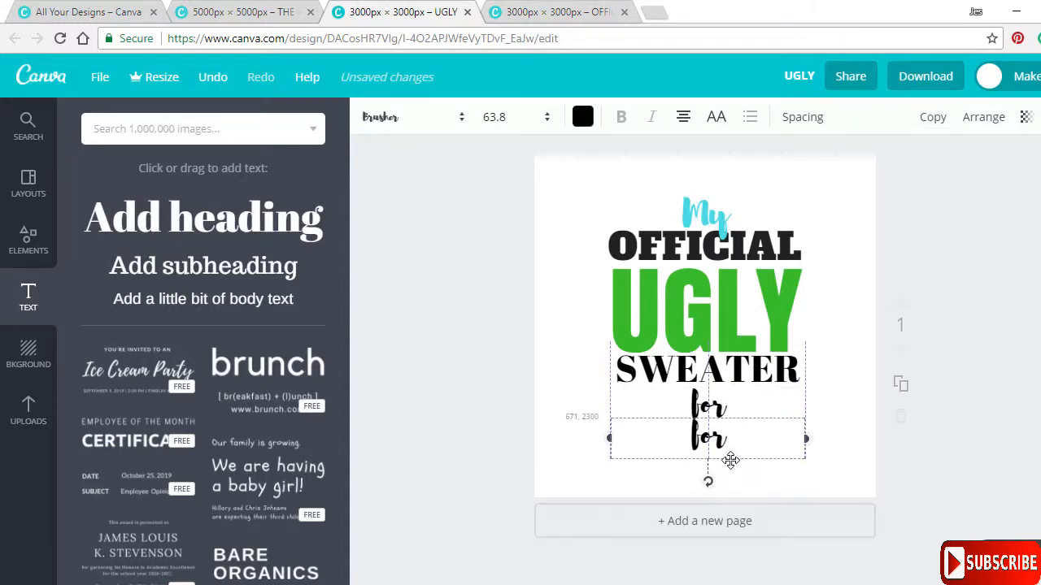
Set the lower "for" to the Berkshire Swash font and check the size of CHRISTMAS in the finished design
left_click(462, 119)
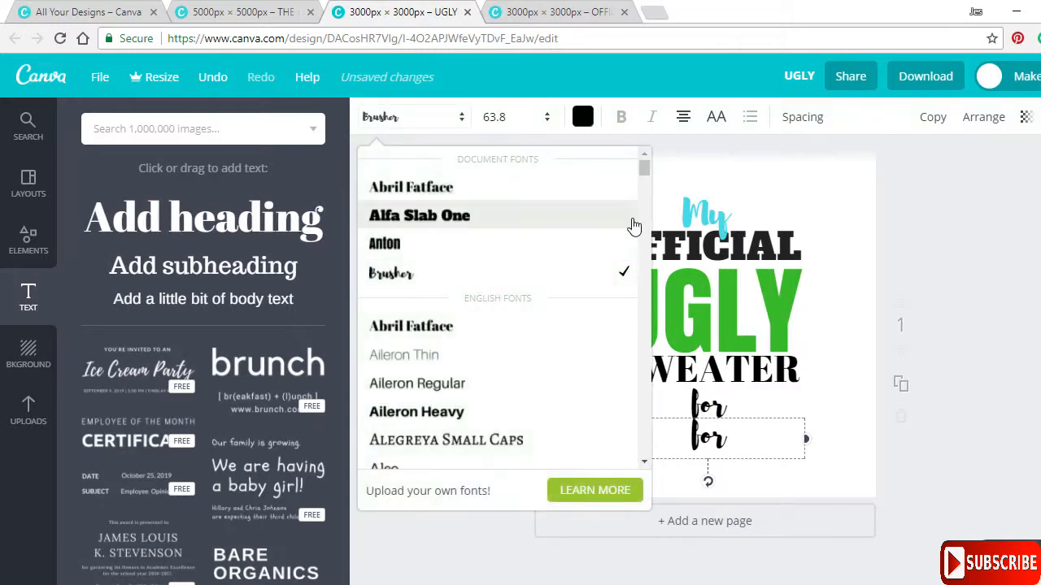
left_click_drag(644, 170, 647, 210)
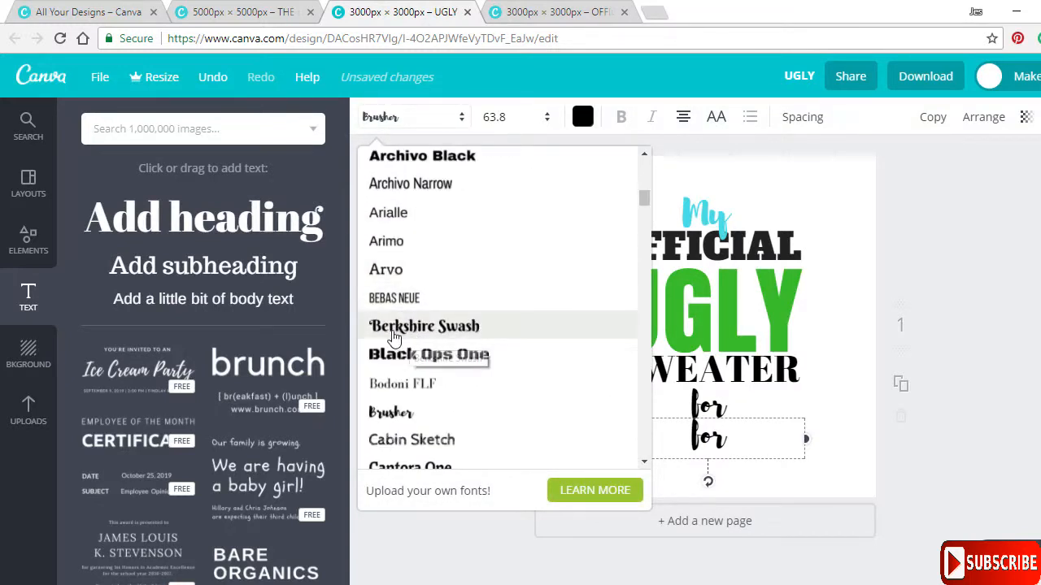
left_click(483, 328)
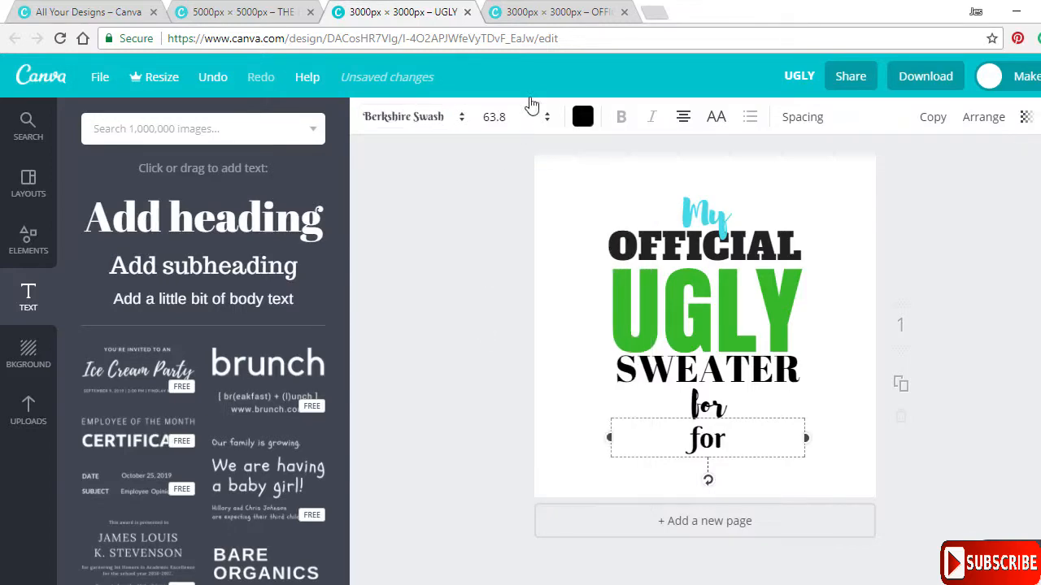
left_click(549, 10)
left_click(443, 9)
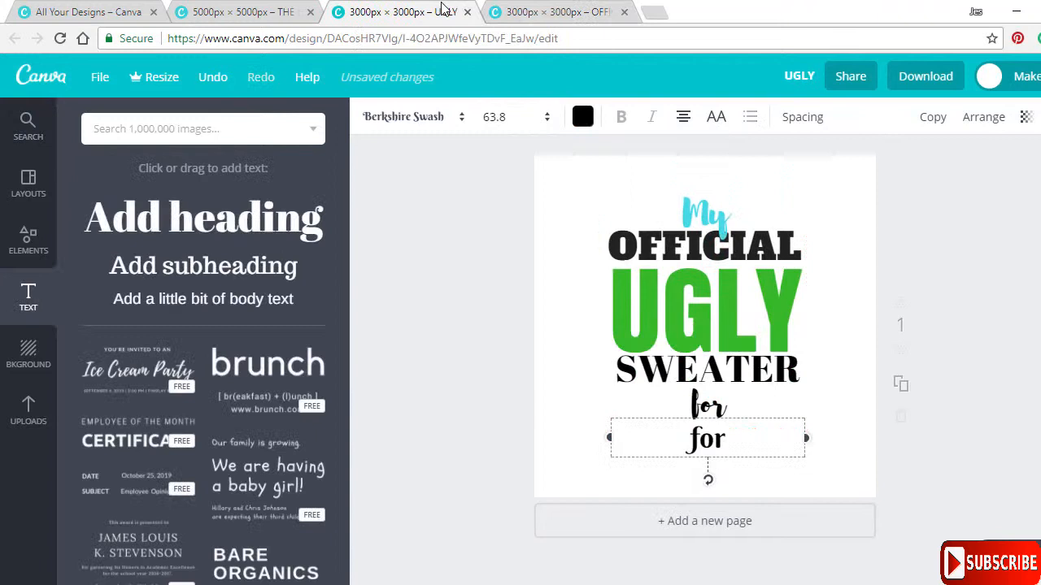
Set the lower "for" to size 71.7 and change its wording to "CHRISTMAS"
left_click(495, 126)
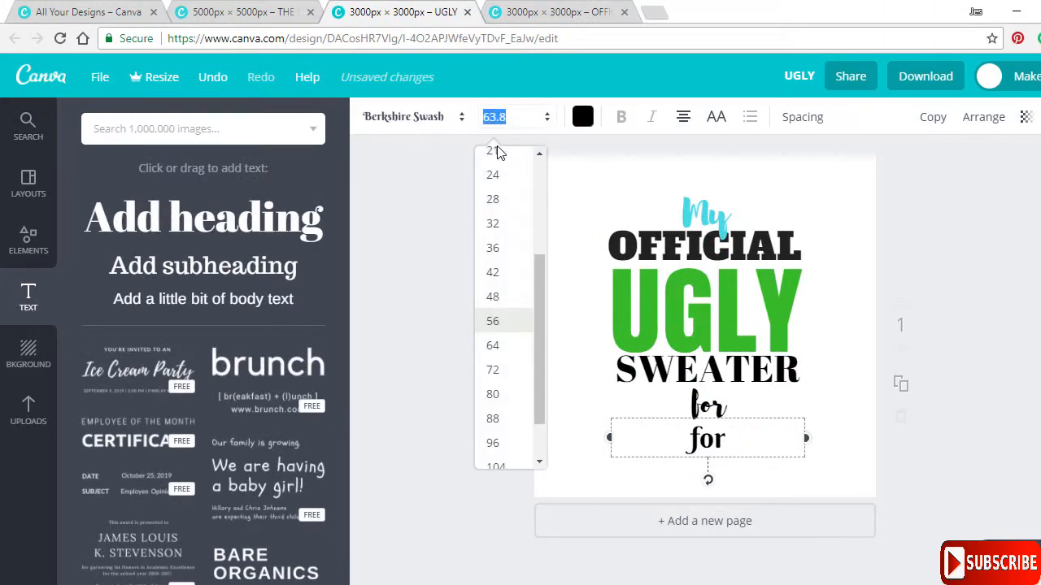
type("71.7")
key("Return")
left_click(524, 122)
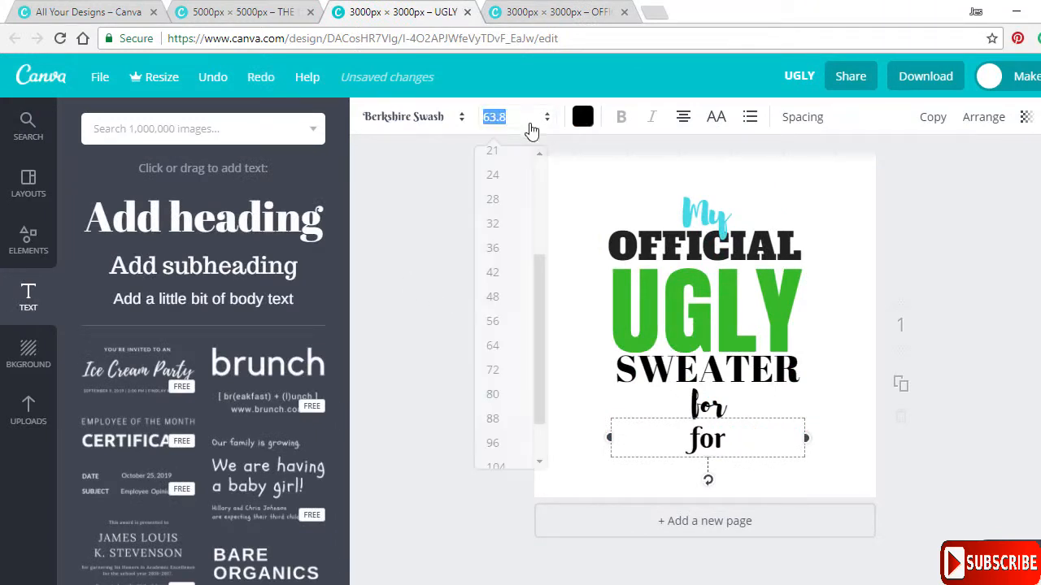
type("71.7")
key("Return")
type("CHRISTMAS")
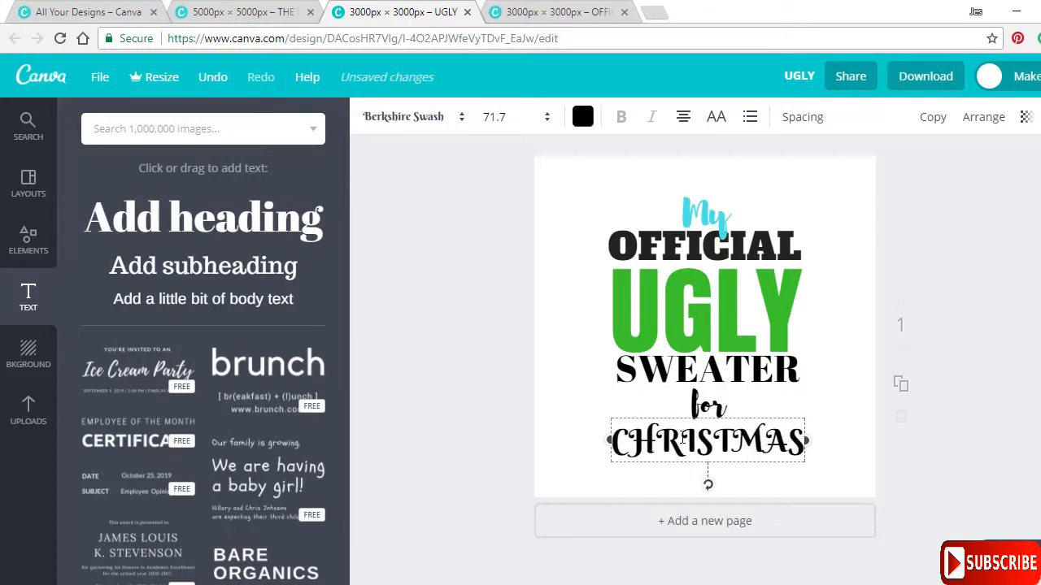
Recolor the word CHRISTMAS bright red using a custom text color
key("ctrl+a")
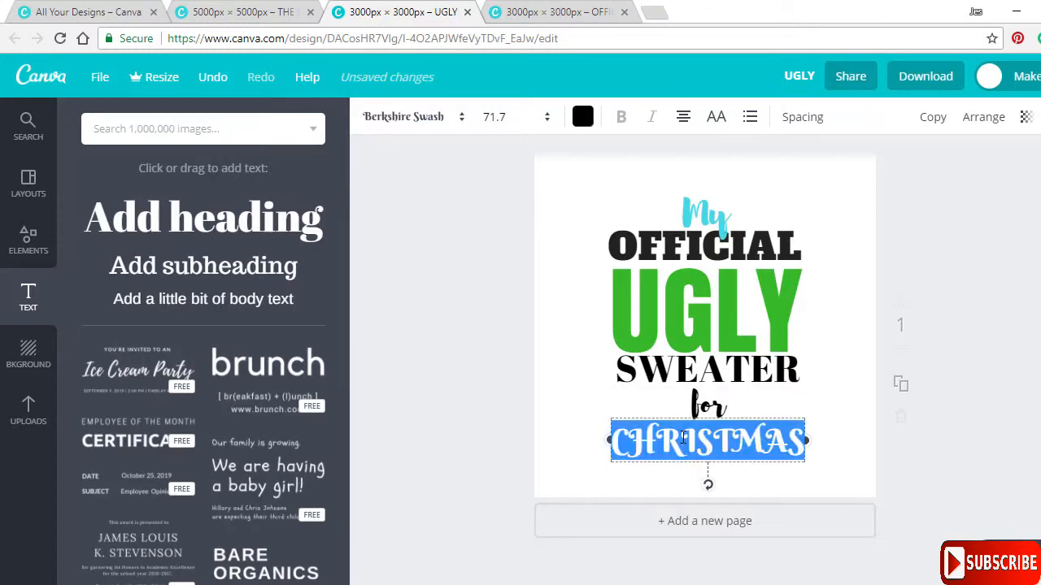
left_click(582, 116)
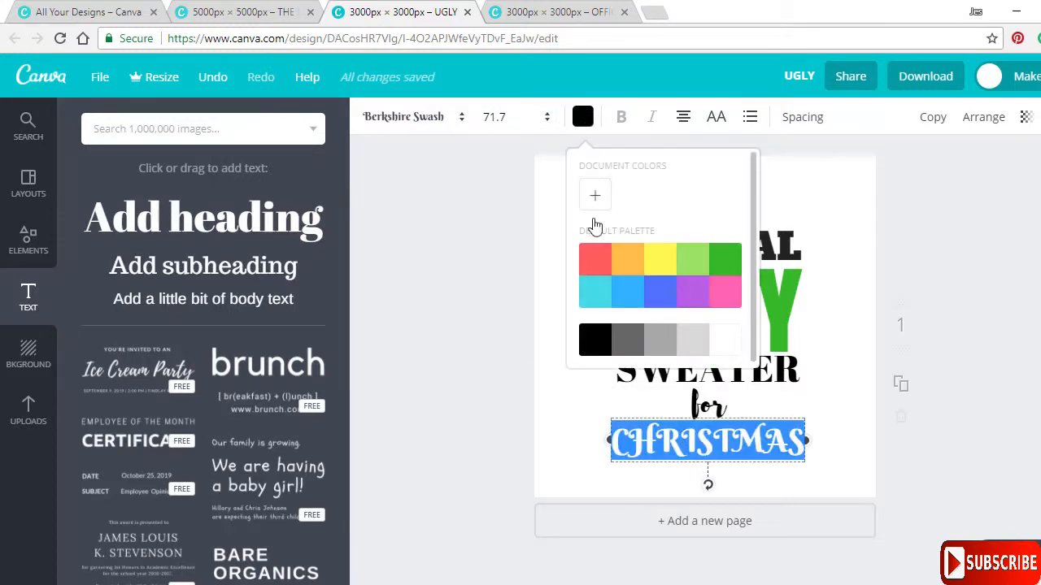
left_click_drag(752, 256, 755, 265)
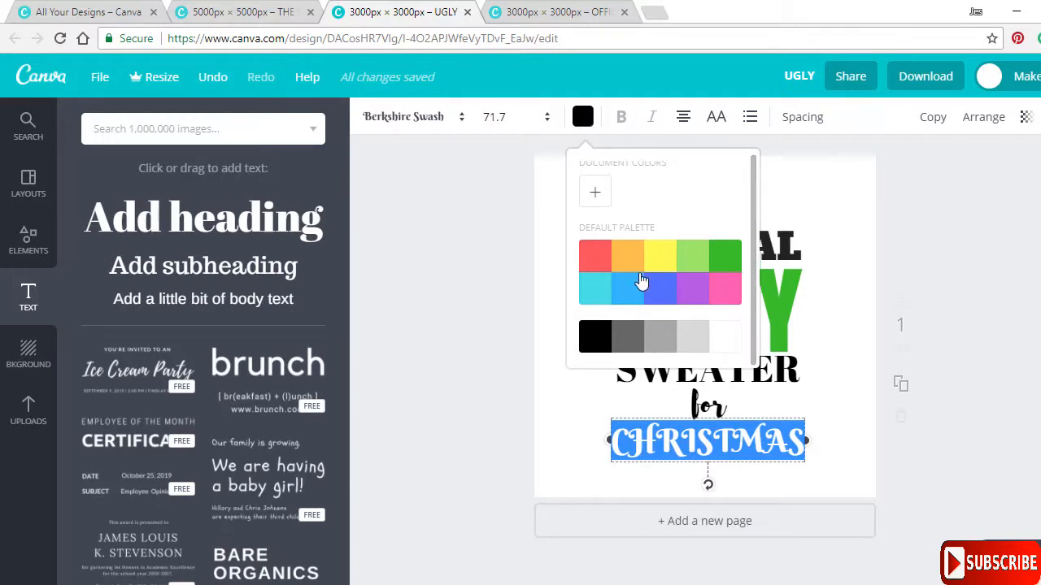
left_click(596, 267)
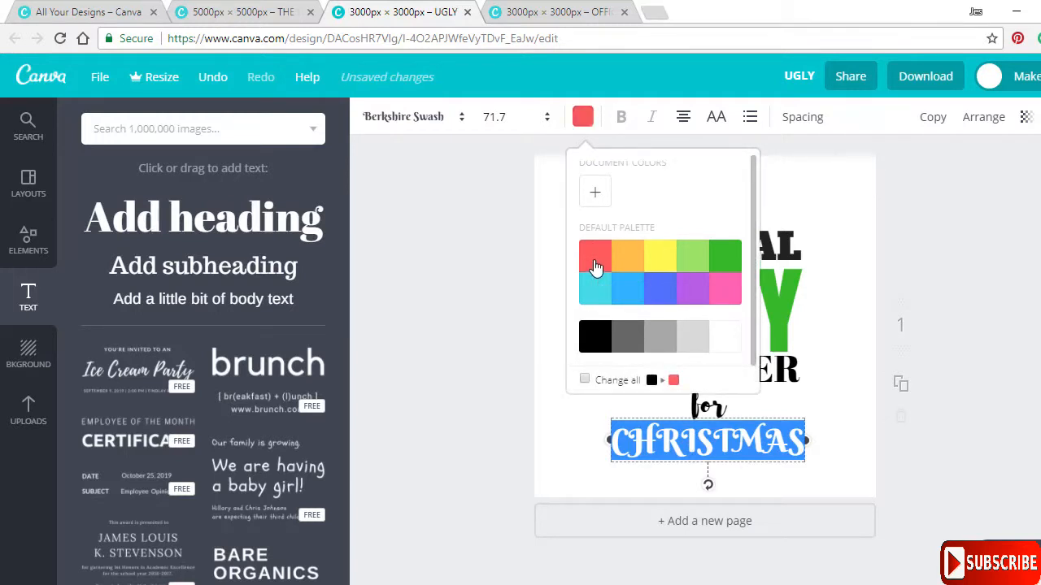
left_click(595, 195)
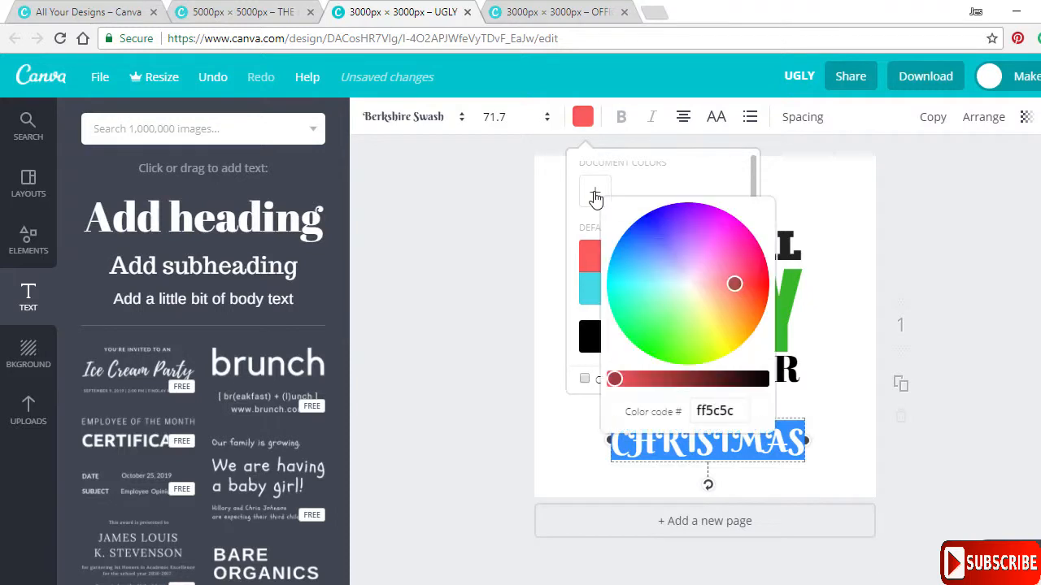
left_click_drag(735, 282, 755, 274)
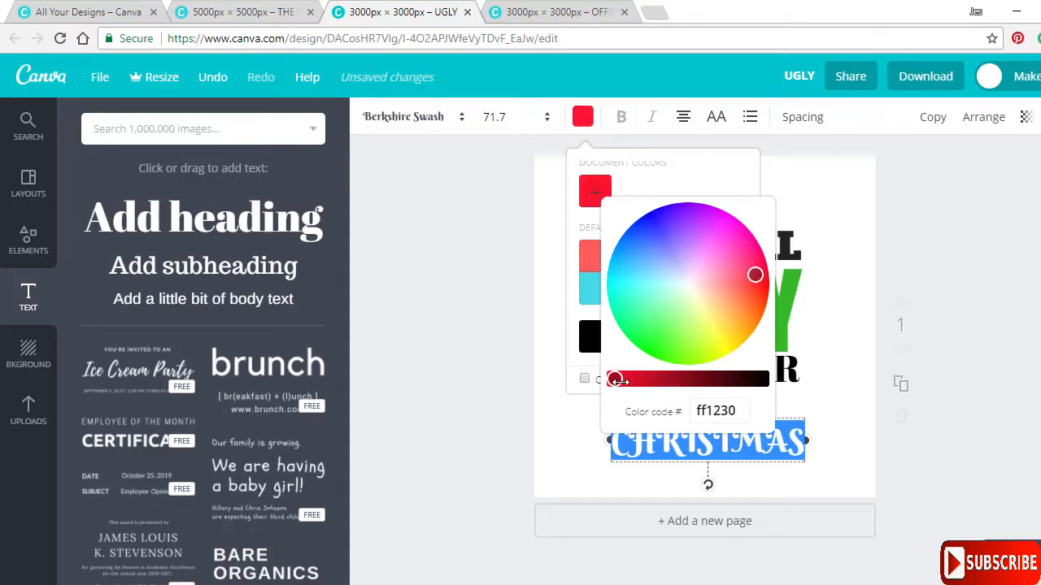
mouse_move(615, 380)
left_mouse_down()
mouse_move(636, 378)
mouse_move(612, 379)
left_mouse_up()
mouse_move(757, 276)
left_mouse_down()
mouse_move(755, 262)
mouse_move(761, 283)
left_mouse_up()
left_click(908, 282)
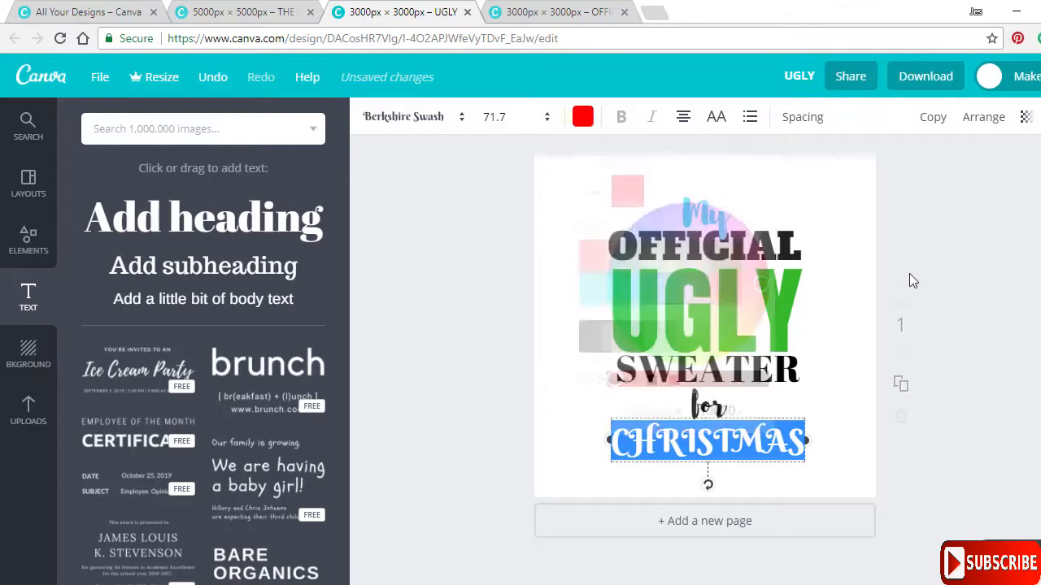
left_click(895, 466)
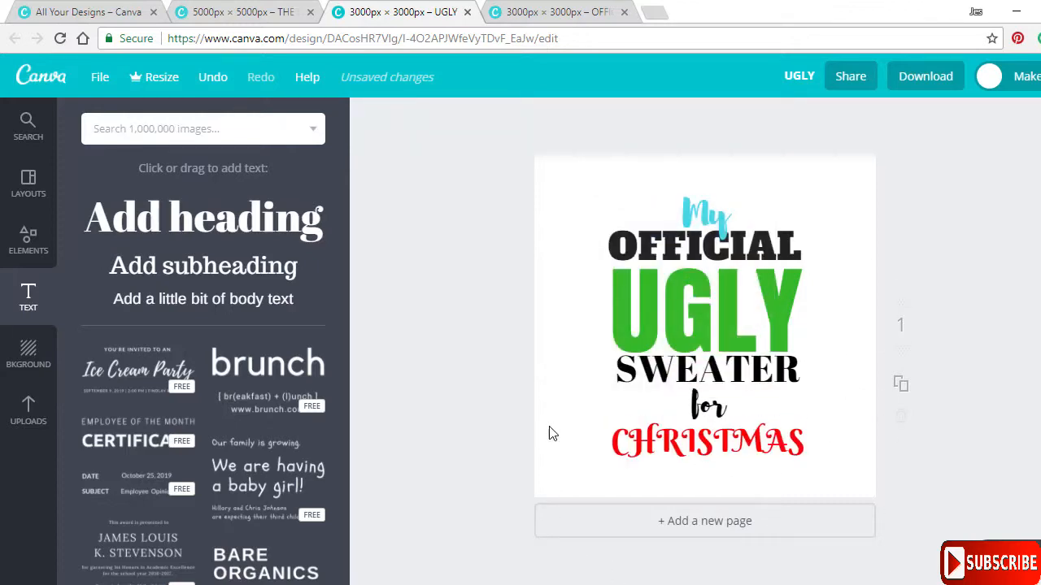
In the finished OFFICIAL design, move "for" down between the red wavy lines and UGLY up directly beneath OFFICIAL
left_click(559, 12)
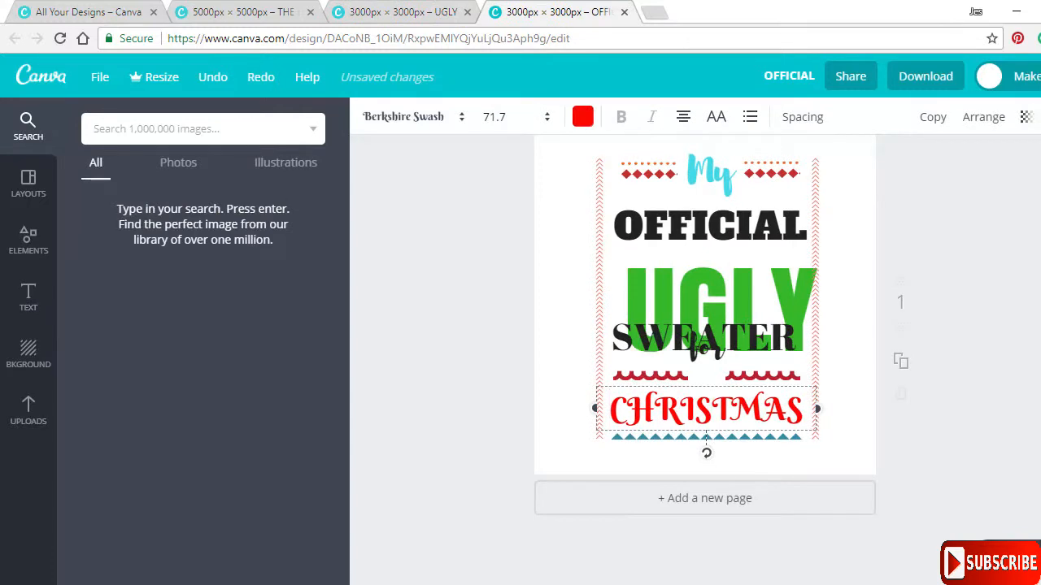
scroll(874, 448, "up", 1)
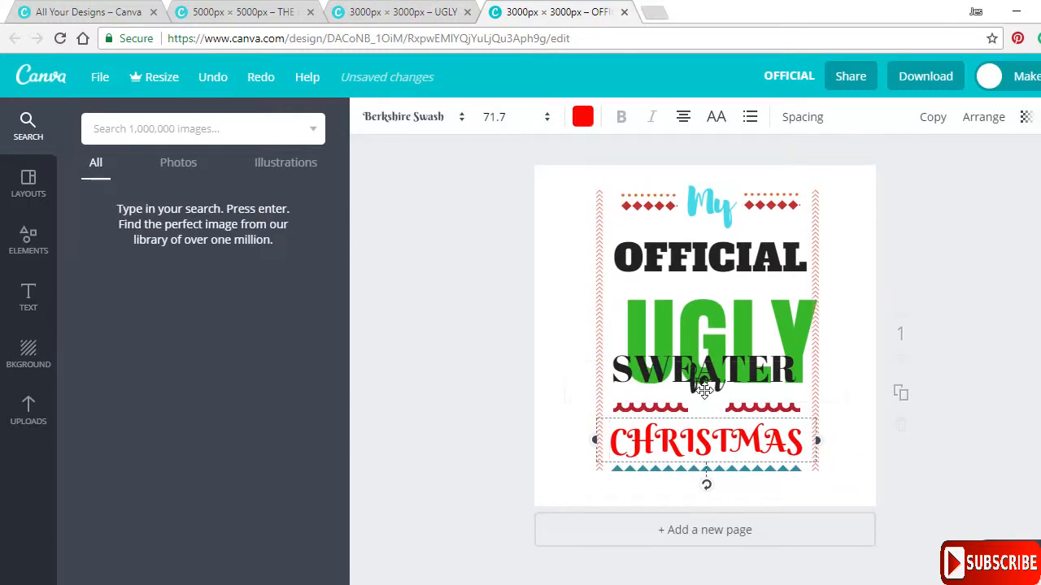
left_click_drag(713, 384, 713, 409)
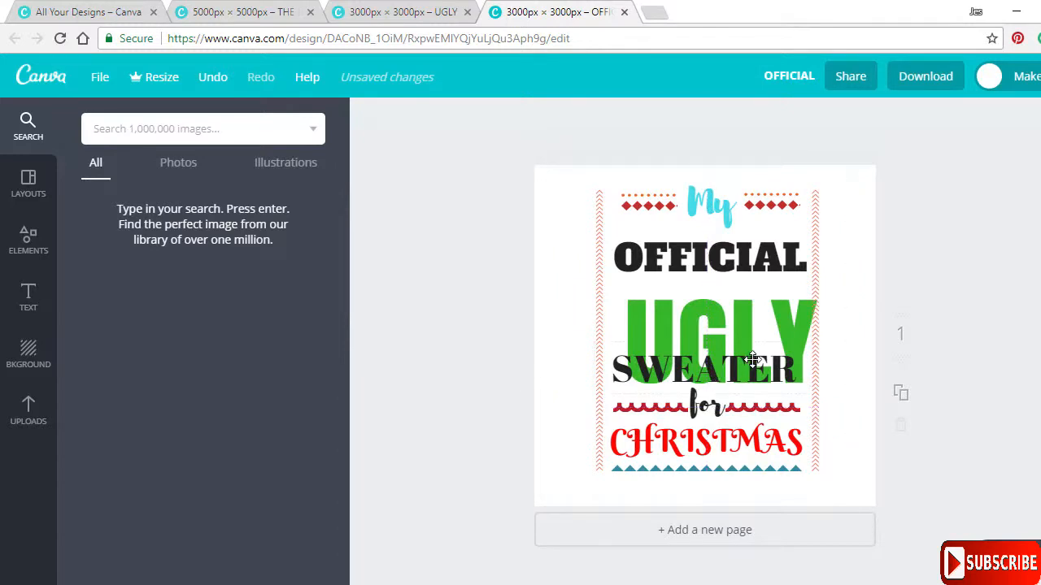
left_click(744, 307)
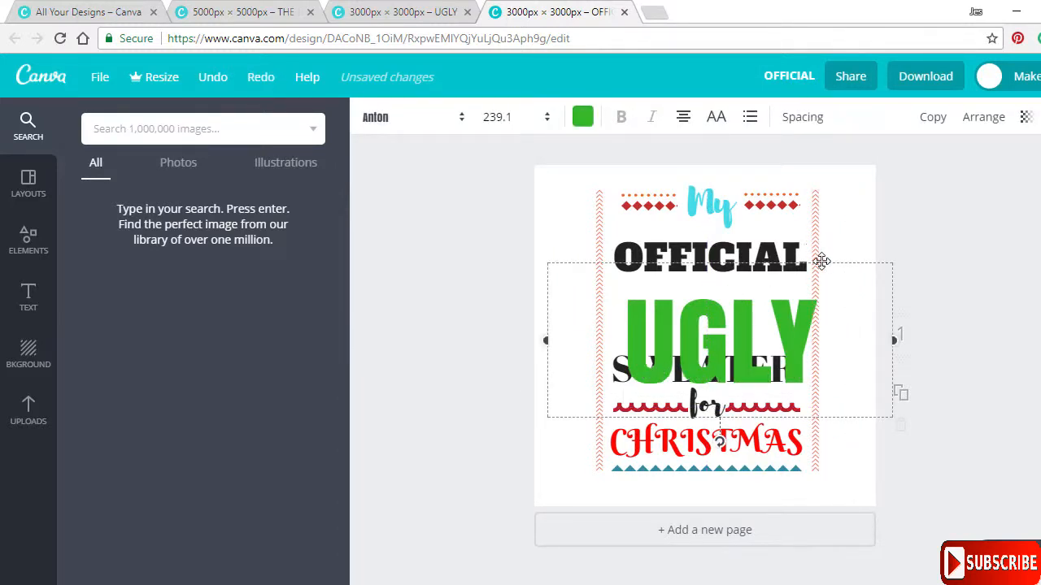
left_click_drag(818, 260, 815, 236)
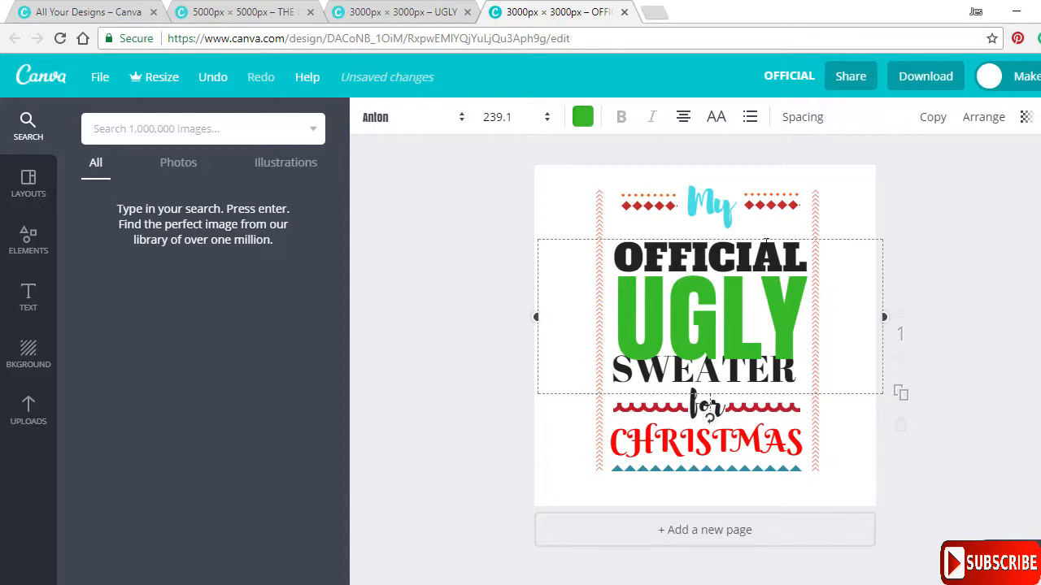
left_click(454, 295)
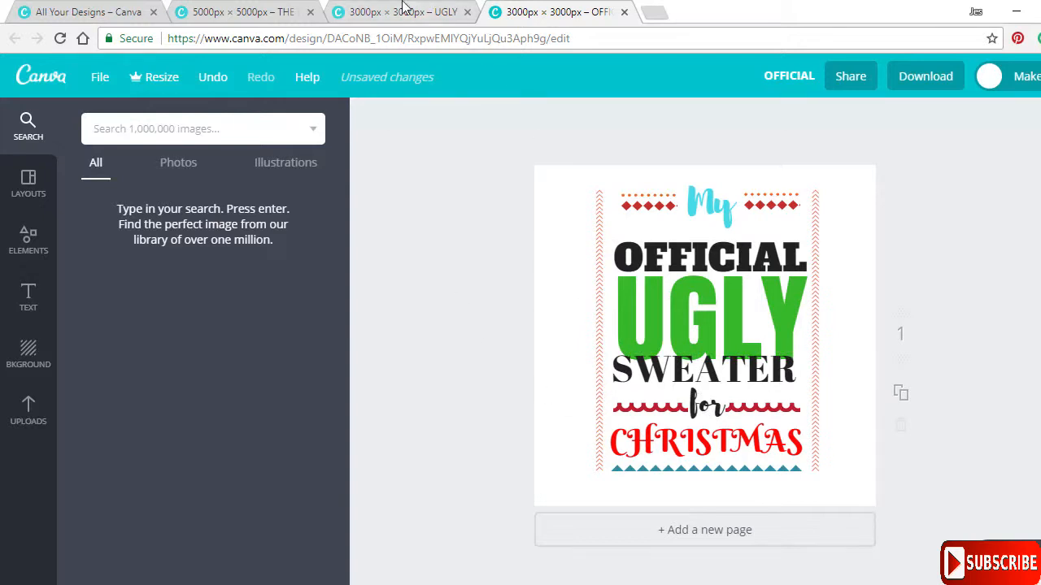
Nudge SWEATER slightly down in the UGLY design, and examine the decorative lines around "My" in the finished design
left_click(404, 9)
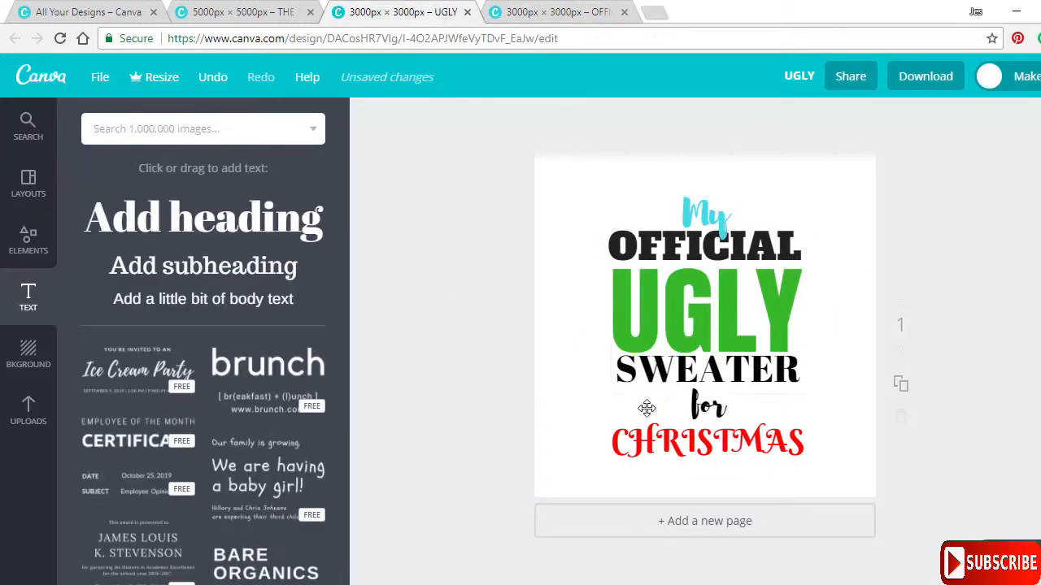
left_click_drag(710, 404, 698, 375)
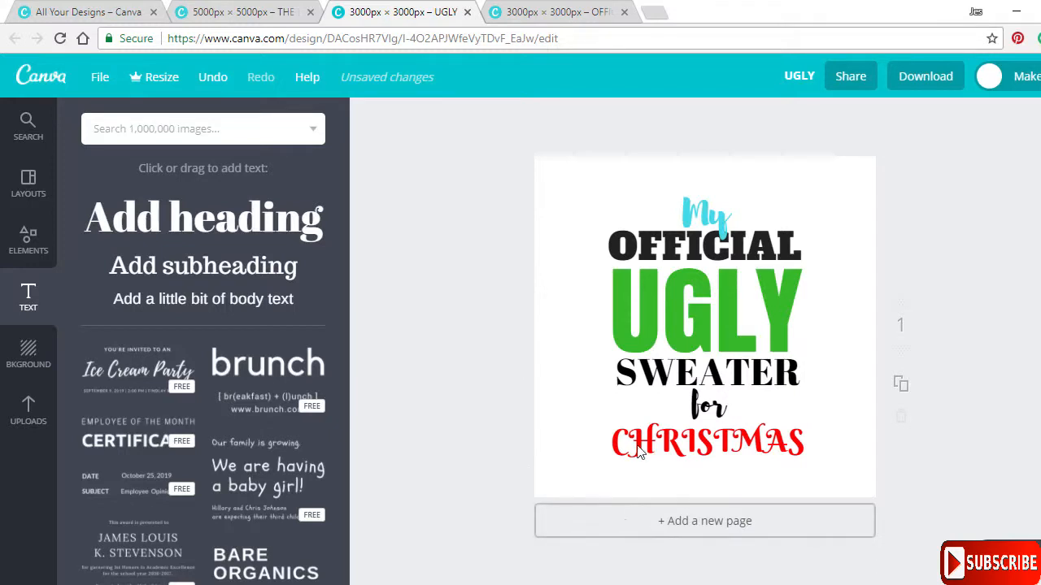
left_click(545, 10)
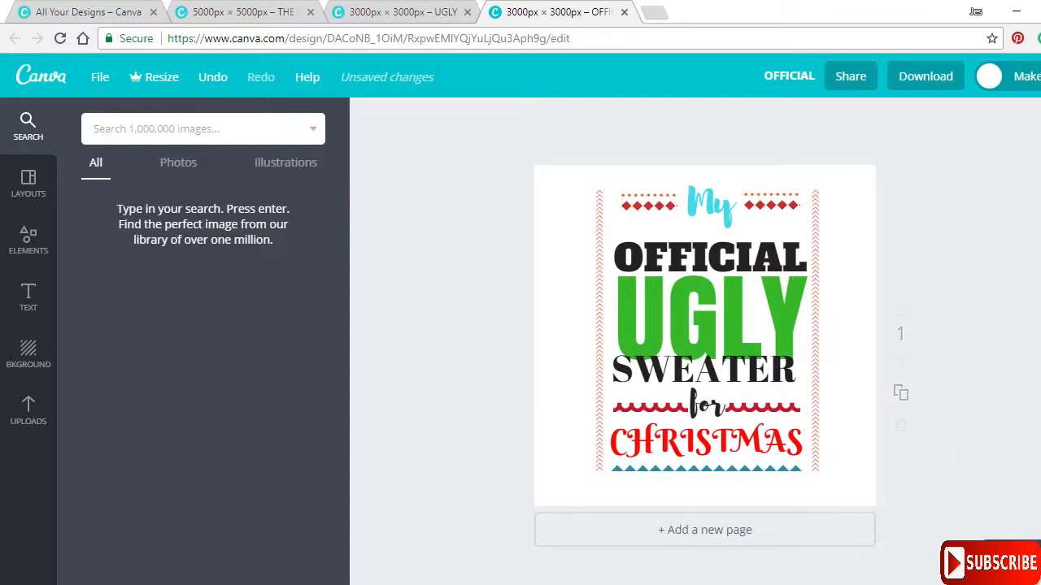
key("ctrl+plus")
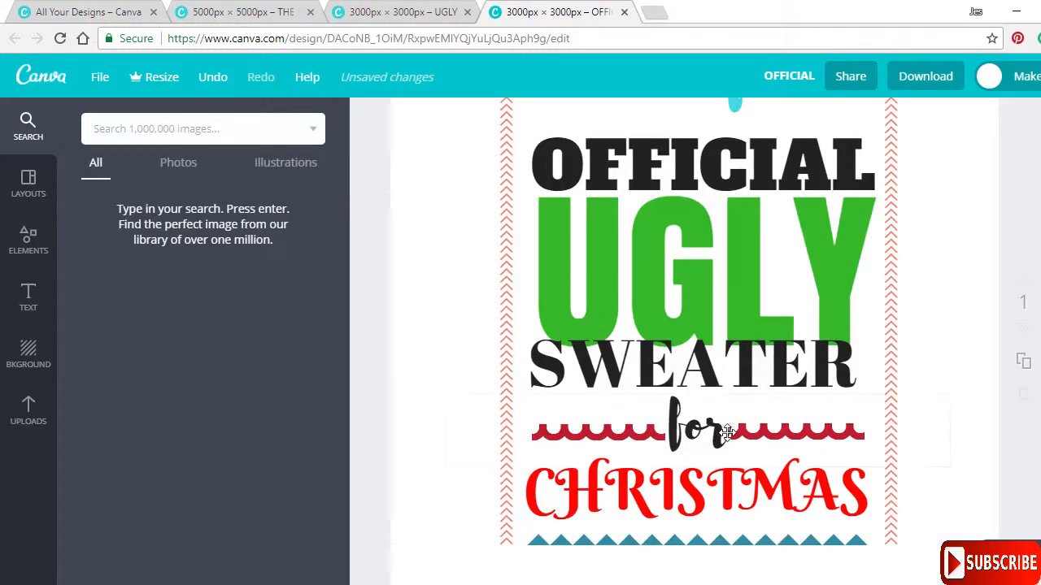
scroll(727, 431, "up", 4)
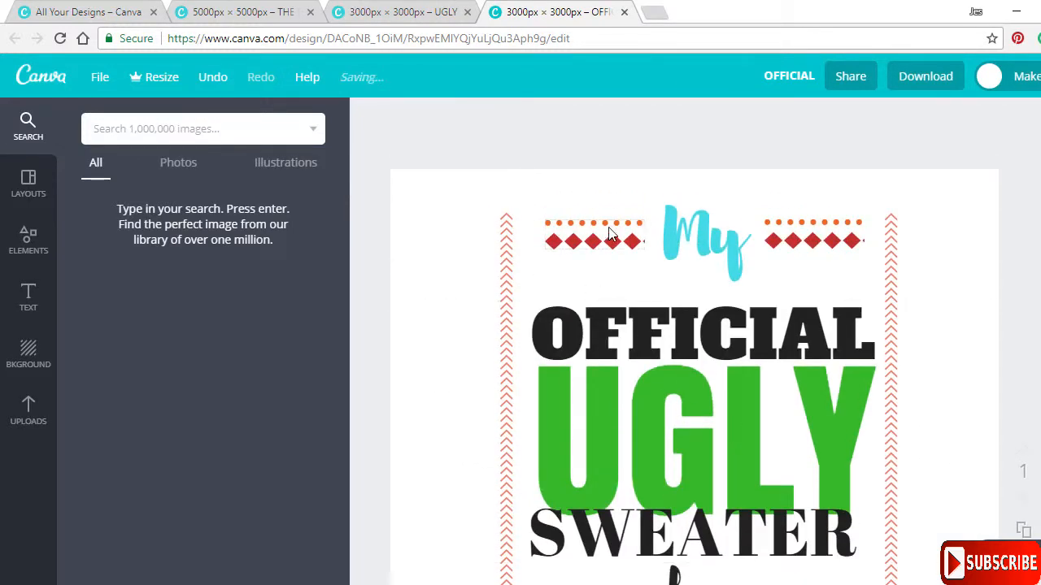
Add an orange dotted line to the UGLY design, shortened and placed just left of "My" above OFFICIAL
left_click(409, 11)
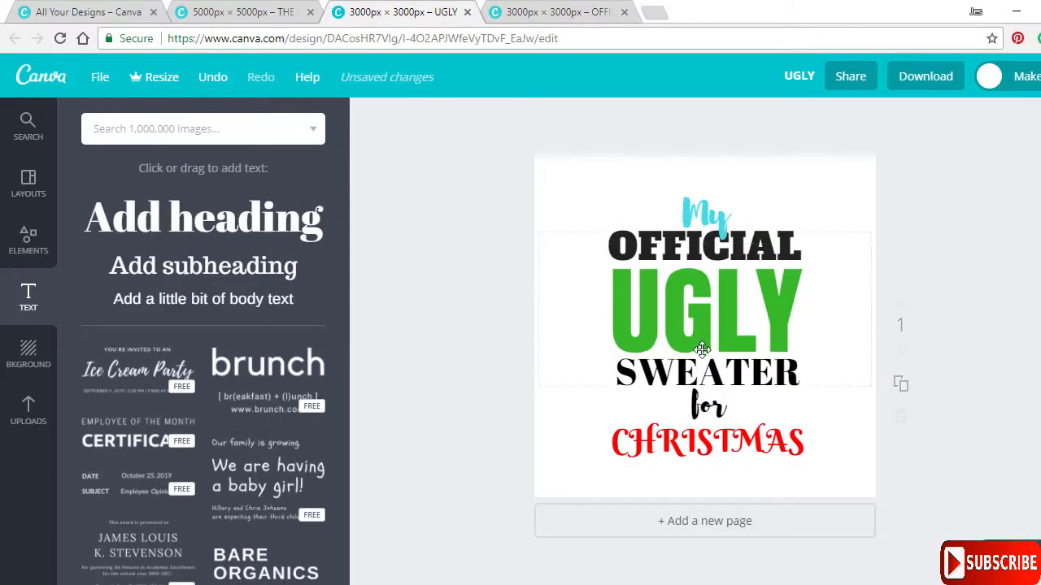
left_click(27, 244)
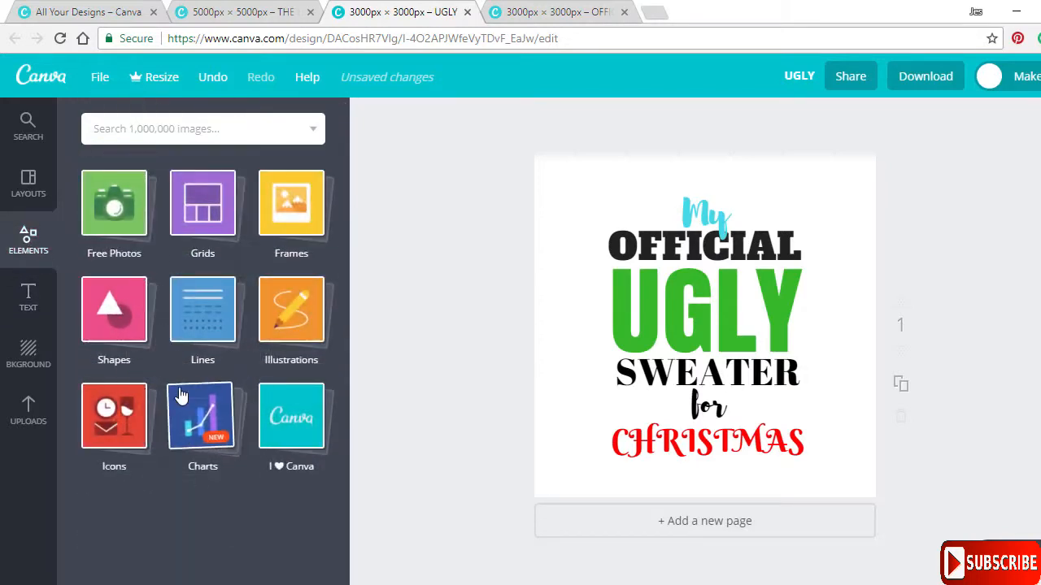
left_click(195, 324)
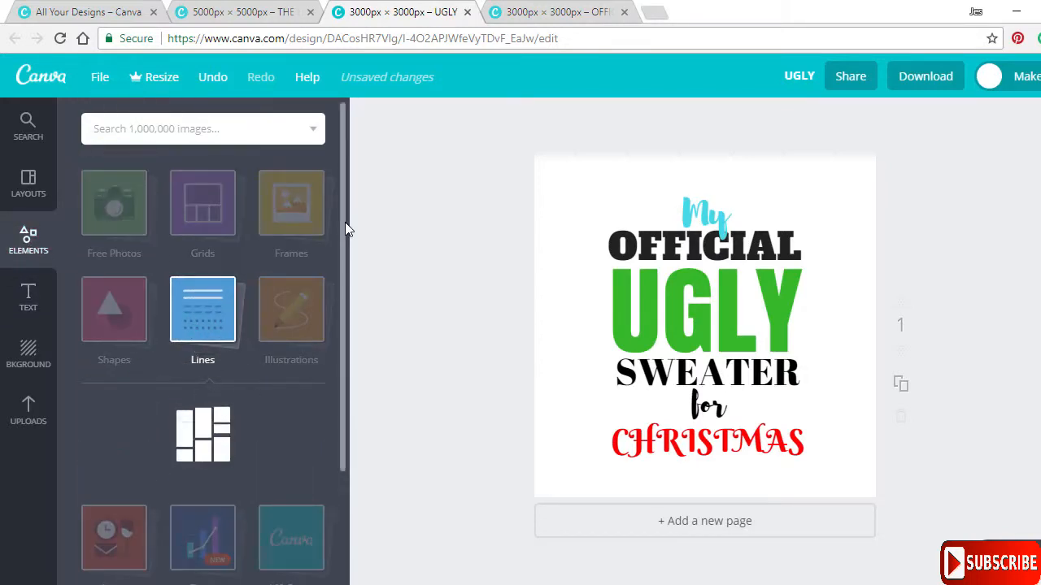
left_click_drag(343, 214, 351, 296)
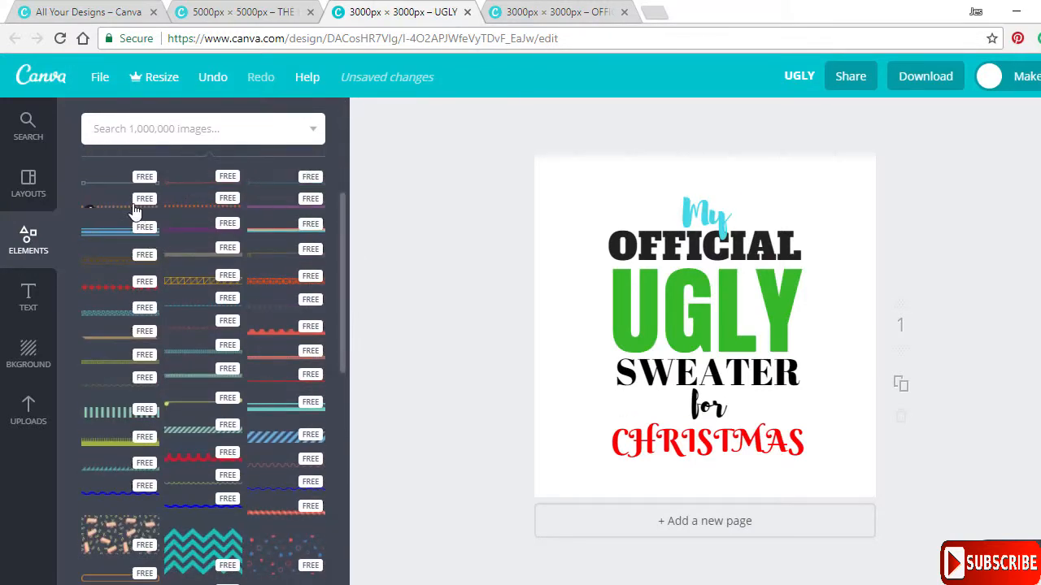
left_click(185, 208)
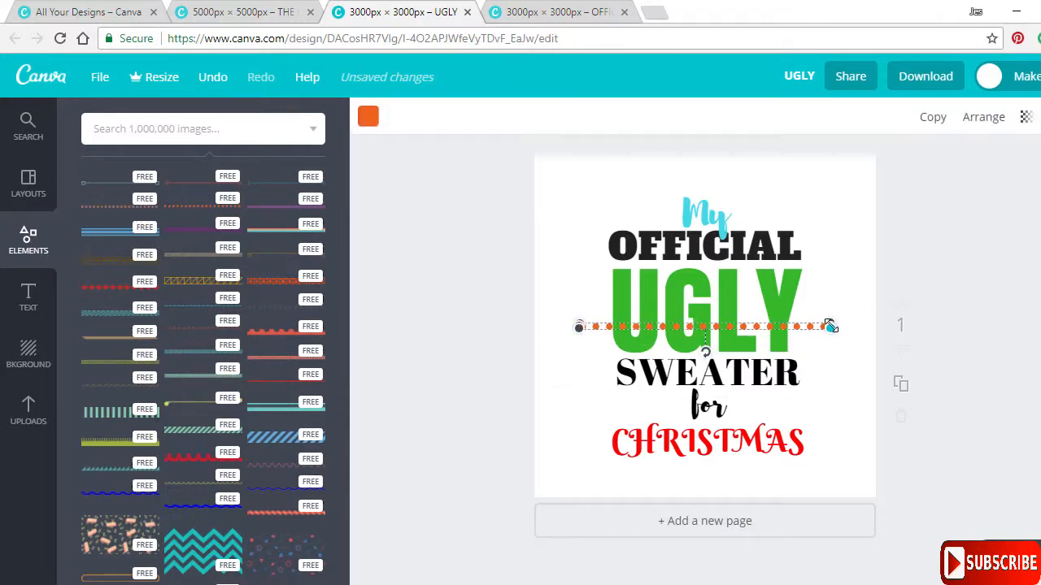
left_click_drag(823, 325, 657, 197)
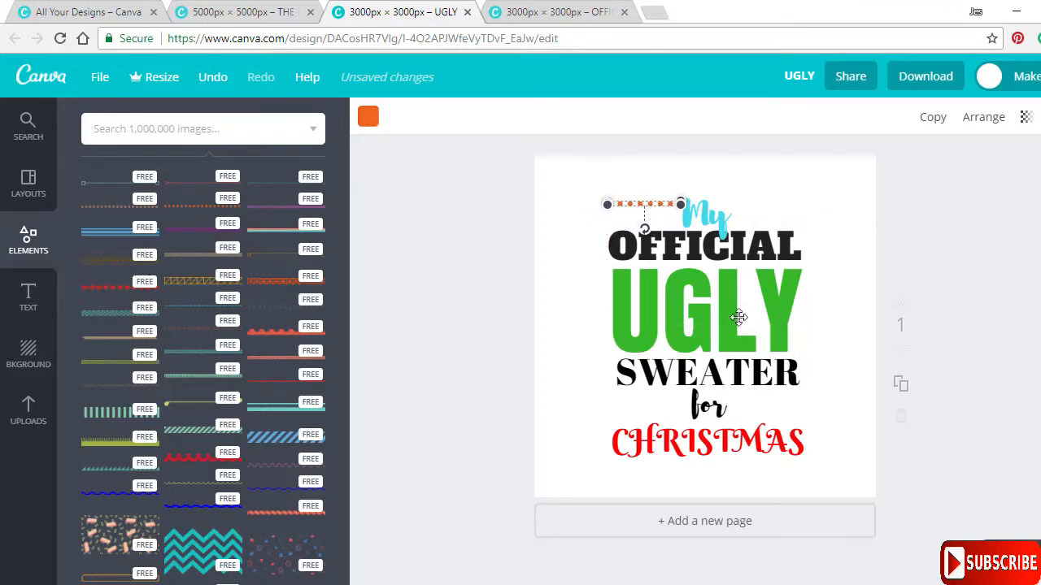
Shift the orange dotted line slightly left, clear of "My", and shorten it from its left end to about 561 × 48
key("ctrl+plus")
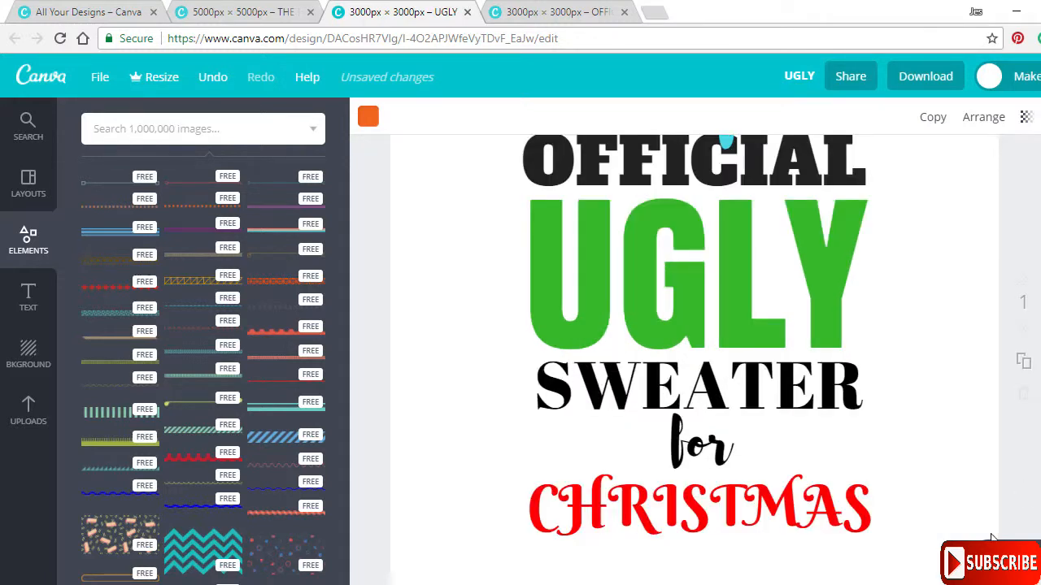
key("ctrl+minus")
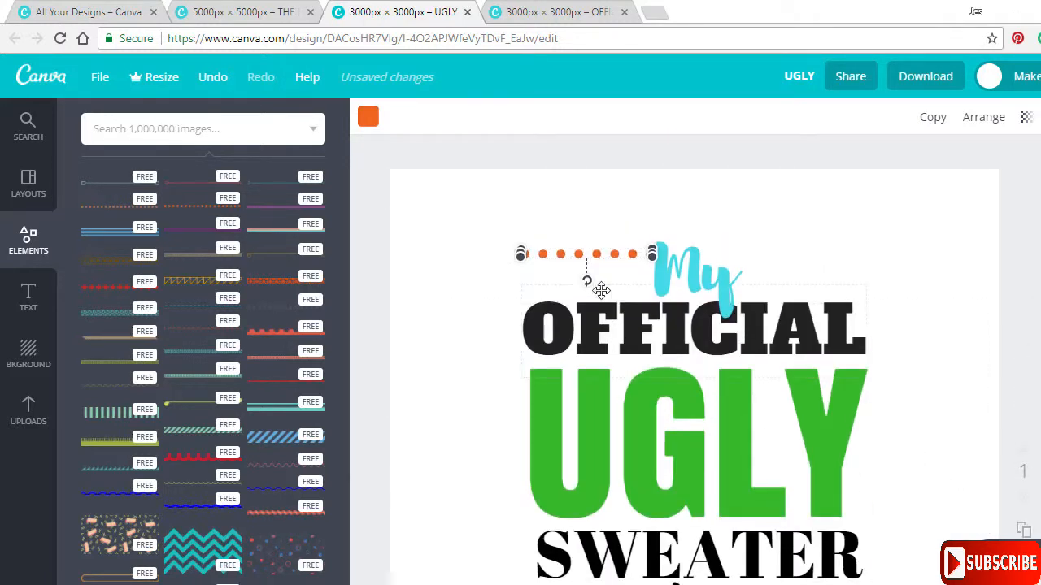
left_click_drag(596, 255, 588, 256)
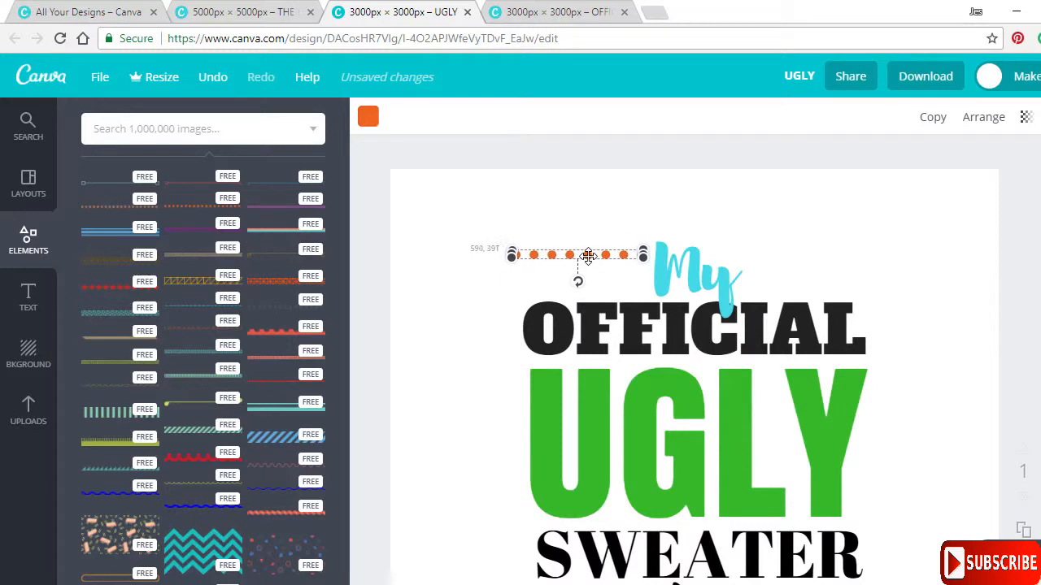
left_click_drag(513, 252, 534, 254)
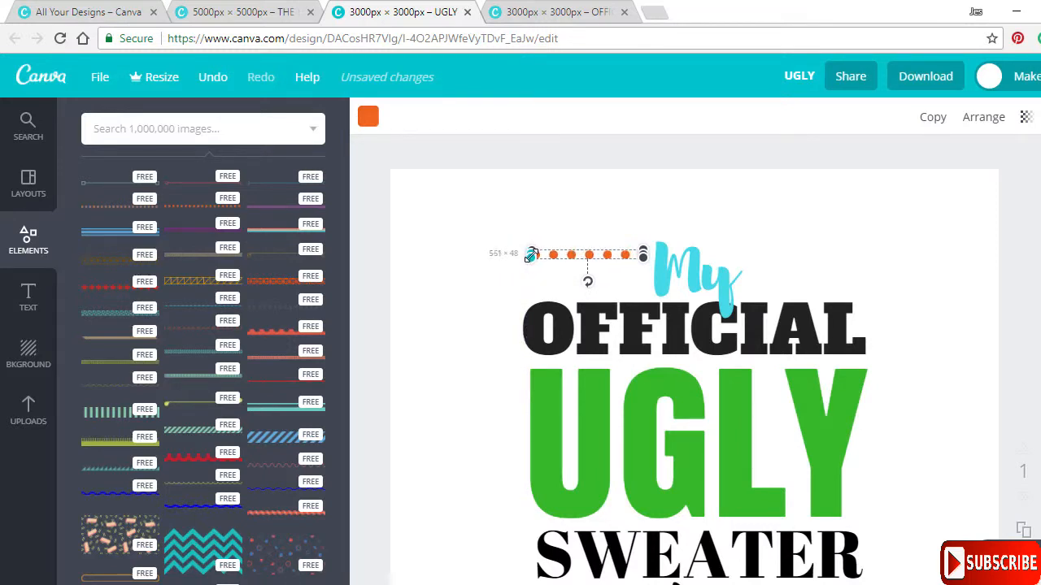
left_click(506, 206)
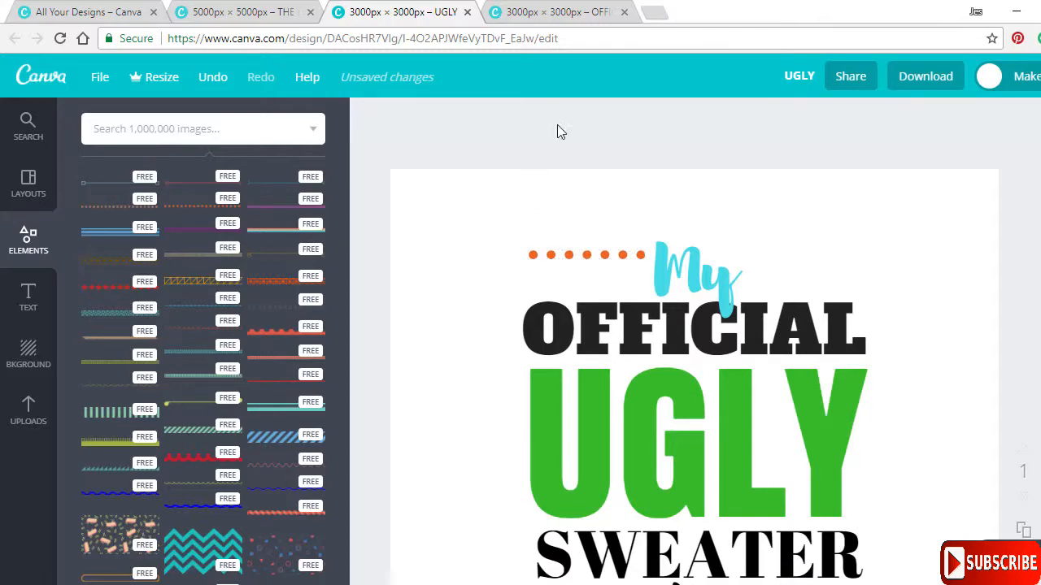
Check the decorative lines in the finished OFFICIAL design, and add a shortened red diamond line to the UGLY design
left_click(550, 7)
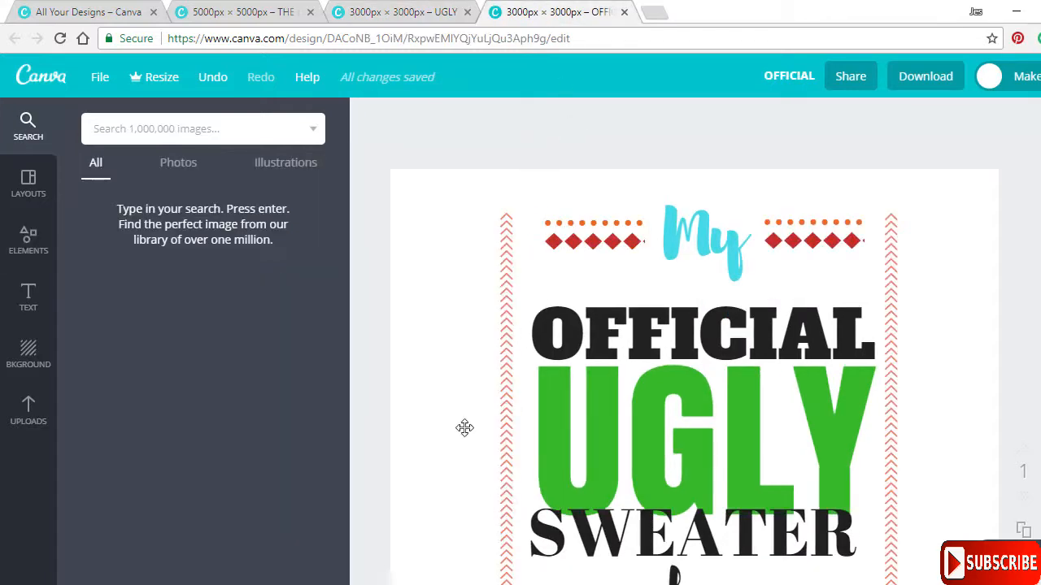
left_click(421, 10)
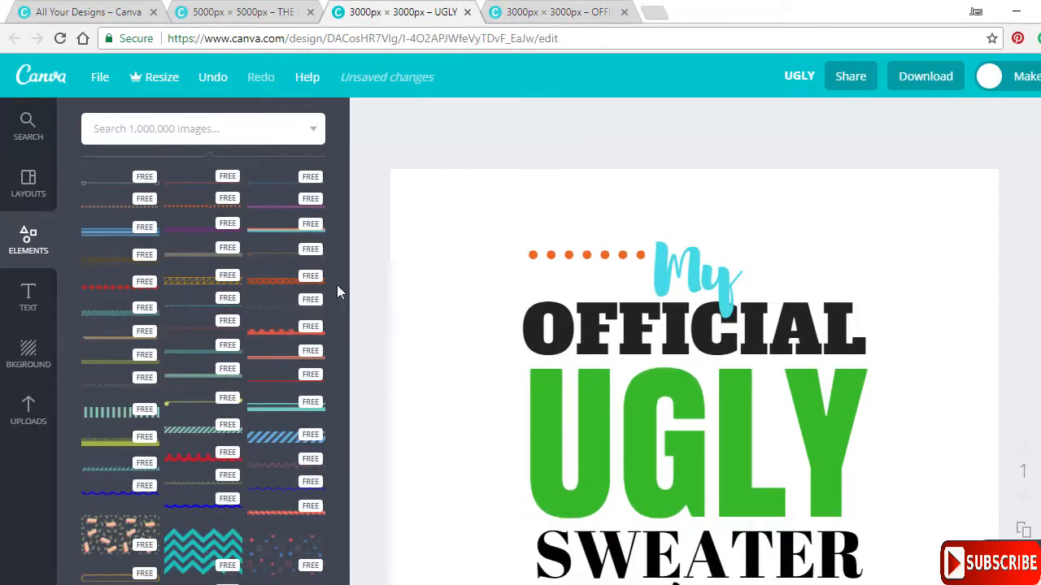
left_click(554, 7)
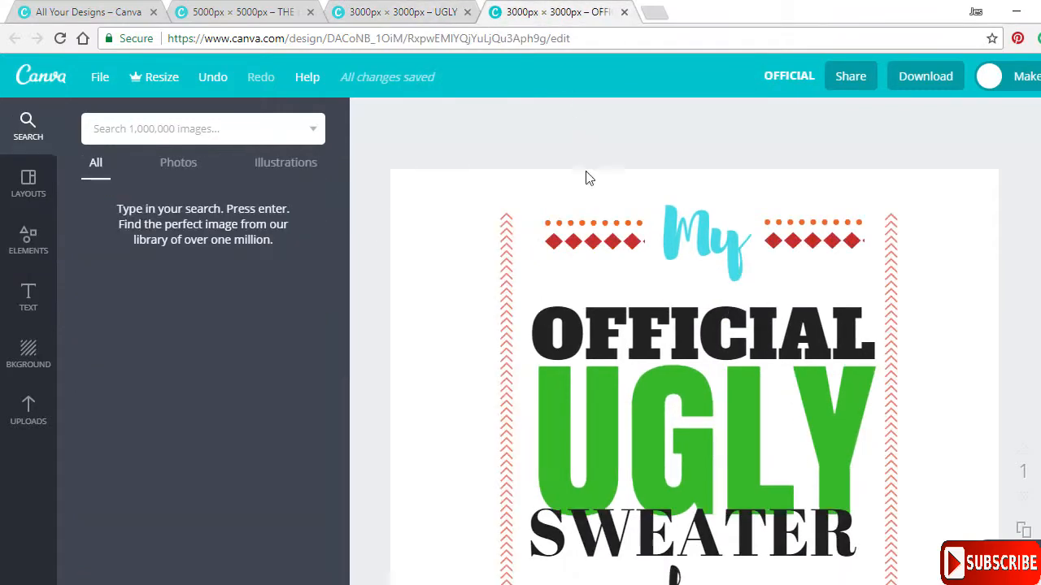
left_click(406, 17)
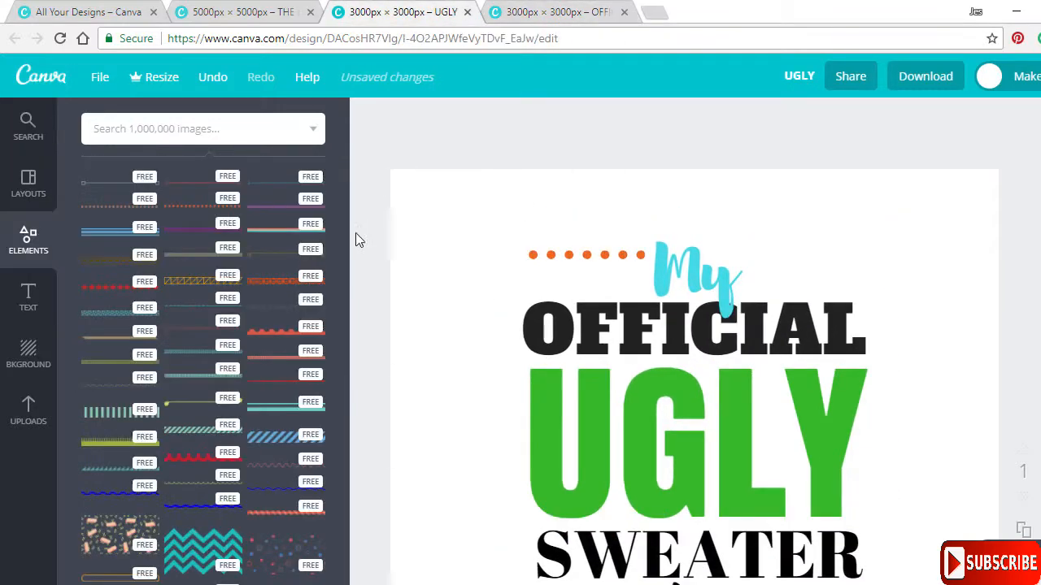
scroll(343, 294, "down", 1)
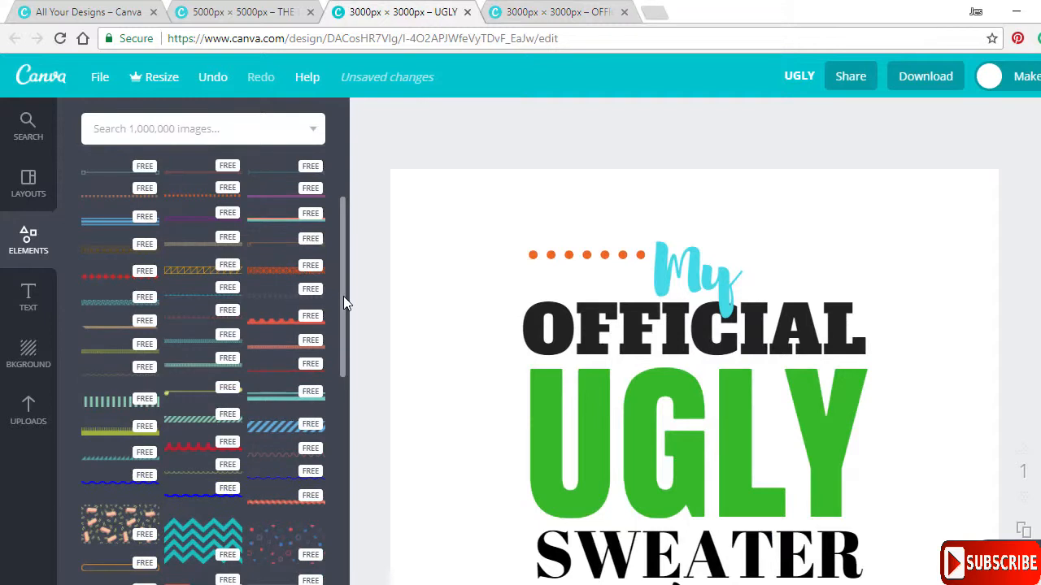
left_click(116, 282)
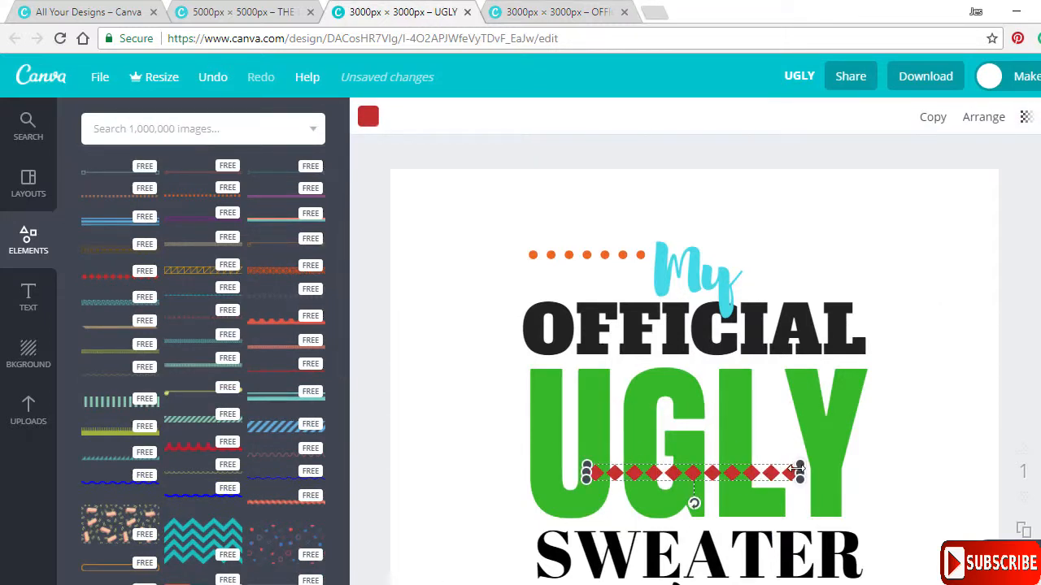
left_click_drag(799, 469, 718, 479)
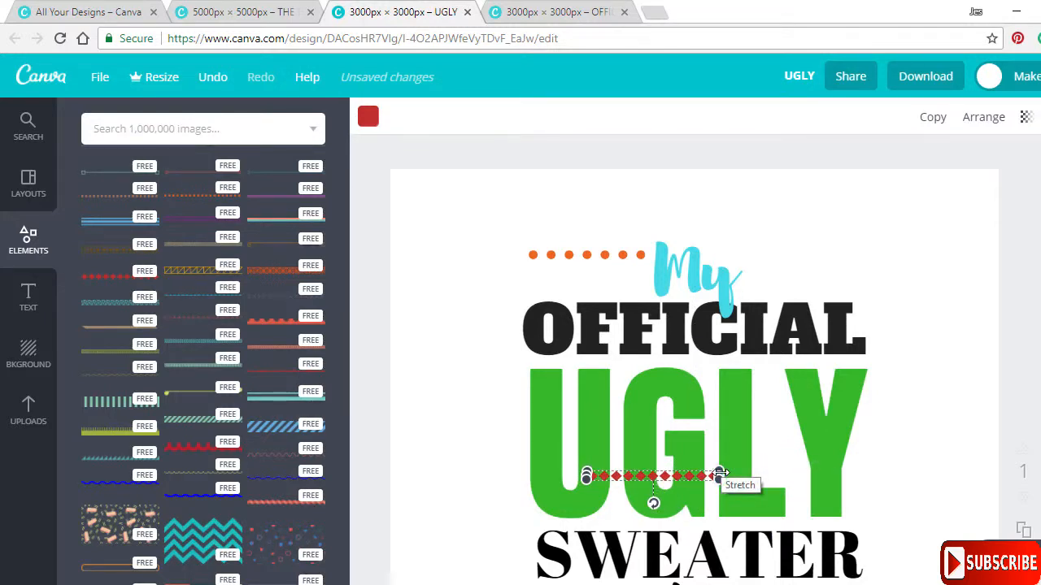
Place the red diamond line beneath the orange dotted line beside "My" and match its length to the dotted line
left_click_drag(720, 474, 636, 281)
left_click_drag(557, 278, 531, 274)
left_click(514, 222)
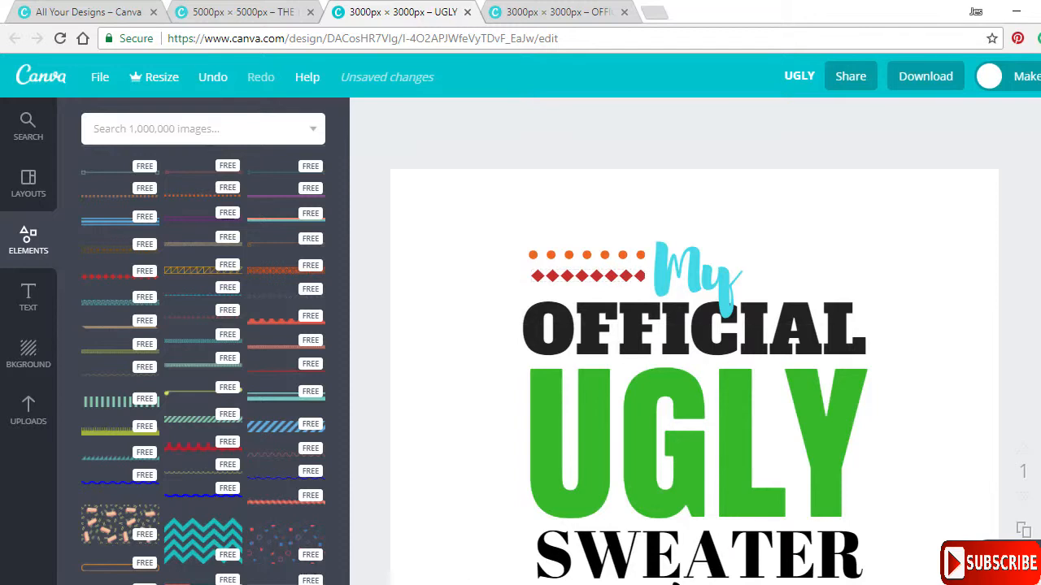
scroll(695, 341, "down", 2)
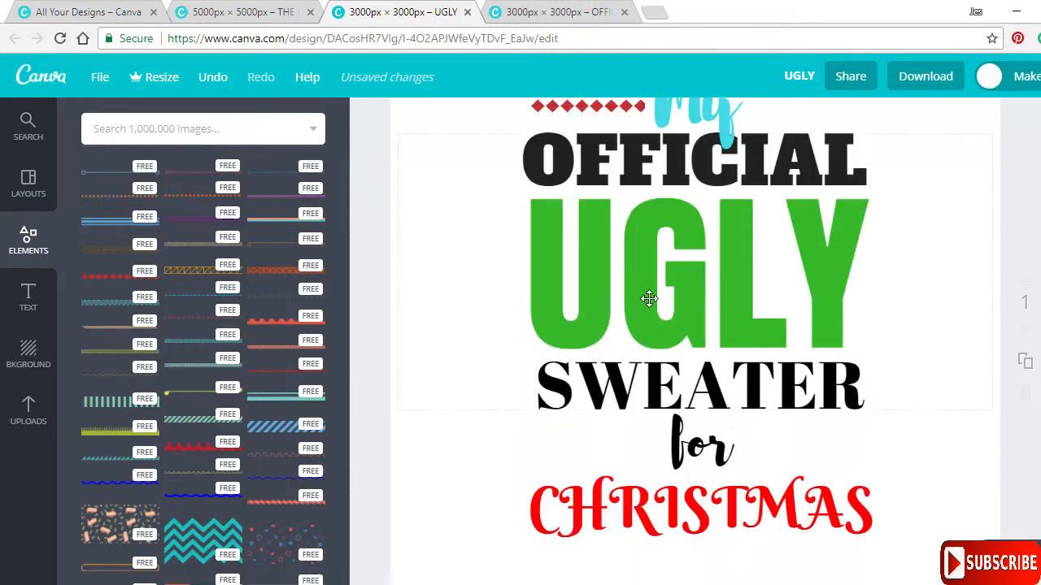
scroll(647, 298, "up", 2)
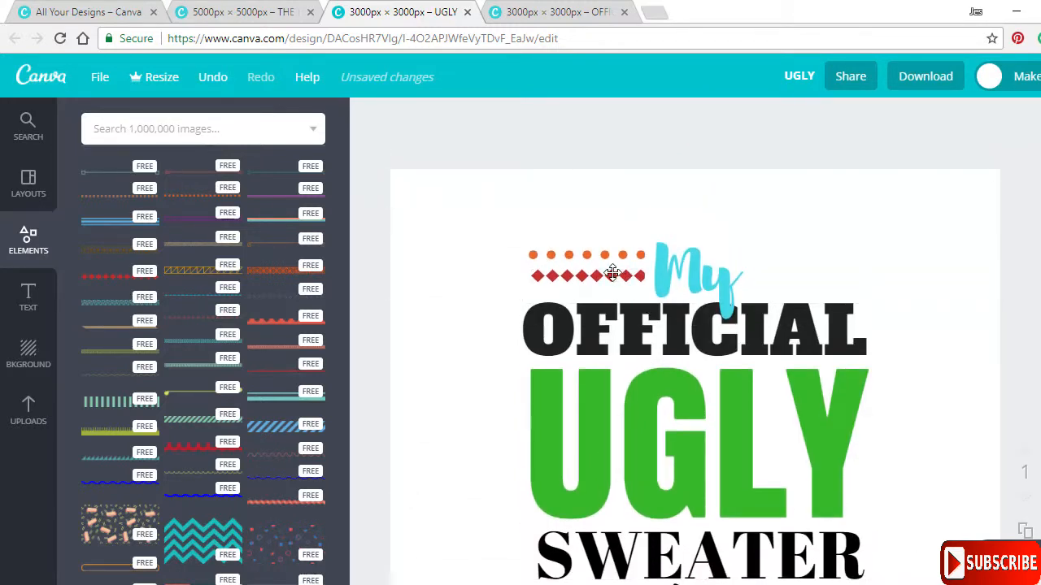
left_click_drag(608, 274, 649, 279)
left_click(604, 210)
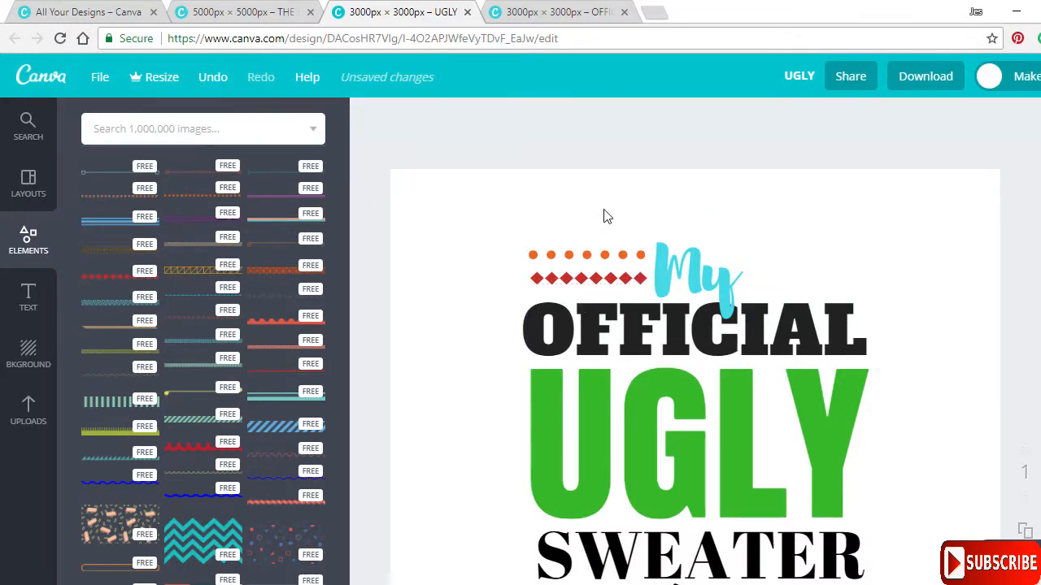
Nudge the orange dotted line slightly right and down to align it with the red diamond line
left_click(597, 254)
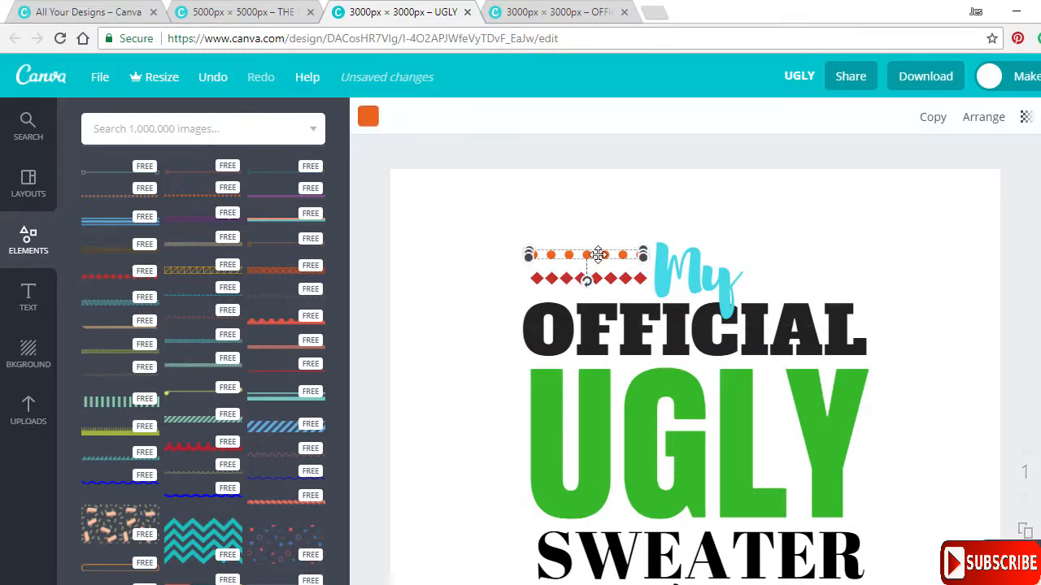
key("Down")
key("Down")
key("Down")
key("Down")
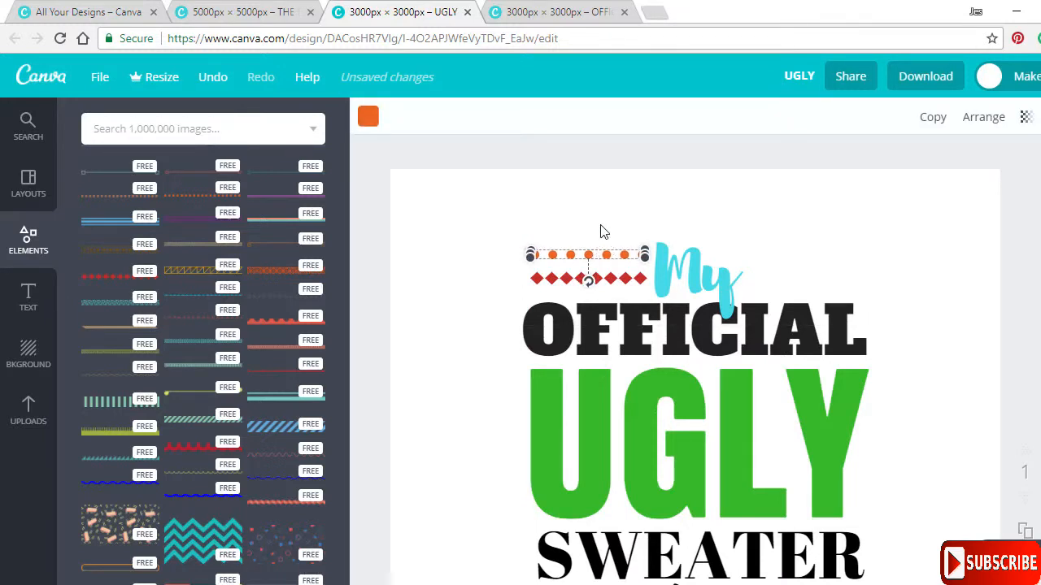
key("Right")
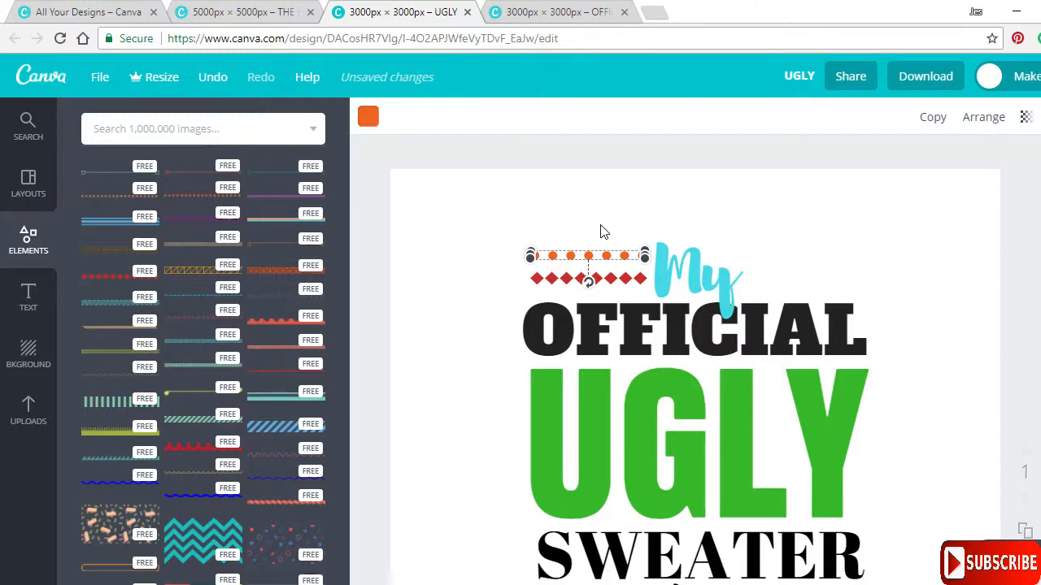
left_click(603, 231)
Group the orange dotted and red diamond lines, and place a copy of the group to the right of "My" at the same height
left_click(535, 10)
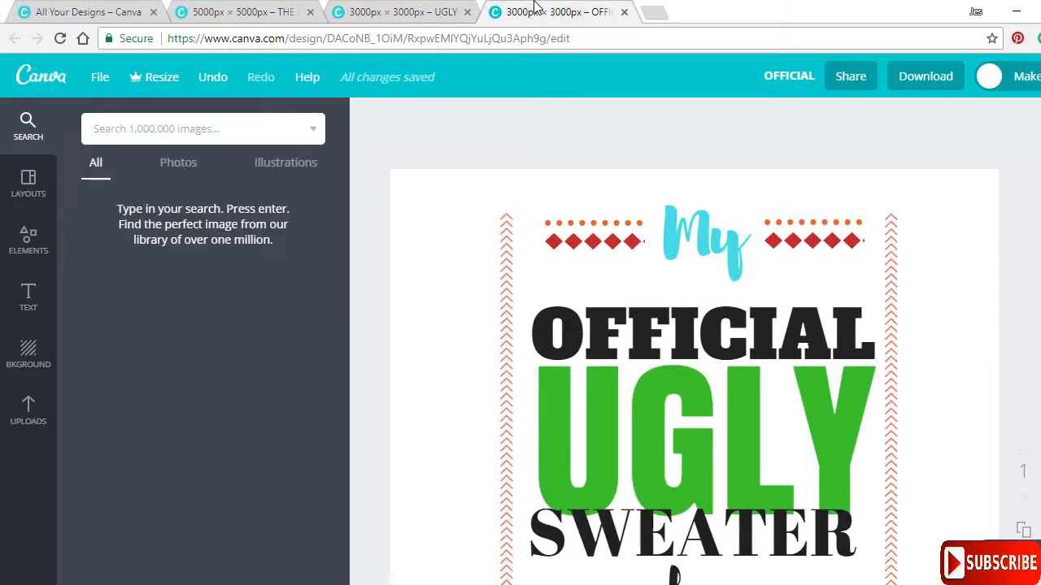
left_click(445, 10)
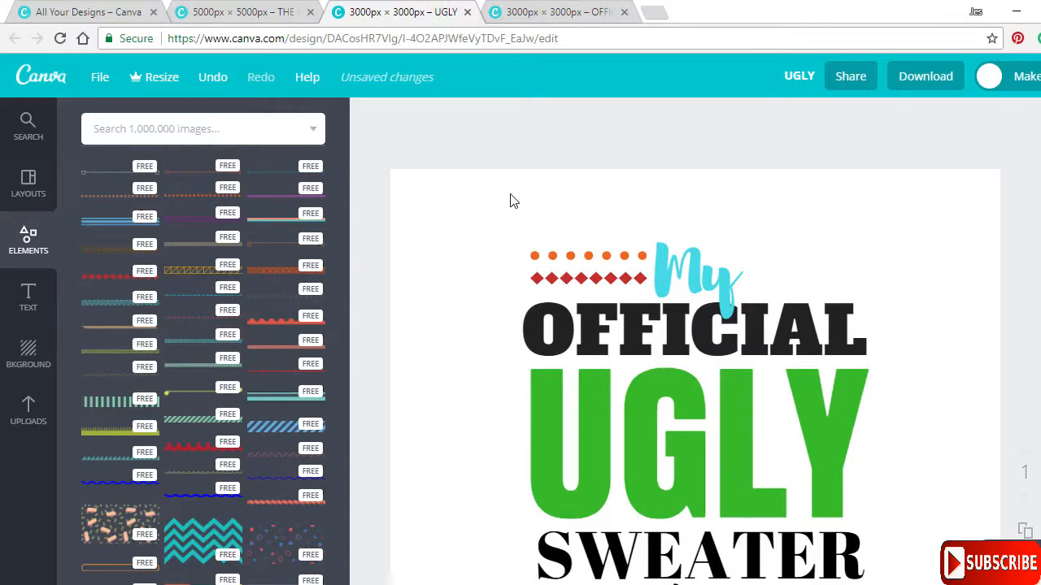
left_click_drag(510, 192, 573, 275)
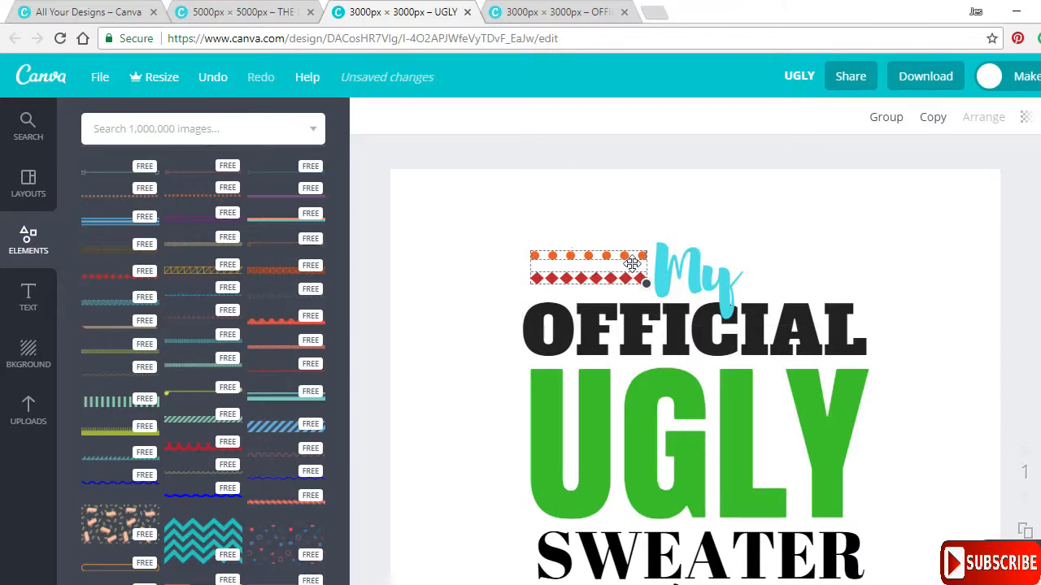
left_click(885, 118)
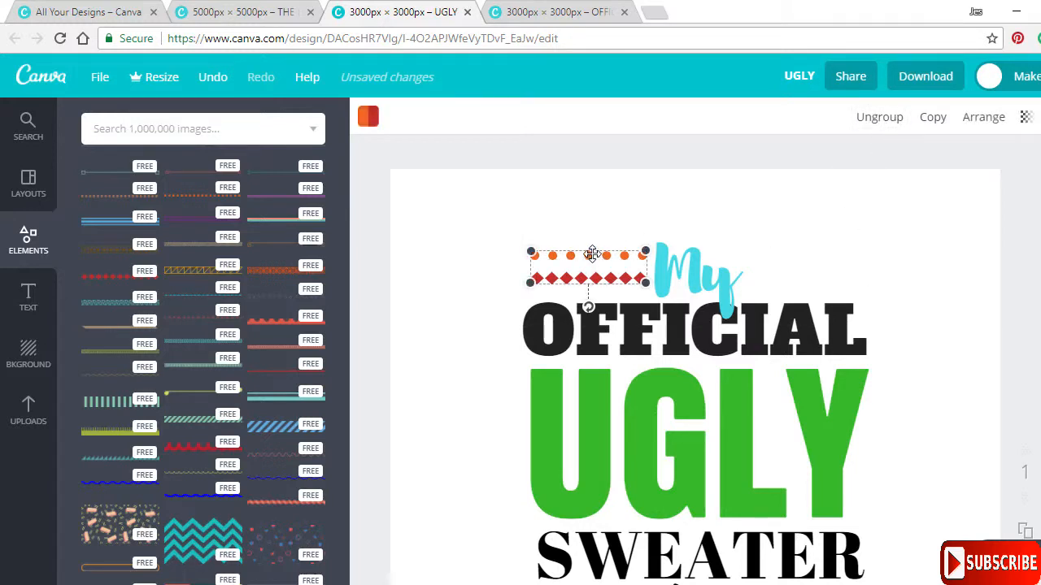
left_click(931, 120)
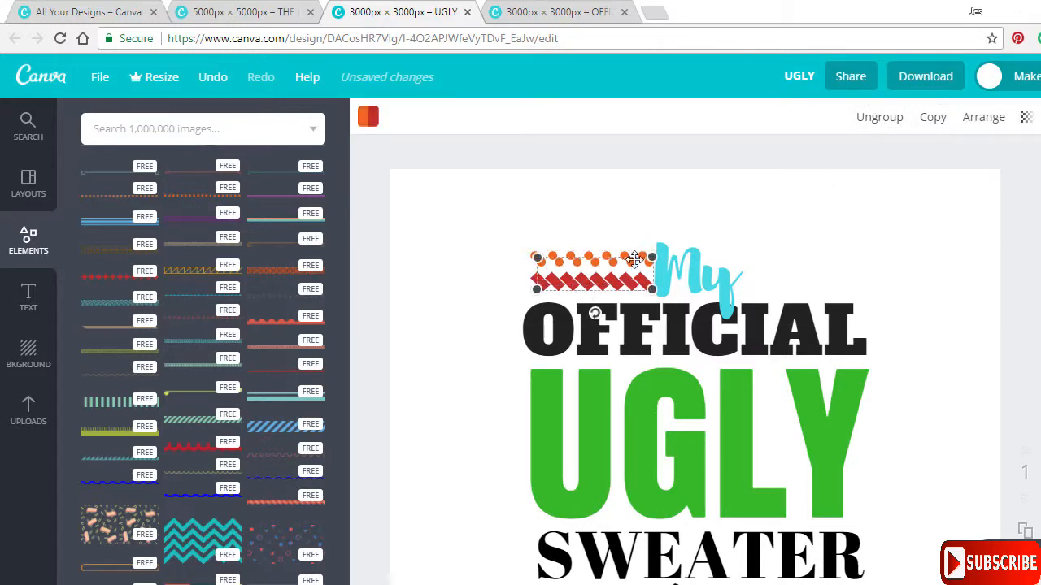
left_click_drag(628, 260, 840, 256)
left_click(679, 172)
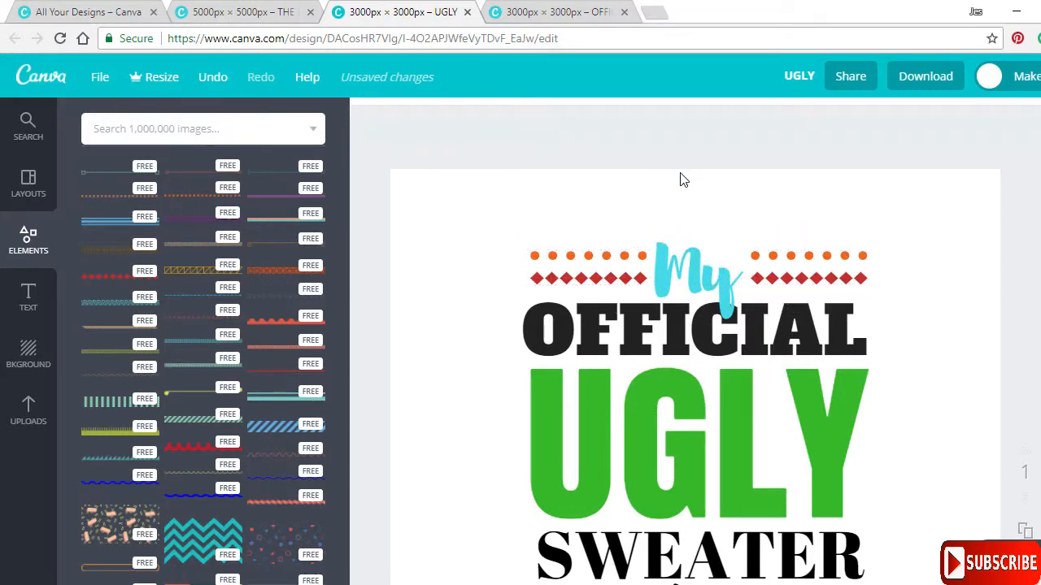
Nudge "My" to the right so it sits centred between the two groups of decorative lines
left_click(697, 260)
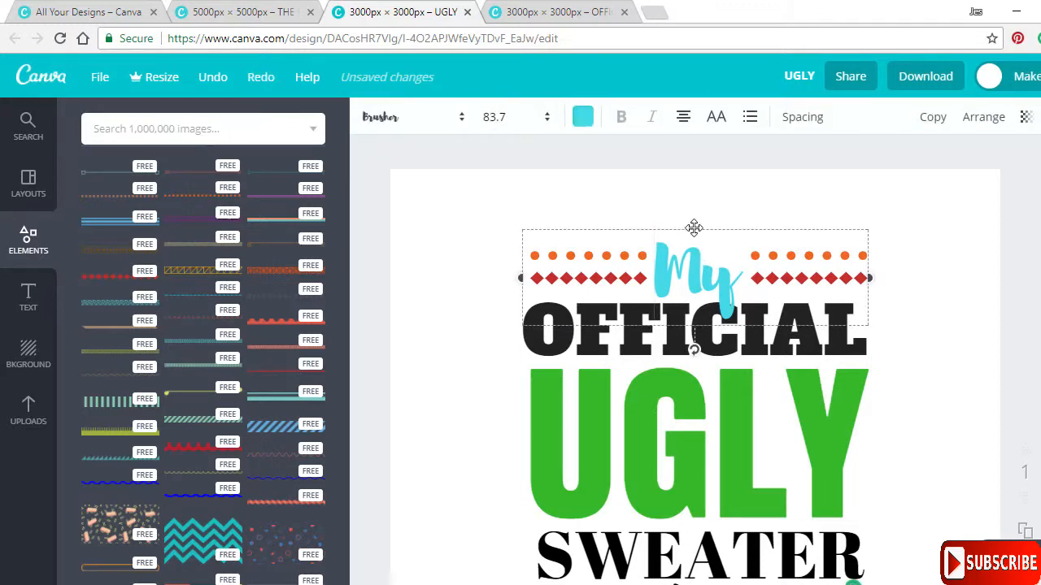
key("Right")
key("Right")
key("Right")
key("Right")
key("Right")
key("Right")
key("Right")
key("Right")
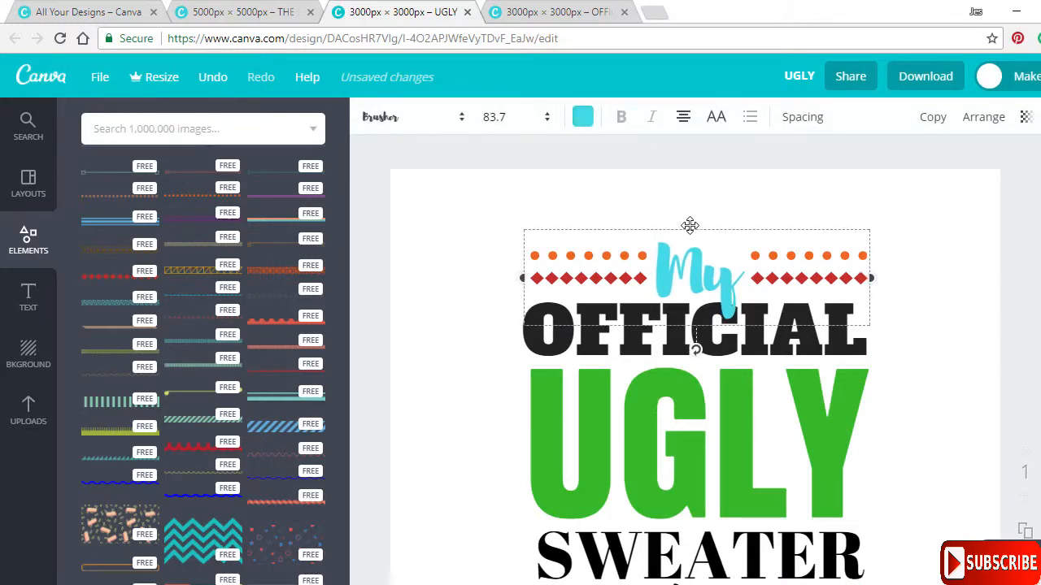
key("Left")
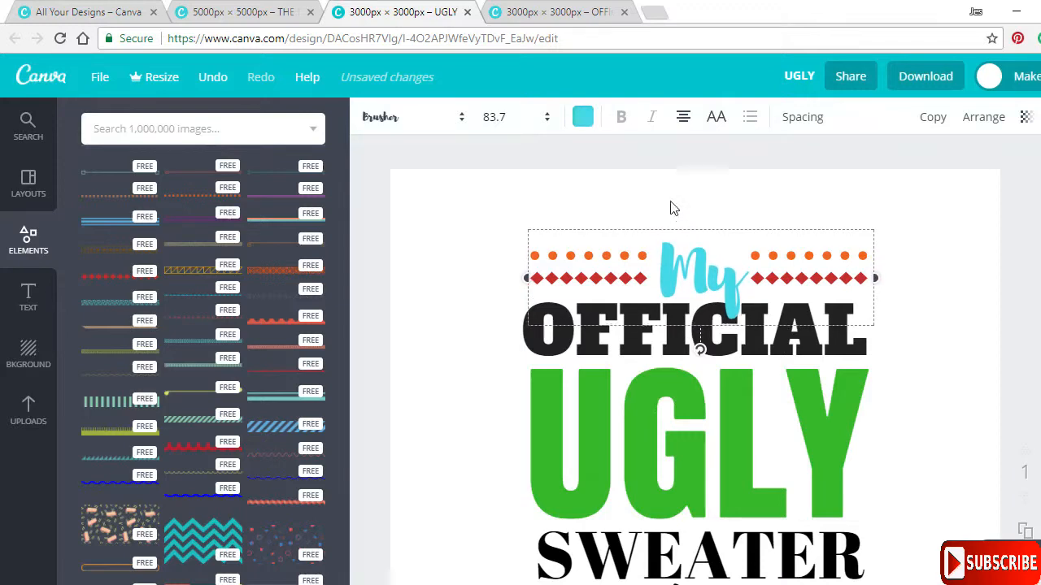
left_click(671, 209)
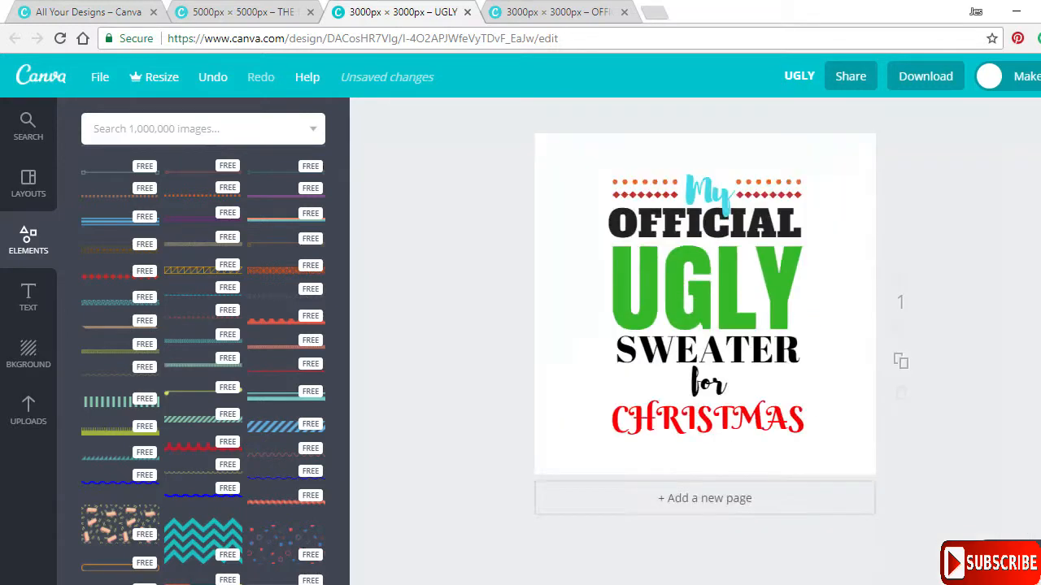
Move OFFICIAL slightly down toward UGLY, and SWEATER slightly down away from UGLY
left_click_drag(723, 232, 722, 234)
left_click(707, 366)
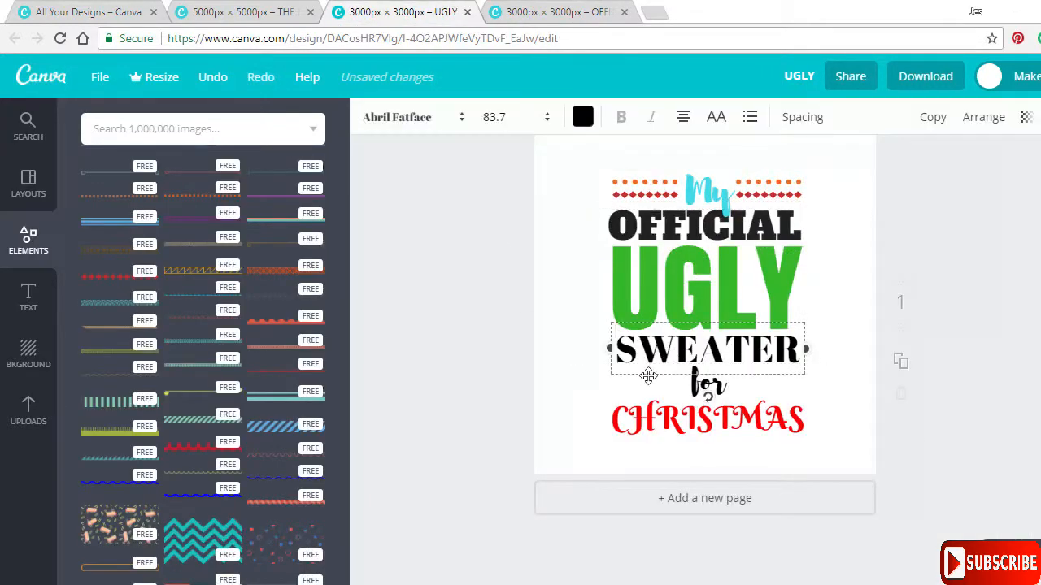
left_click_drag(648, 375, 650, 379)
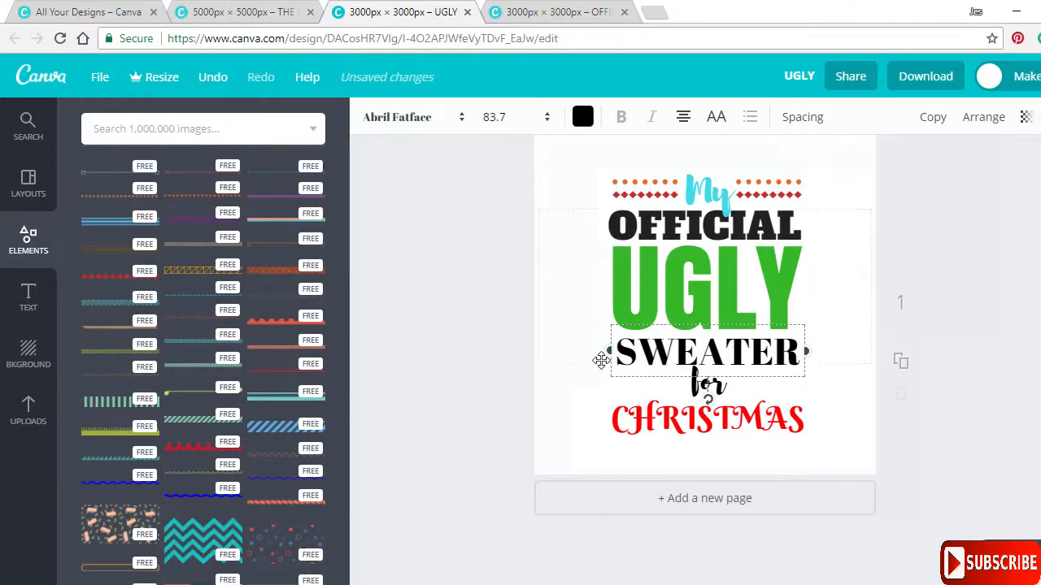
key("ctrl+z")
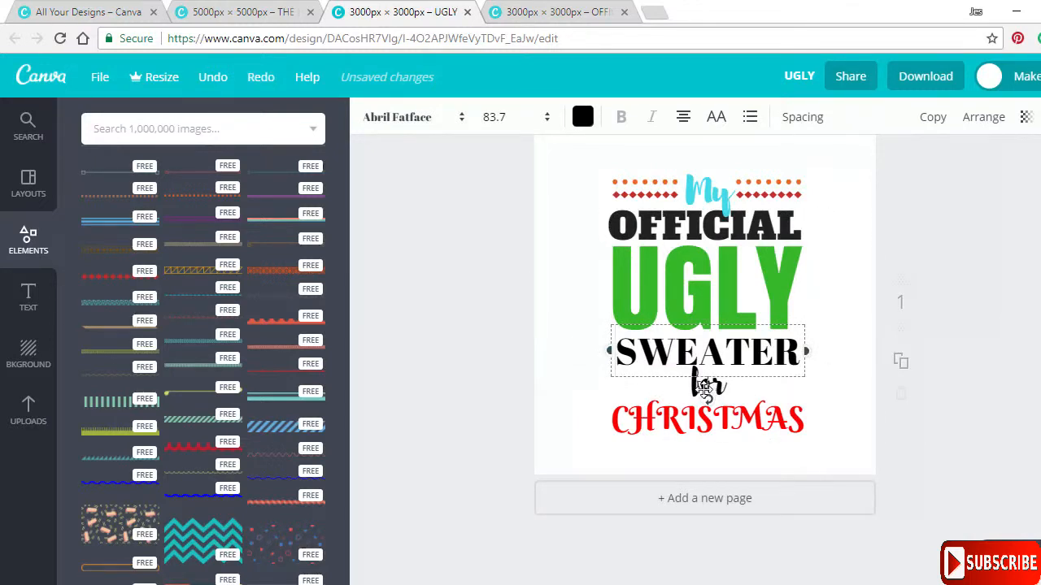
key("ctrl+y")
left_click(569, 392)
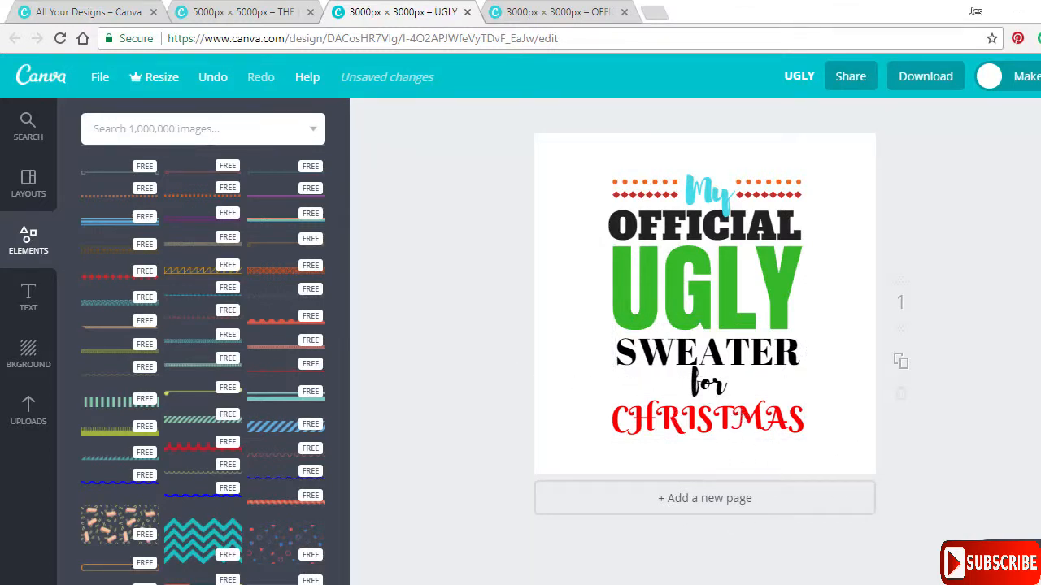
Nudge "for" down to clear SWEATER, keeping it between SWEATER and CHRISTMAS
key("ctrl+plus")
left_click(689, 451)
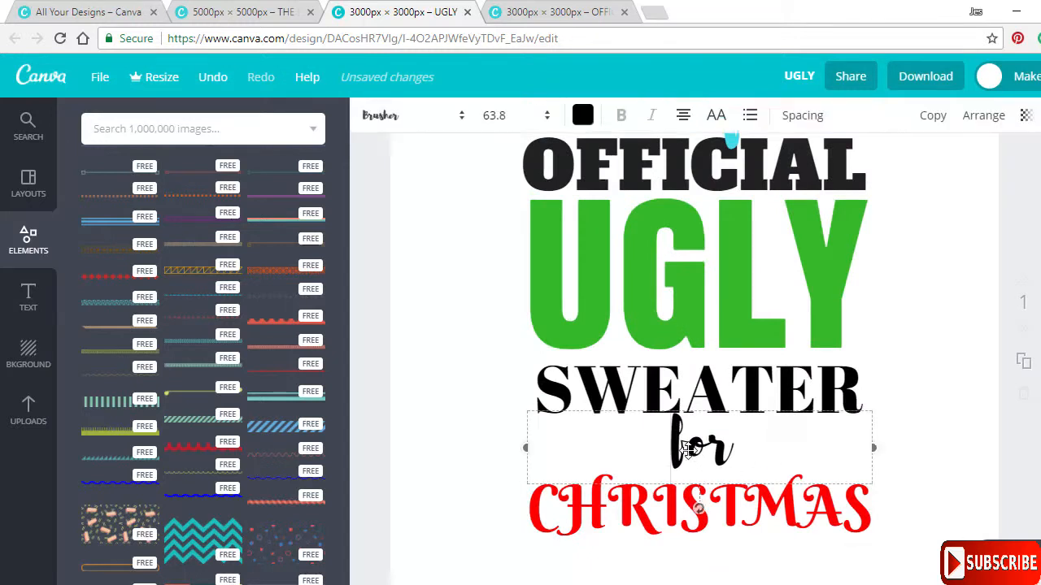
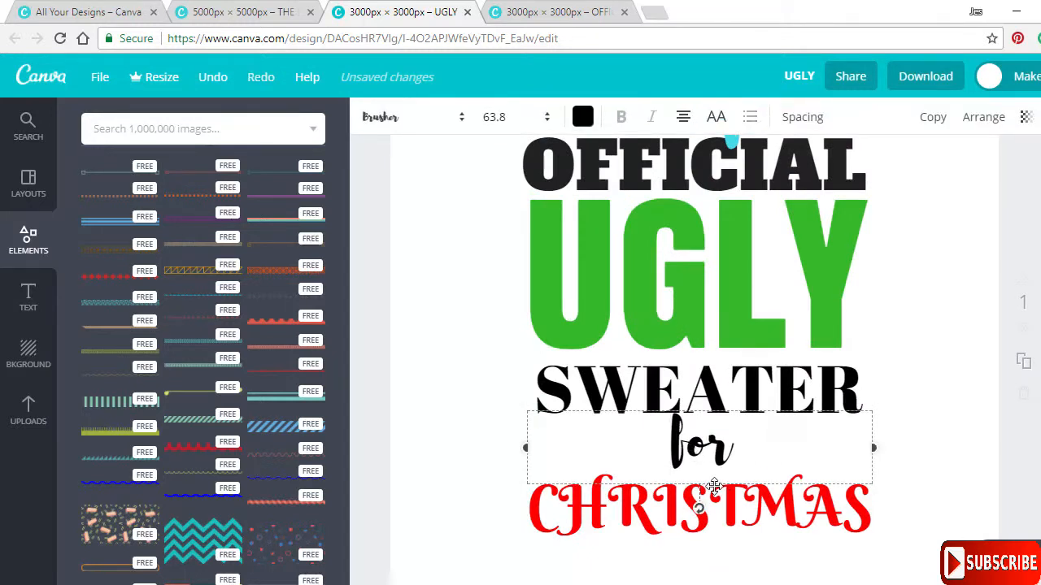
key("Down")
key("Down")
key("Down")
key("Down")
key("Down")
key("Down")
key("Down")
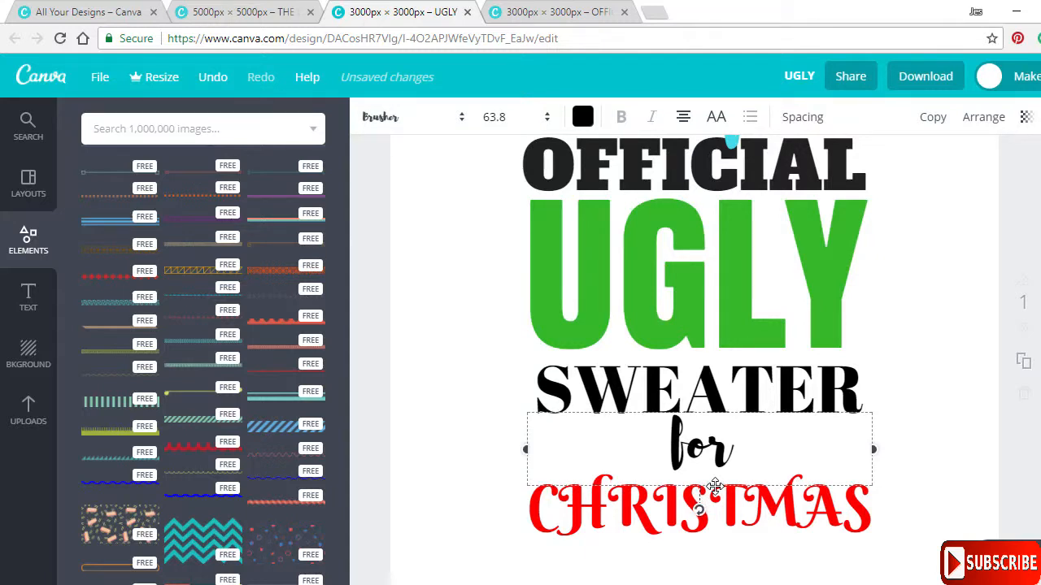
key("Down")
key("Down")
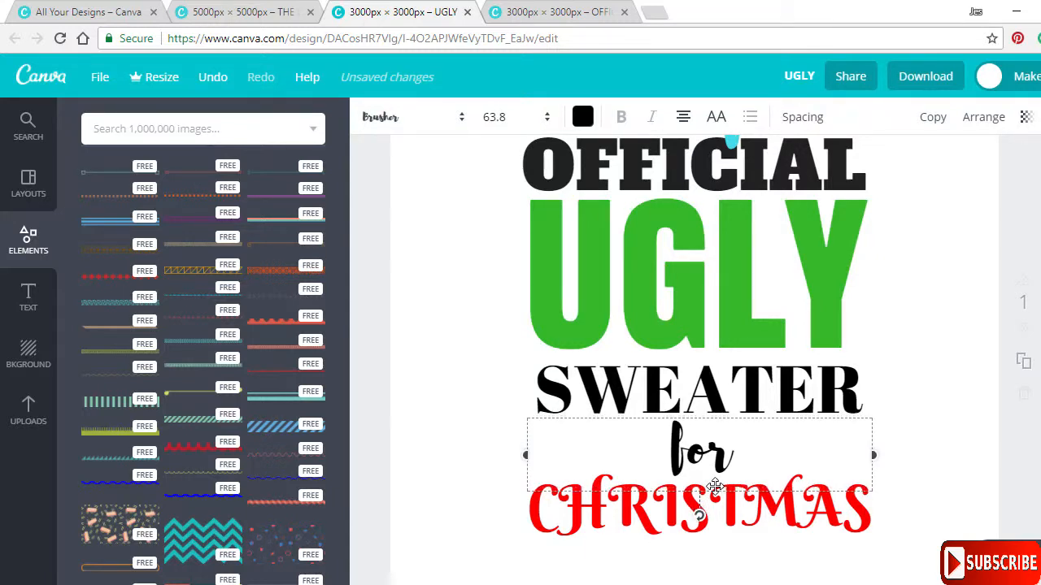
key("Down")
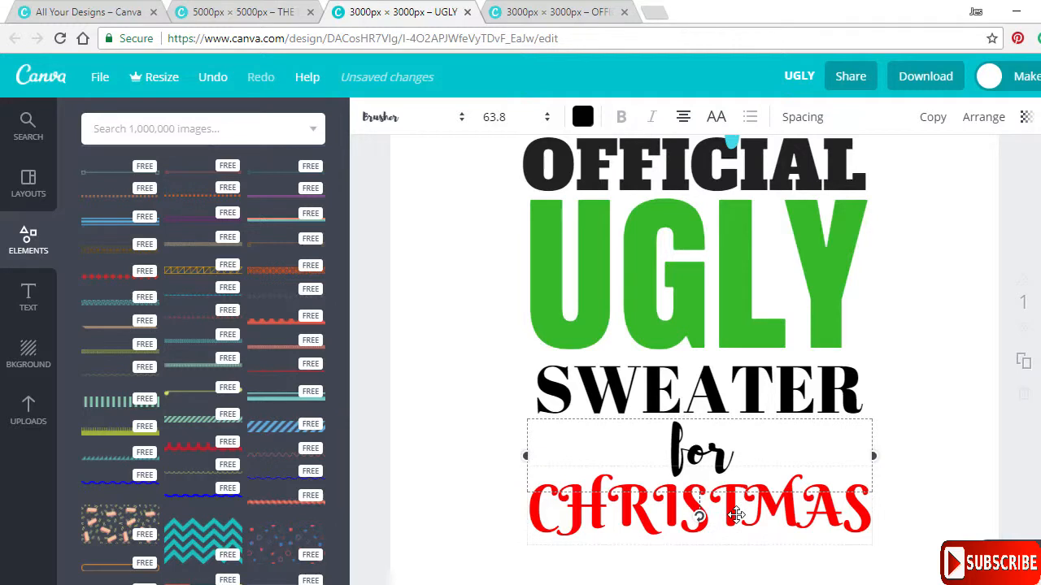
key("ctrl+minus")
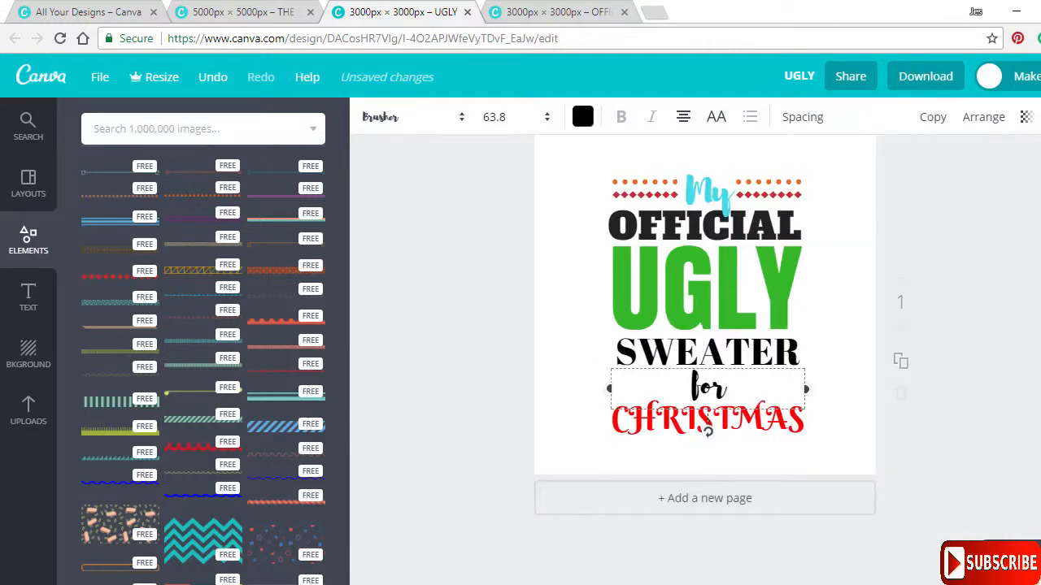
left_click(1001, 403)
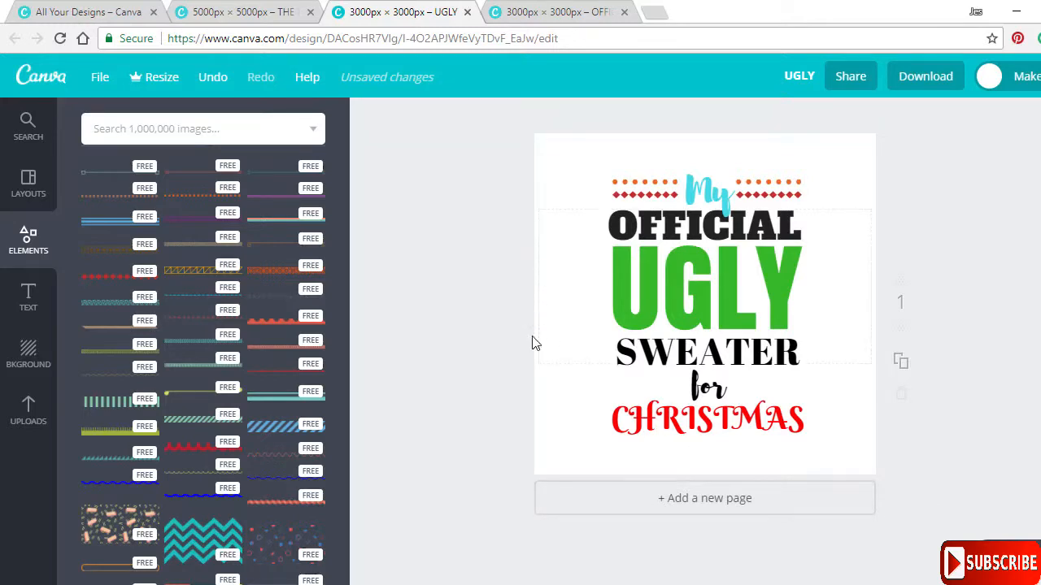
After checking the side borders in the finished OFFICIAL design, add the coral chevron line to the UGLY design and rotate it vertical with chevrons pointing up
left_click(549, 12)
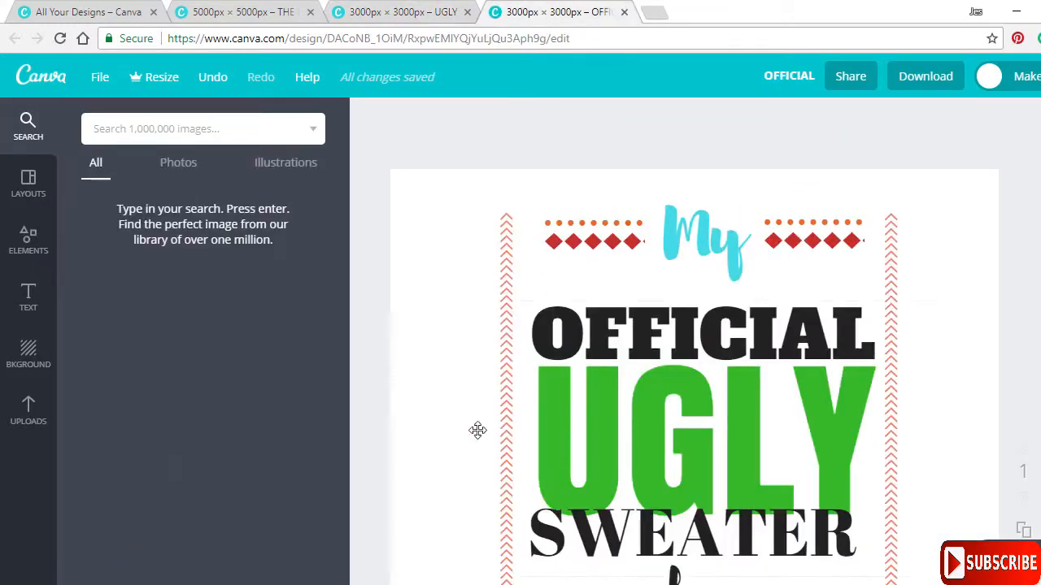
scroll(411, 246, "down", 4)
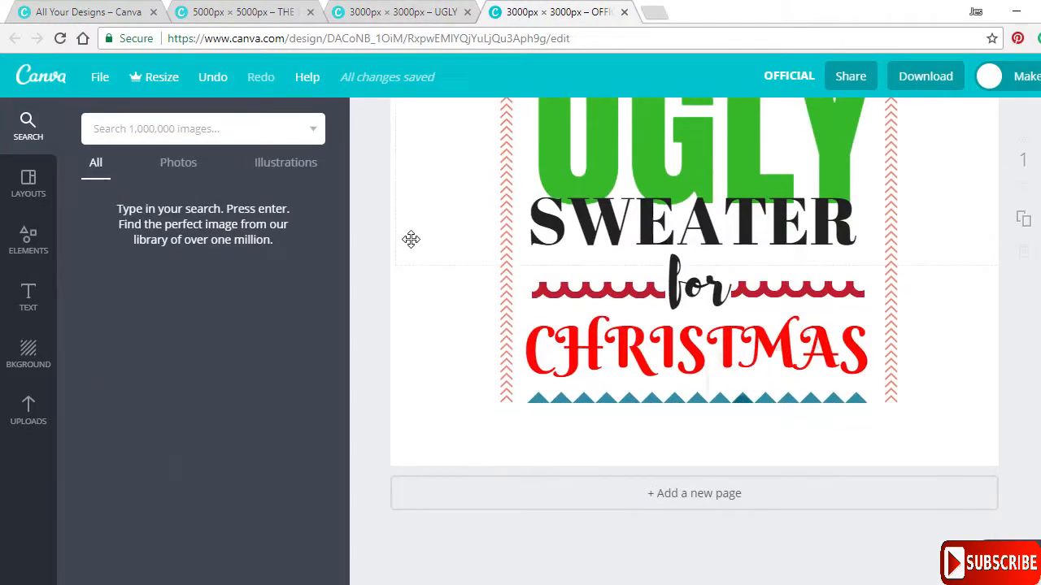
scroll(411, 238, "up", 3)
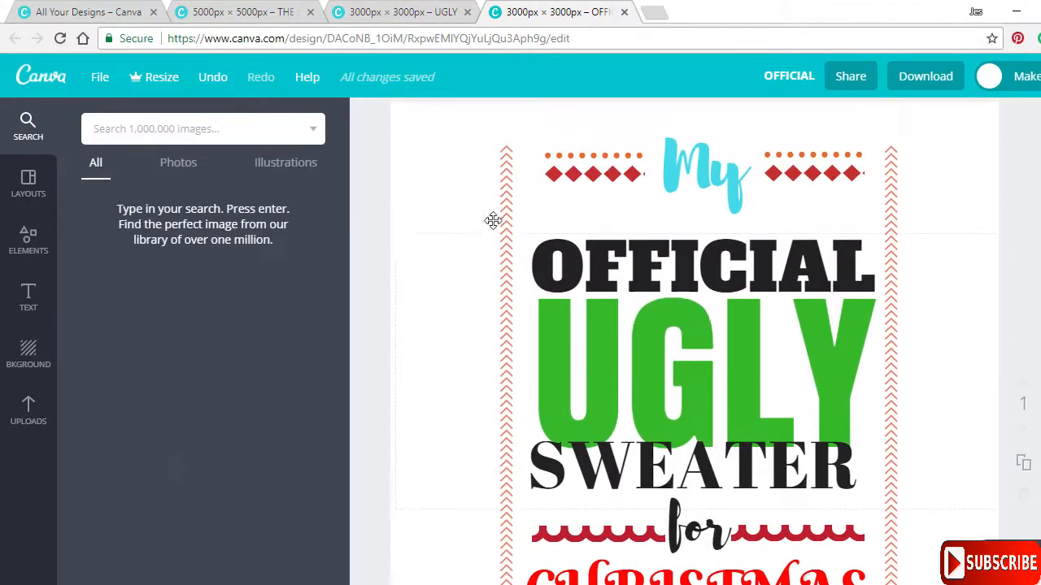
left_click(346, 10)
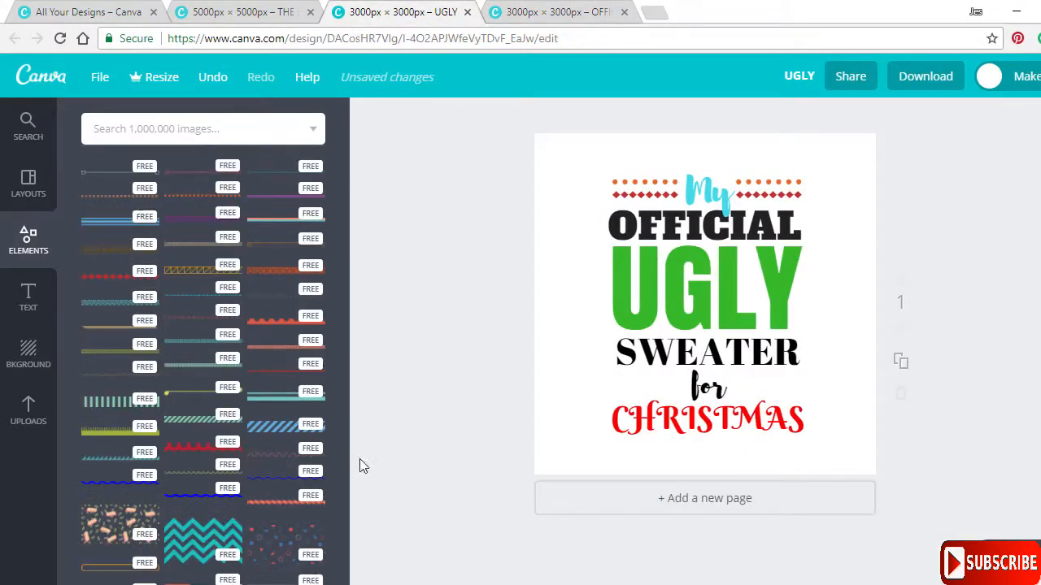
left_click_drag(343, 253, 355, 351)
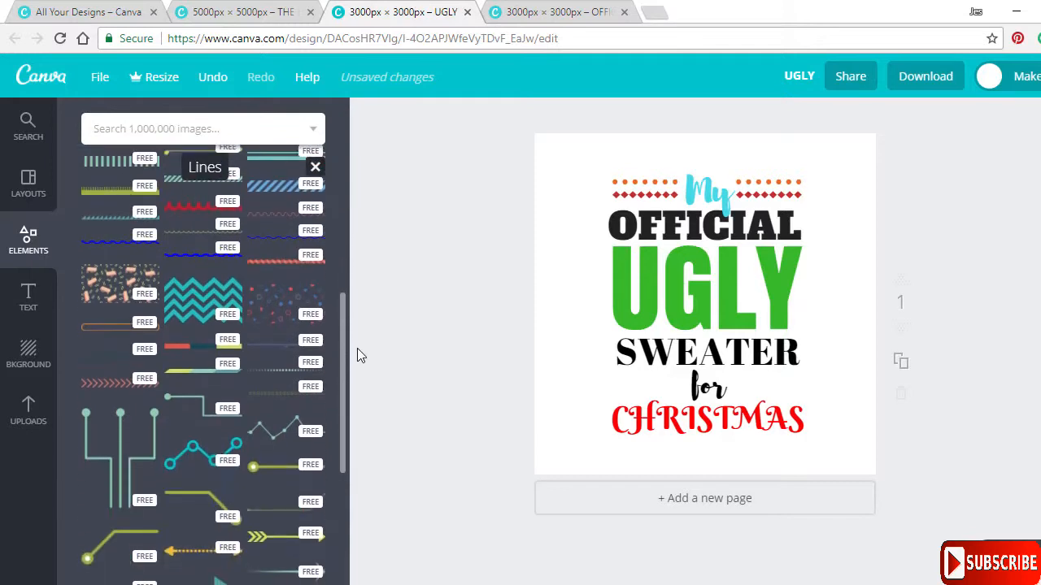
left_click(121, 387)
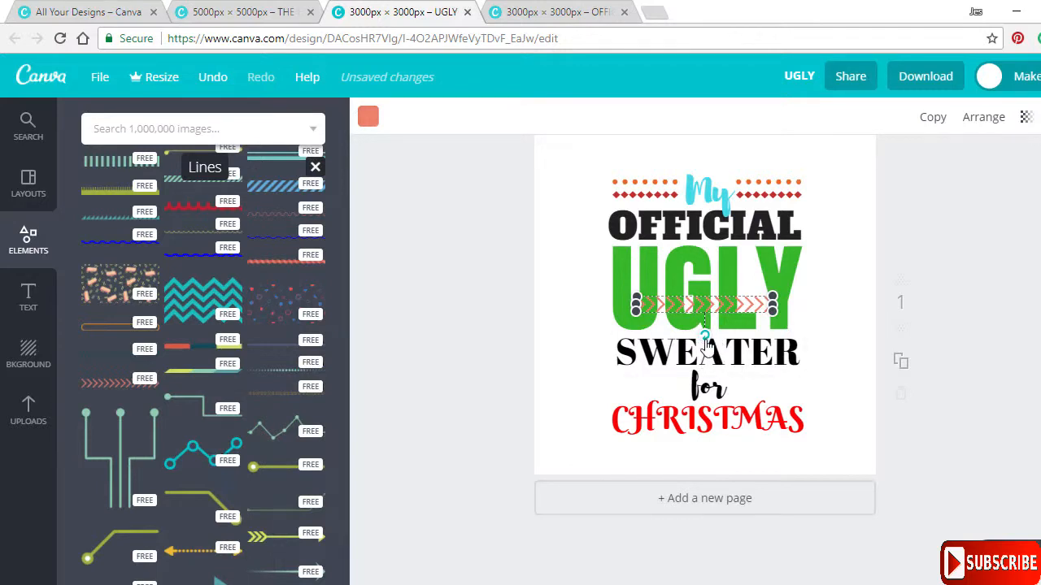
left_click_drag(705, 341, 729, 305)
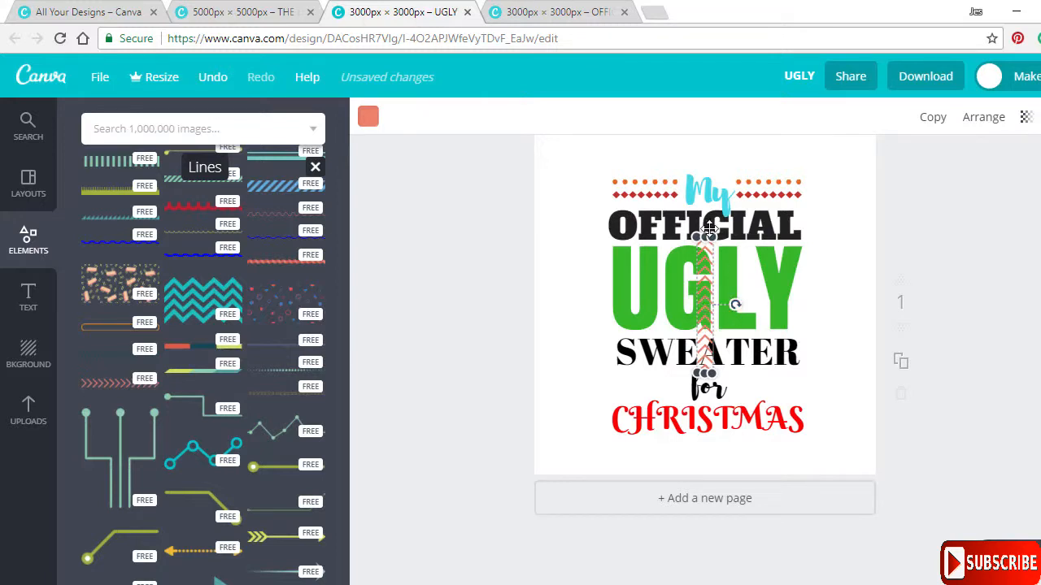
Place the vertical chevron line to the left of the text and stretch it to span from "My" down to CHRISTMAS
left_click_drag(704, 236, 577, 203)
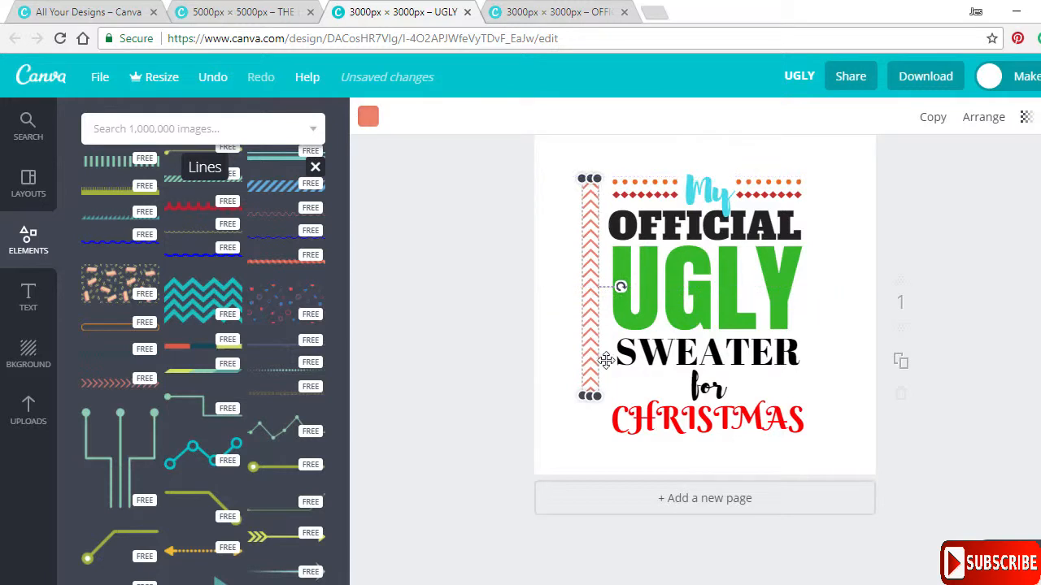
left_click_drag(592, 396, 596, 393)
left_click(467, 285)
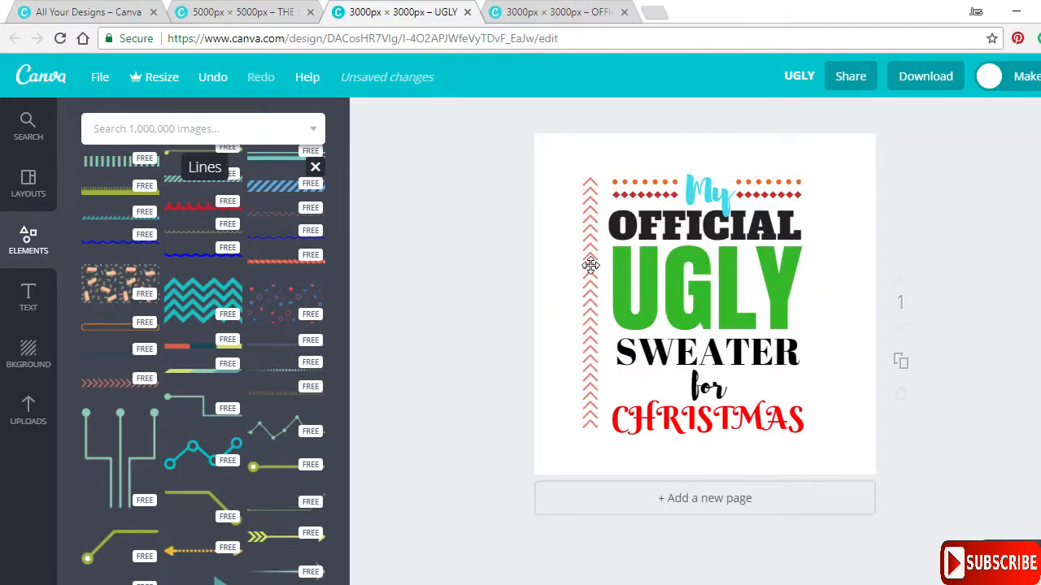
left_click_drag(587, 278, 585, 268)
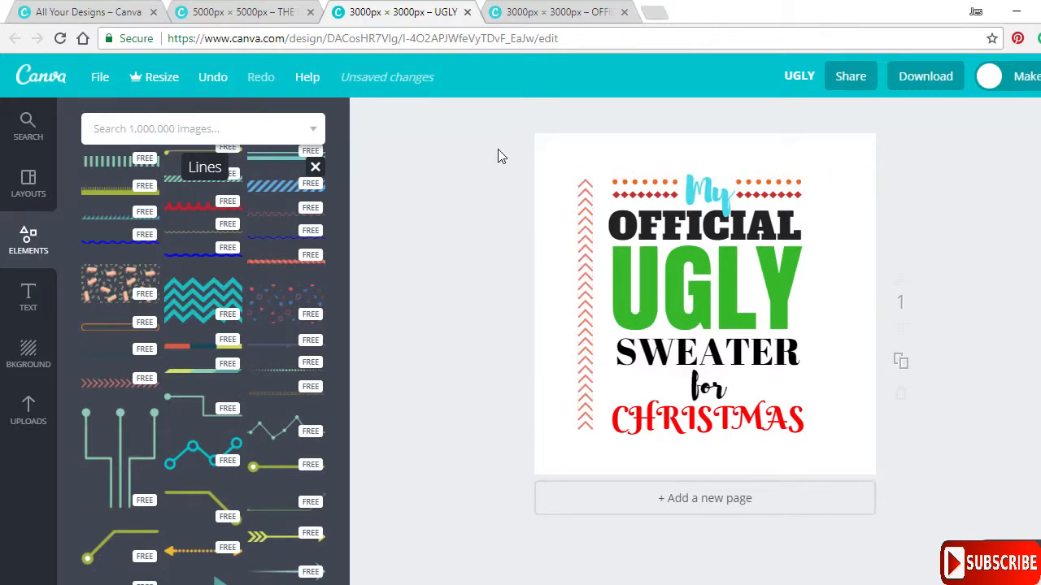
Compare the chevron border with the finished OFFICIAL design, and make the line in the UGLY design thinner and slightly longer
left_click(535, 10)
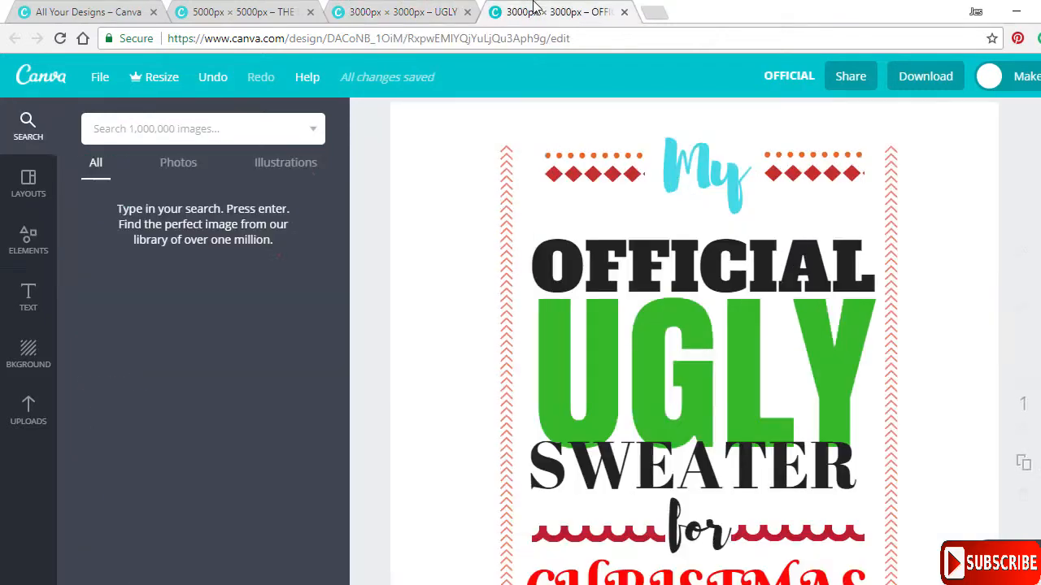
left_click(452, 10)
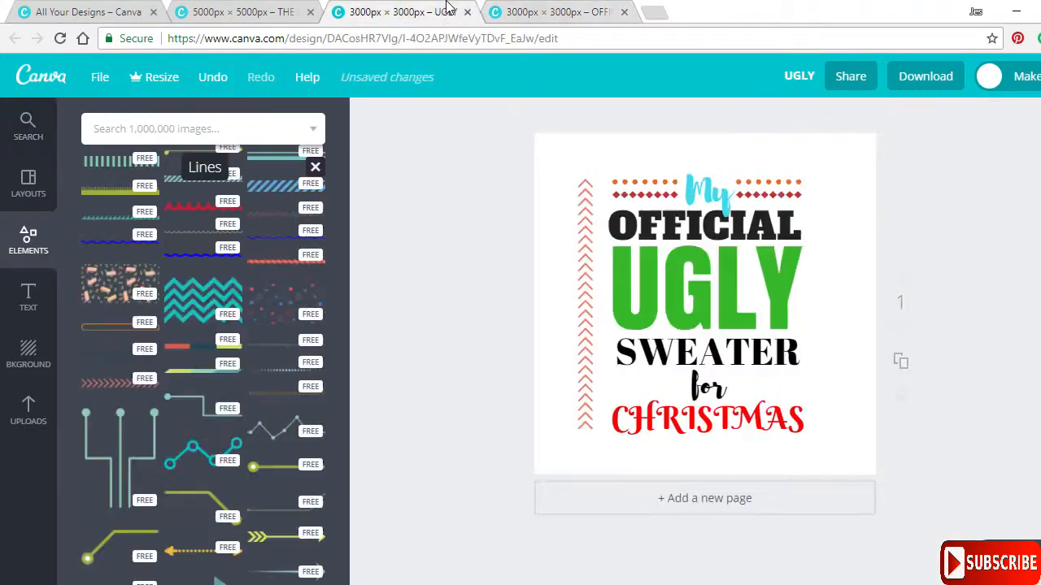
left_click(586, 285)
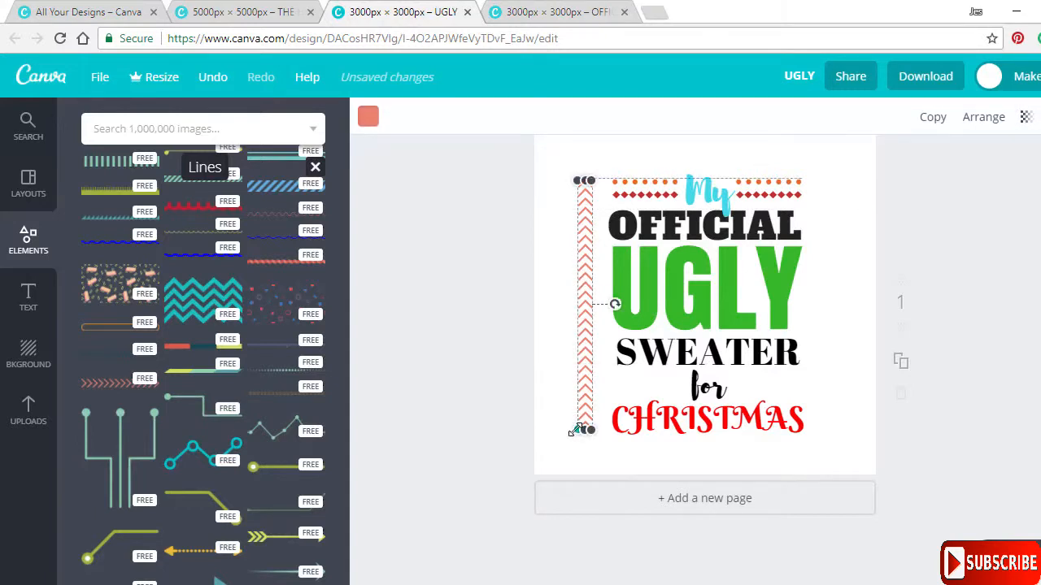
left_click_drag(582, 428, 623, 436)
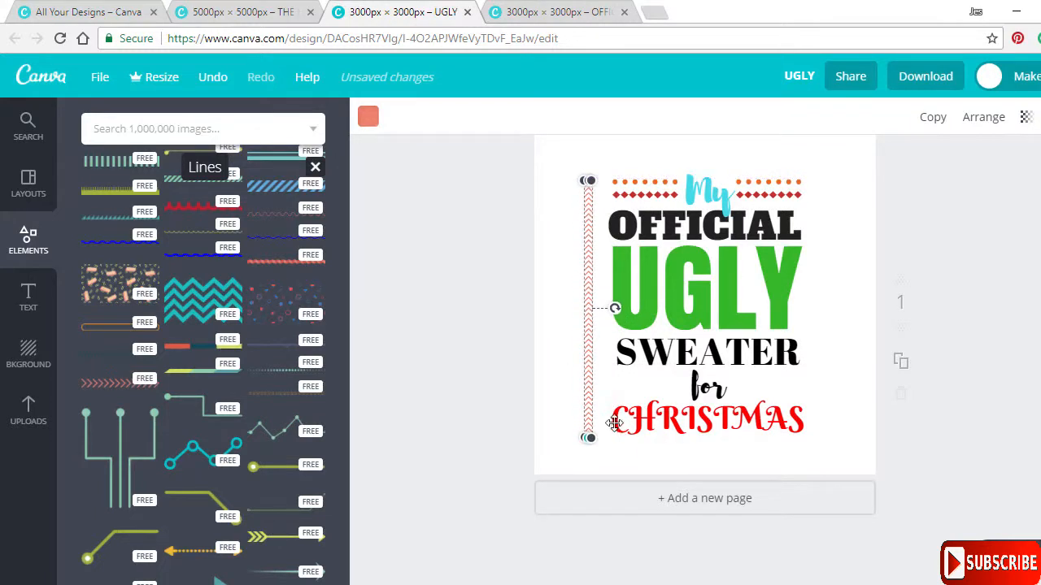
left_click(479, 250)
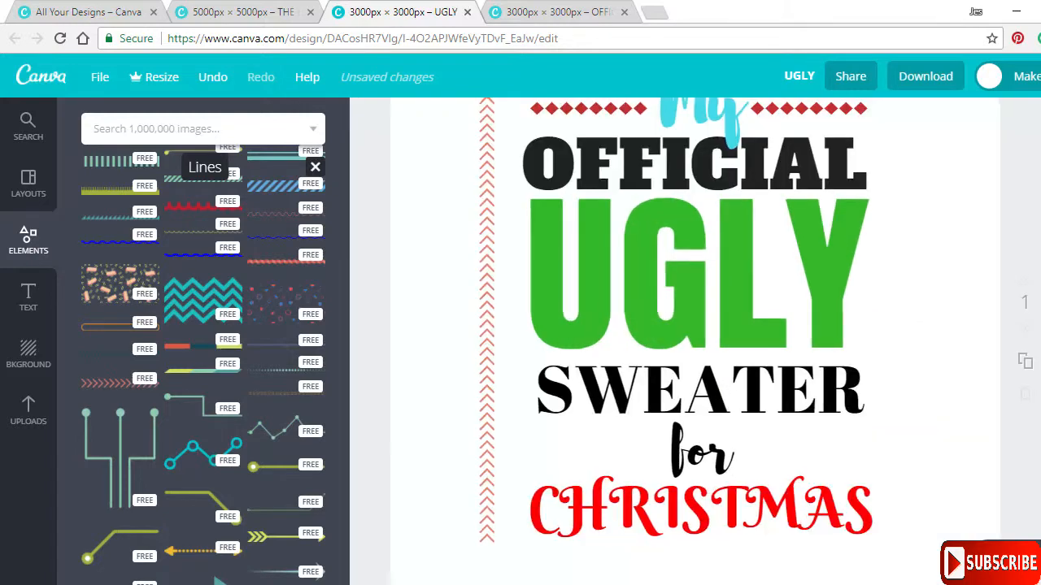
Extend the upper end of the vertical chevron line slightly above the orange dotted line
scroll(587, 402, "up", 3)
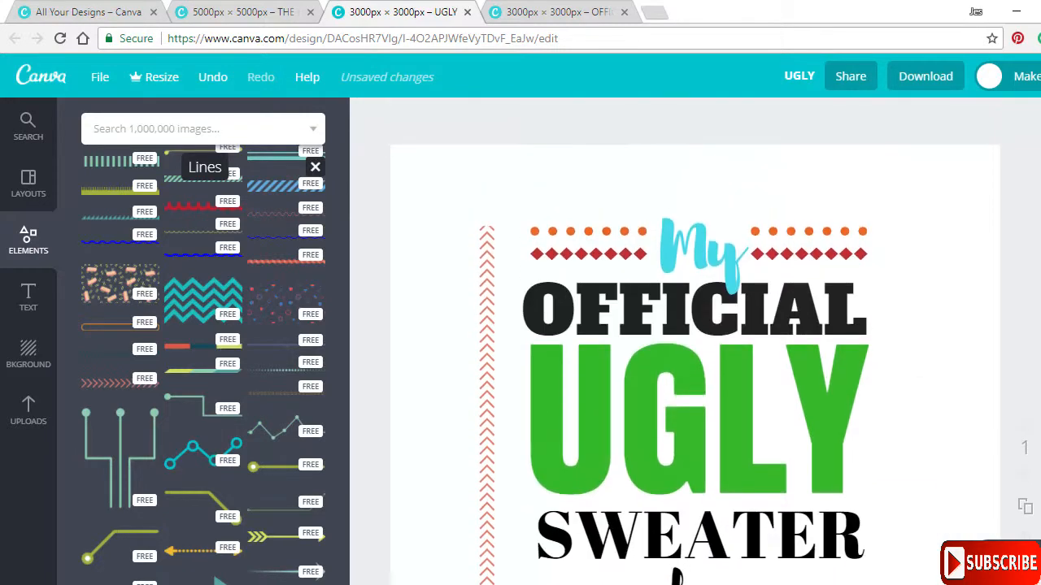
left_click(487, 253)
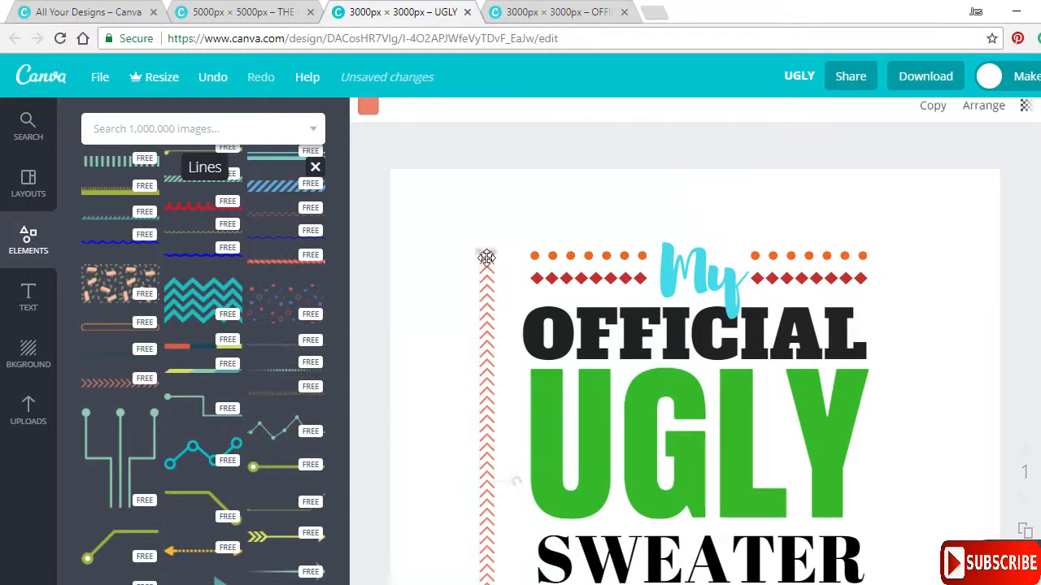
left_click_drag(485, 251, 485, 241)
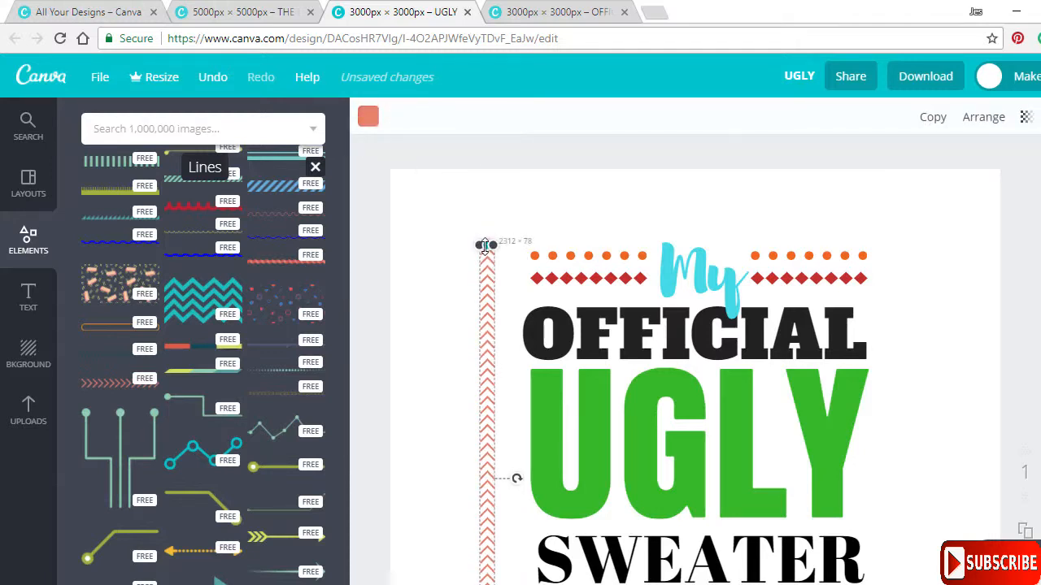
left_click(478, 206)
left_click(492, 263)
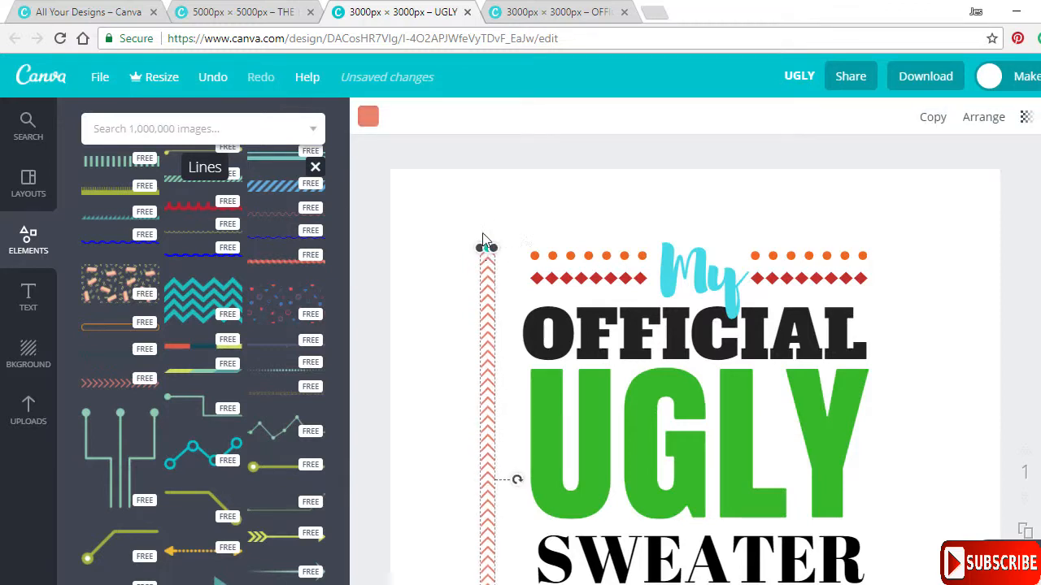
left_click(481, 220)
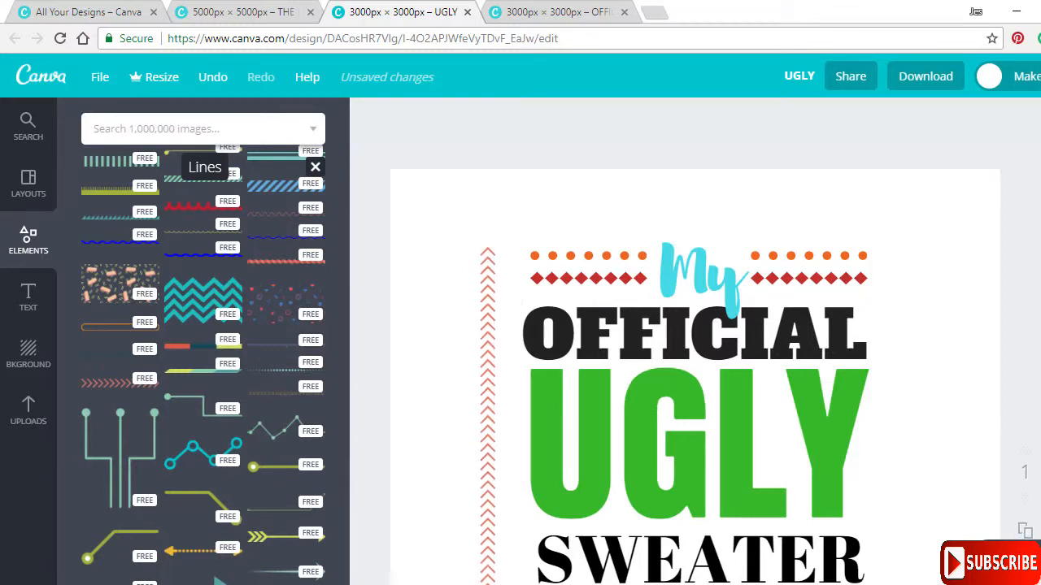
key("ctrl+minus")
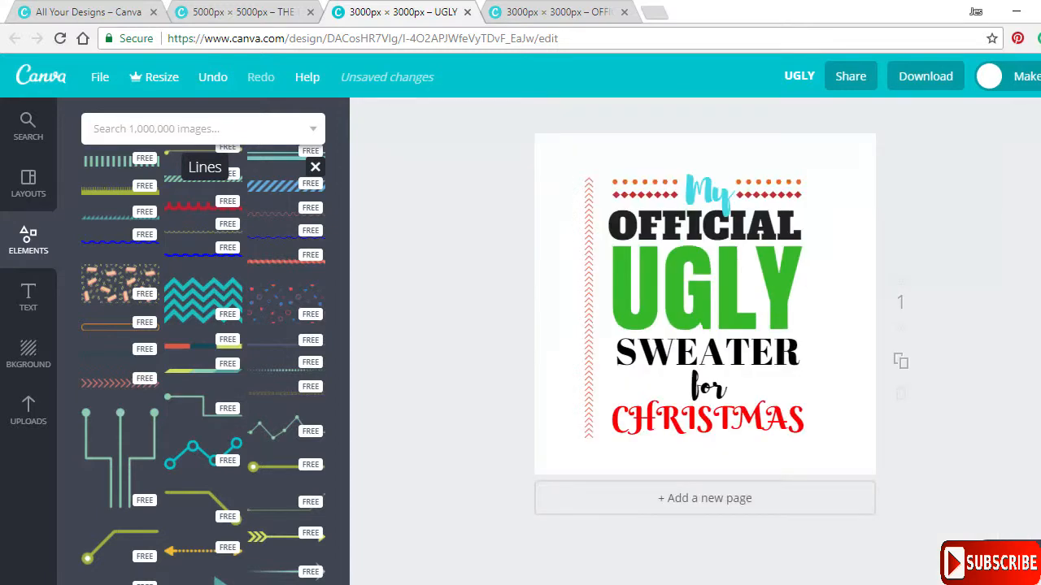
Shorten the vertical chevron line from its lower end so it stops near the bottom of CHRISTMAS
left_click(587, 410)
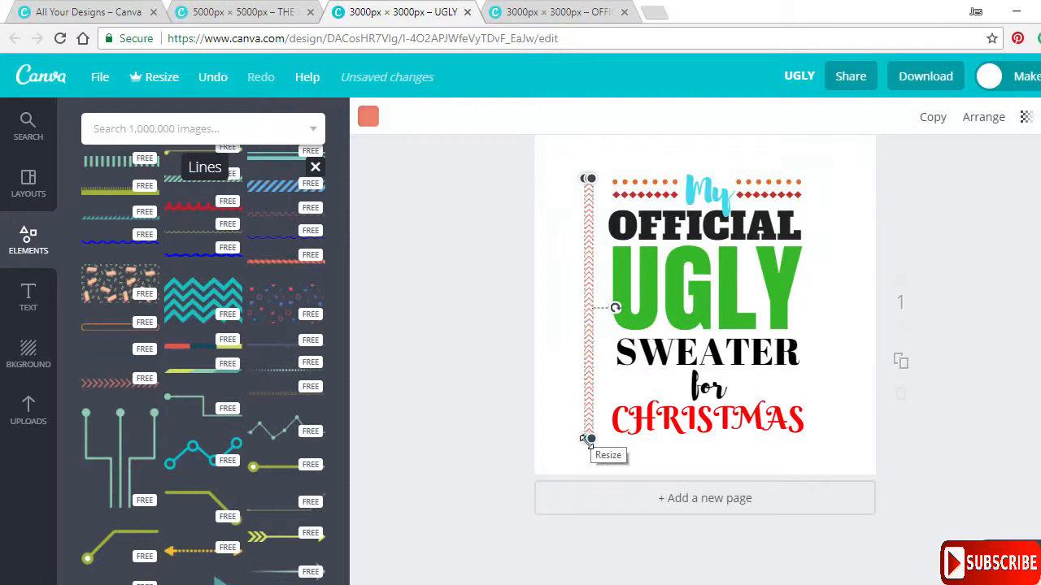
left_click_drag(584, 439, 587, 431)
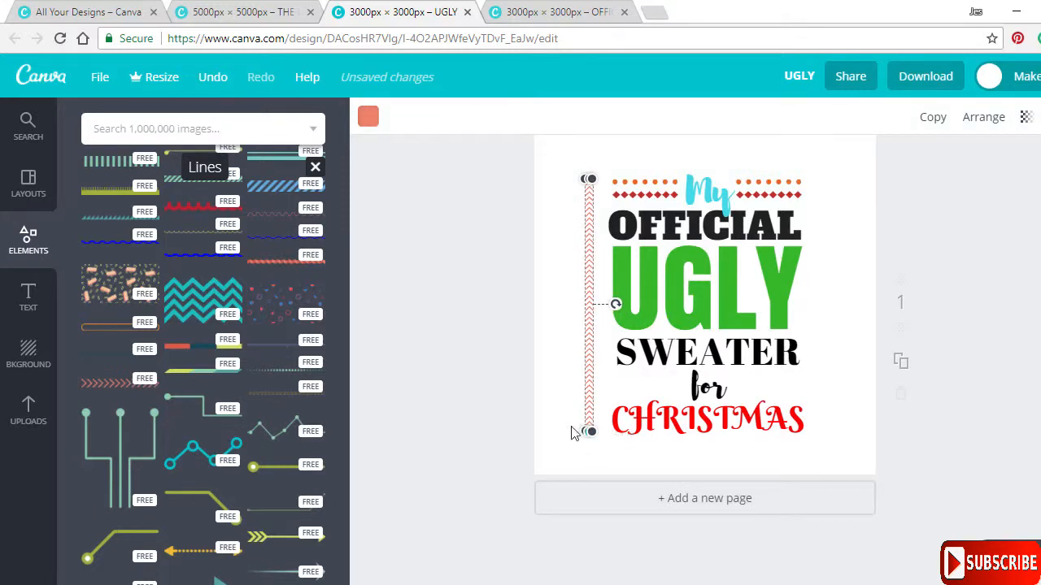
left_click(487, 364)
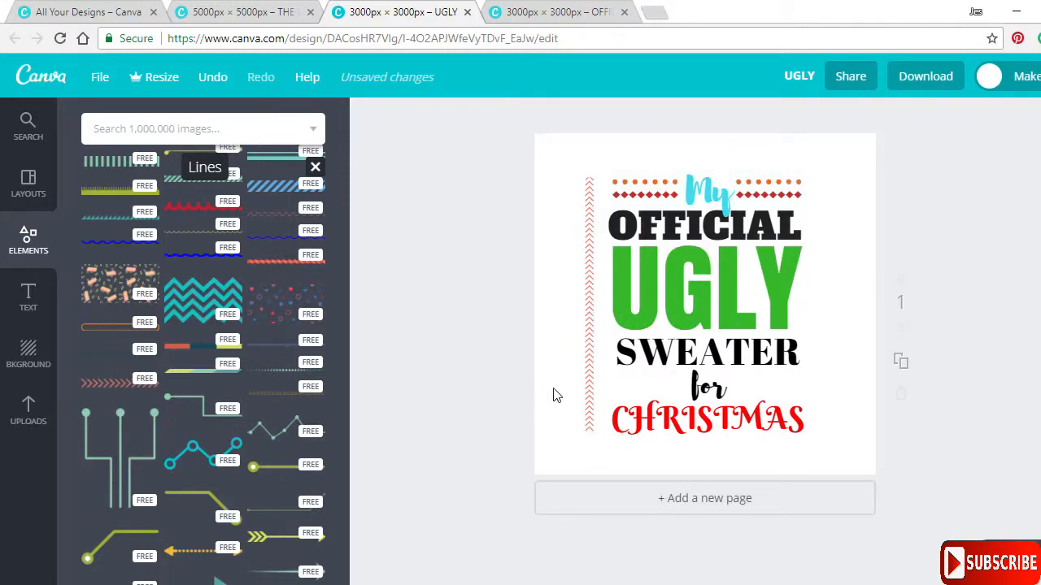
Nudge the vertical chevron line slightly down beside the text, and undo the last change
left_click(591, 366)
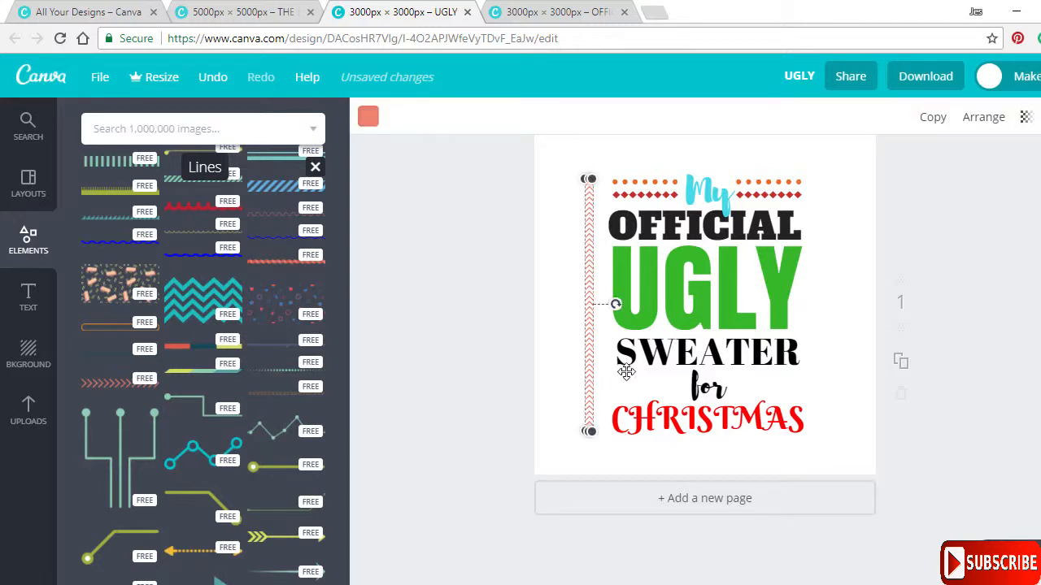
key("Down")
key("Down")
key("Down")
left_click(553, 336)
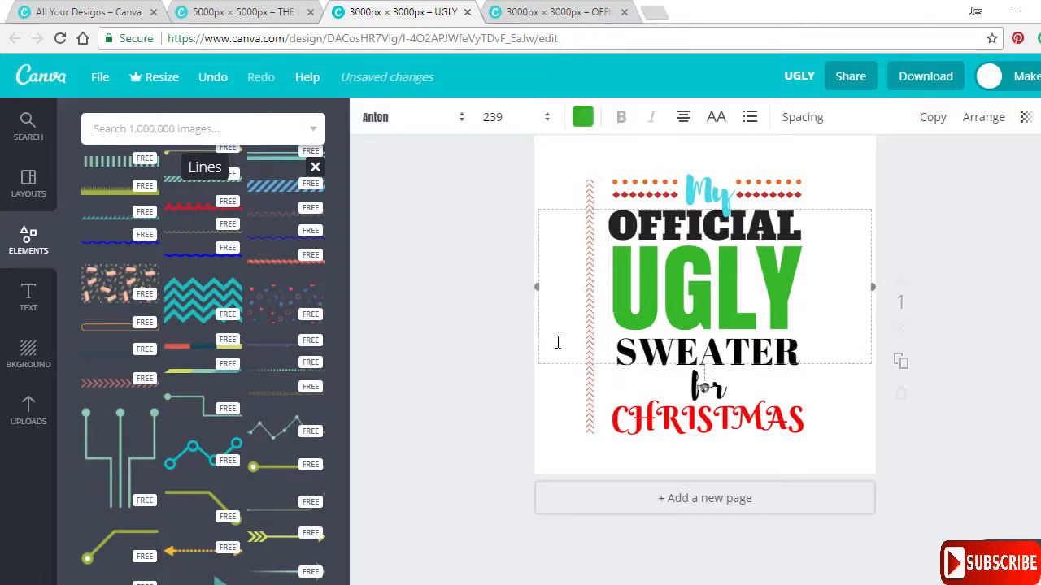
key("ctrl+z")
Lower the upper end of the vertical chevron line to about the orange dotted line's height, making it about 2208 px long
scroll(704, 387, "up", 2)
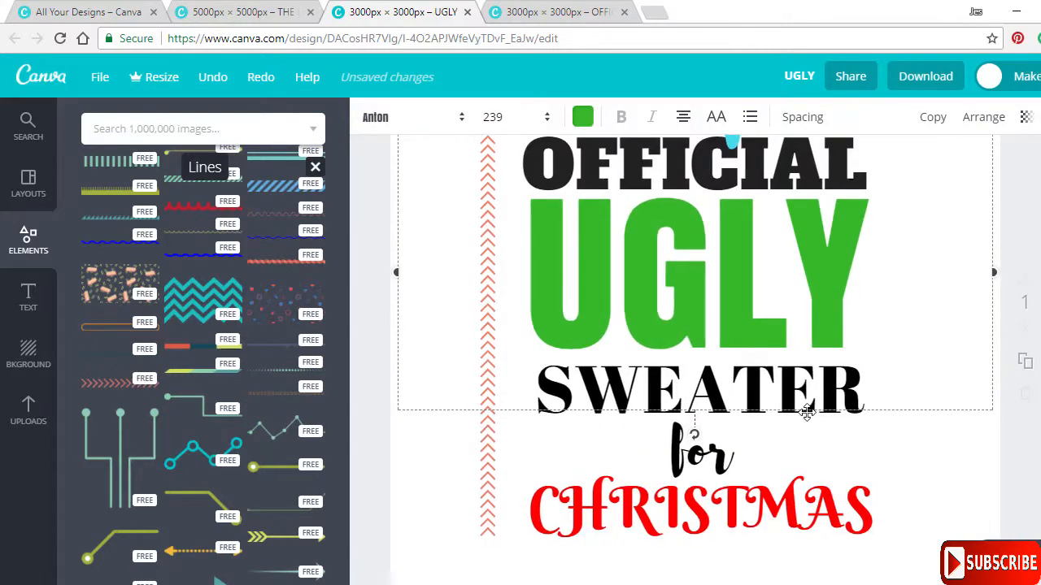
scroll(806, 412, "up", 3)
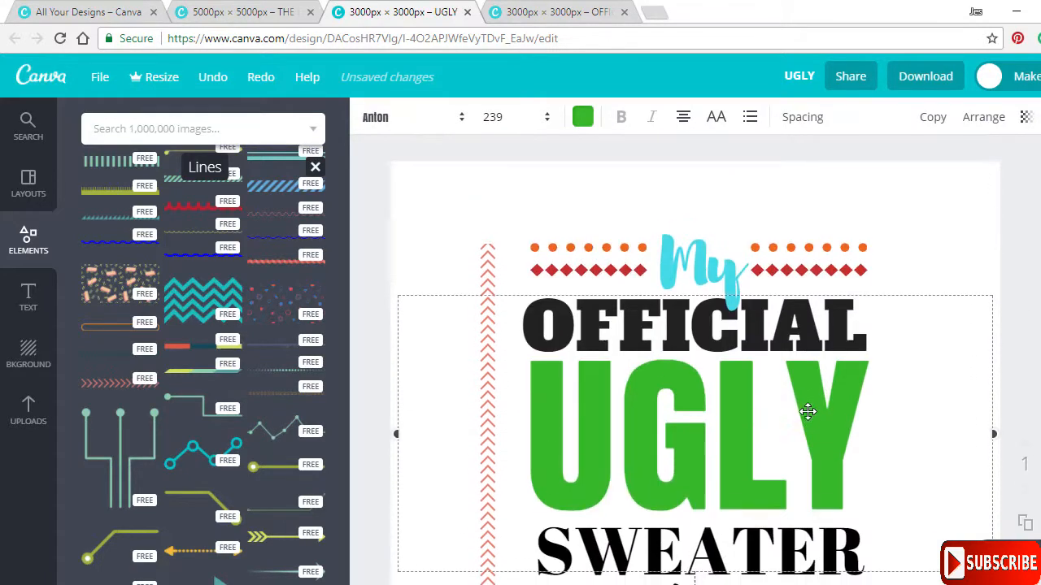
left_click(486, 258)
left_click_drag(486, 254, 486, 256)
left_click(460, 214)
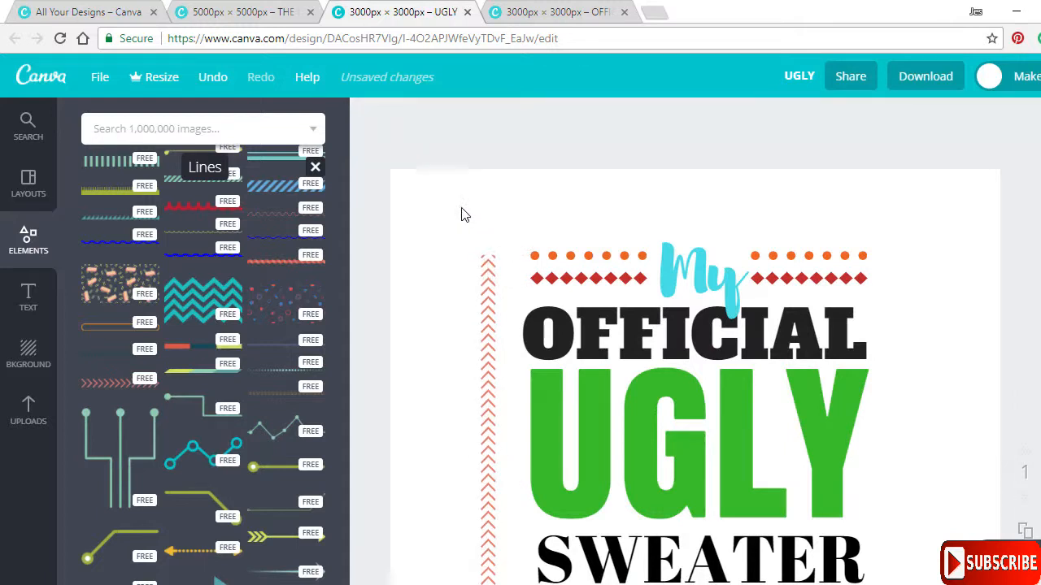
left_click(487, 259)
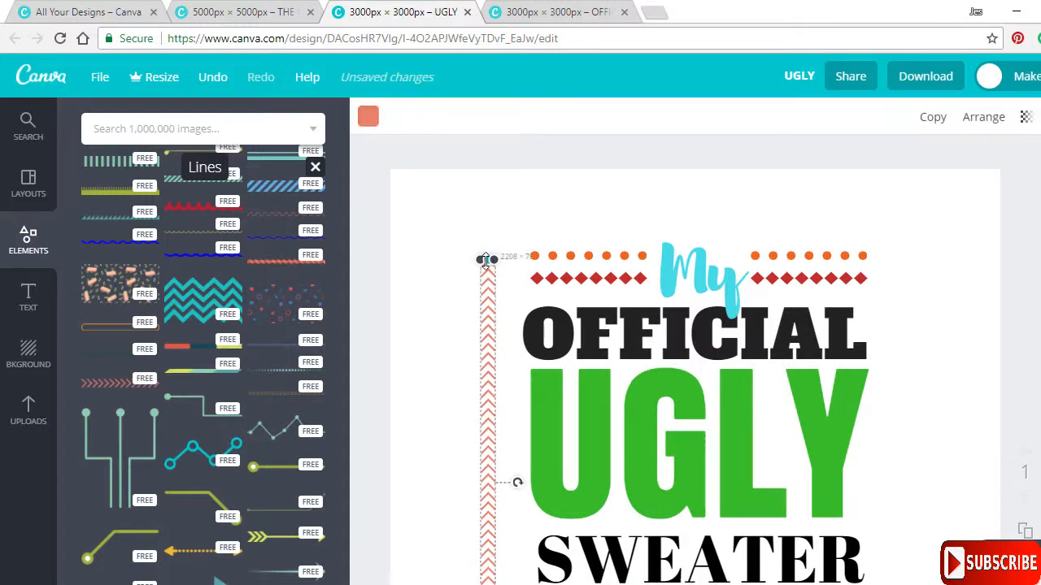
left_click(464, 218)
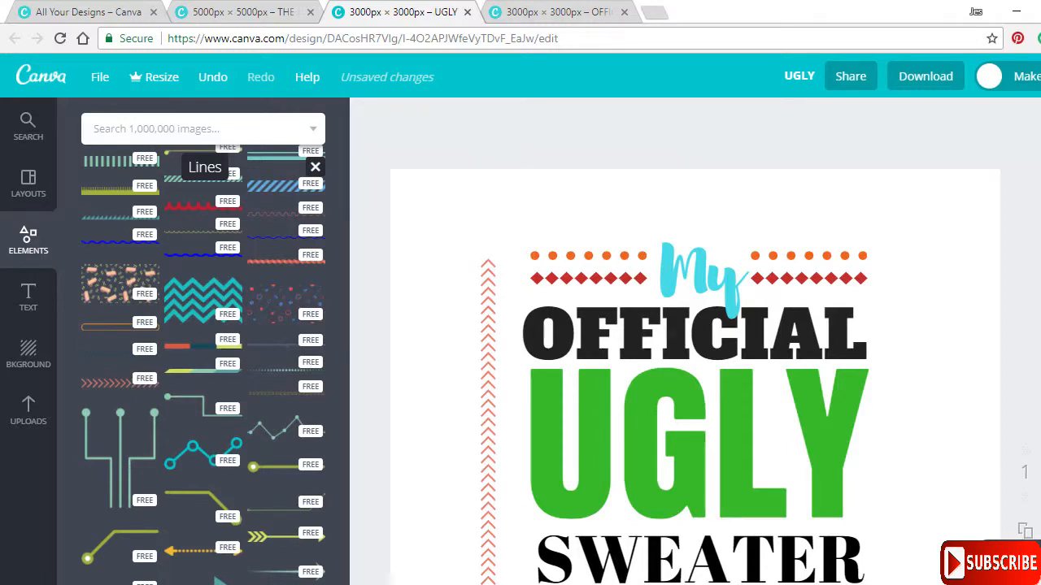
scroll(695, 342, "down", 2)
key("ctrl+minus")
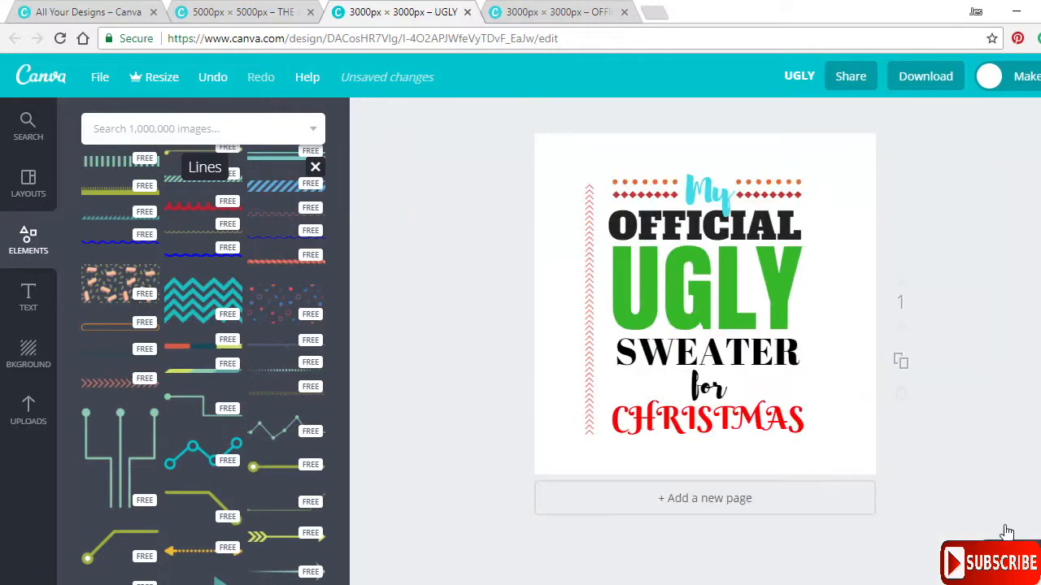
Duplicate the vertical chevron line and place the copy to the right of the text, aligned in height with the original
left_click(591, 278)
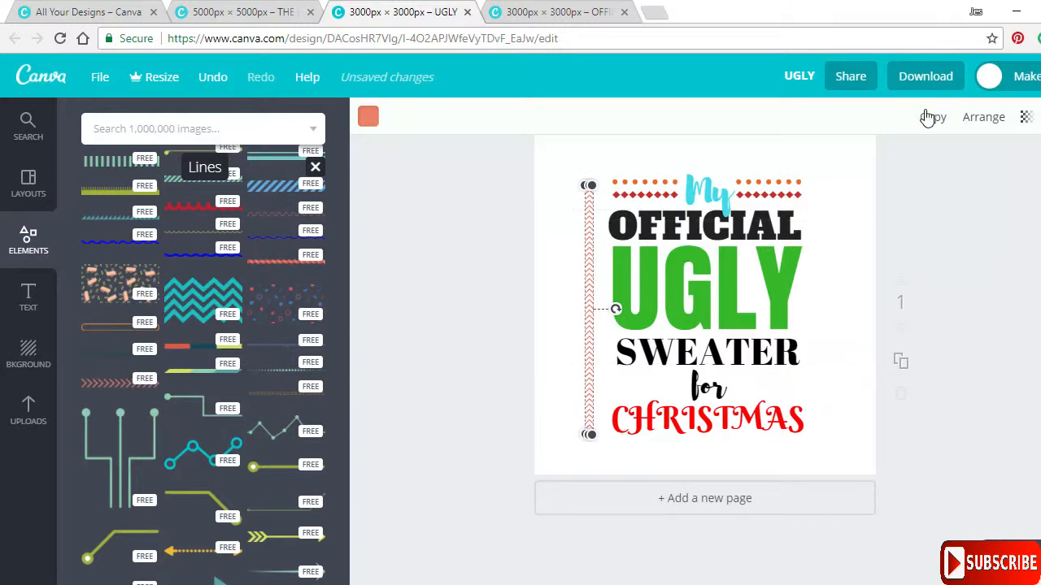
left_click(931, 118)
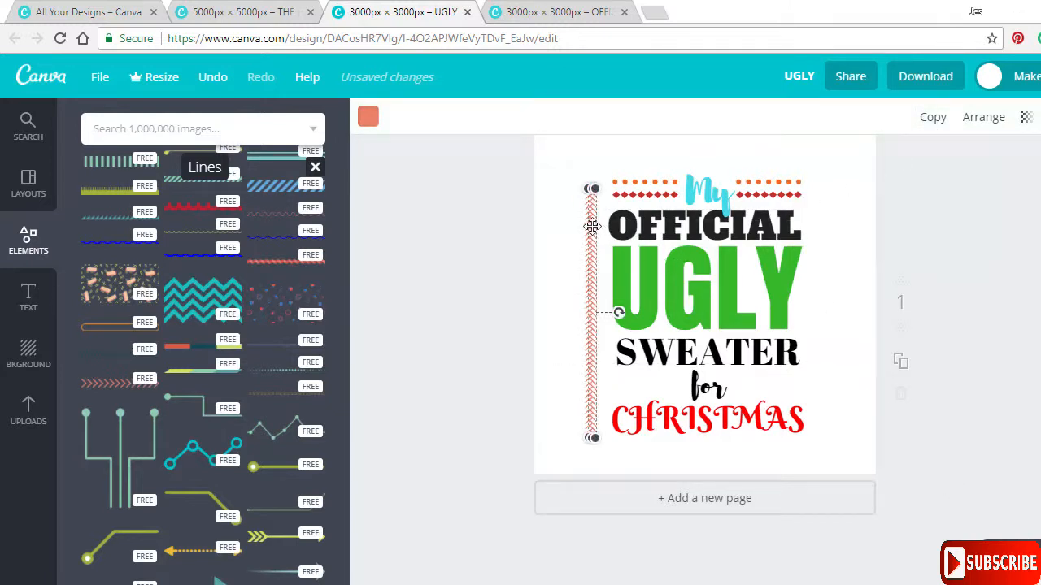
left_click_drag(592, 226, 821, 221)
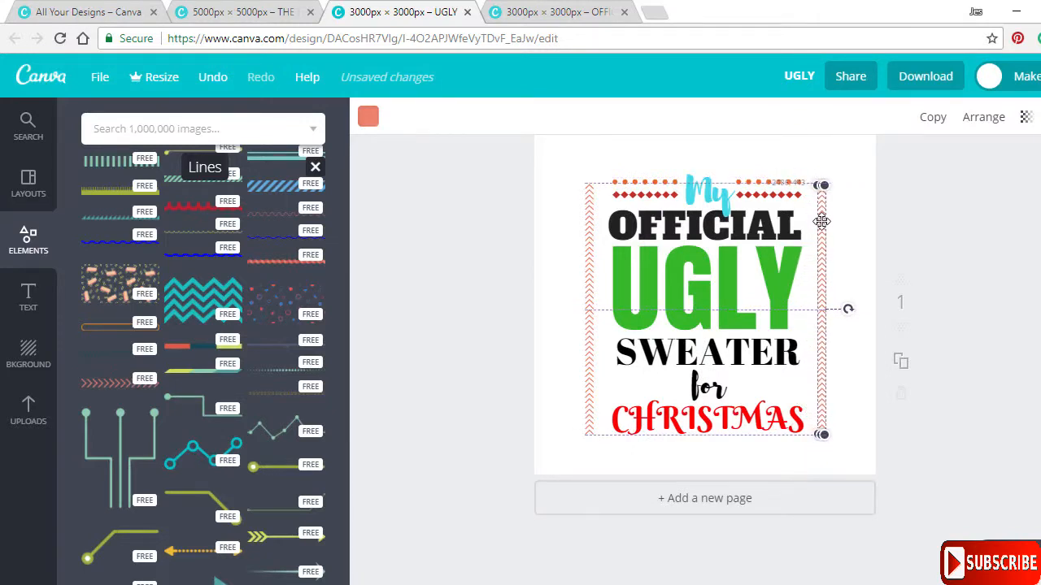
Nudge both dotted-and-diamond line groups beside "My" down together, closer to the word OFFICIAL
left_click(978, 198)
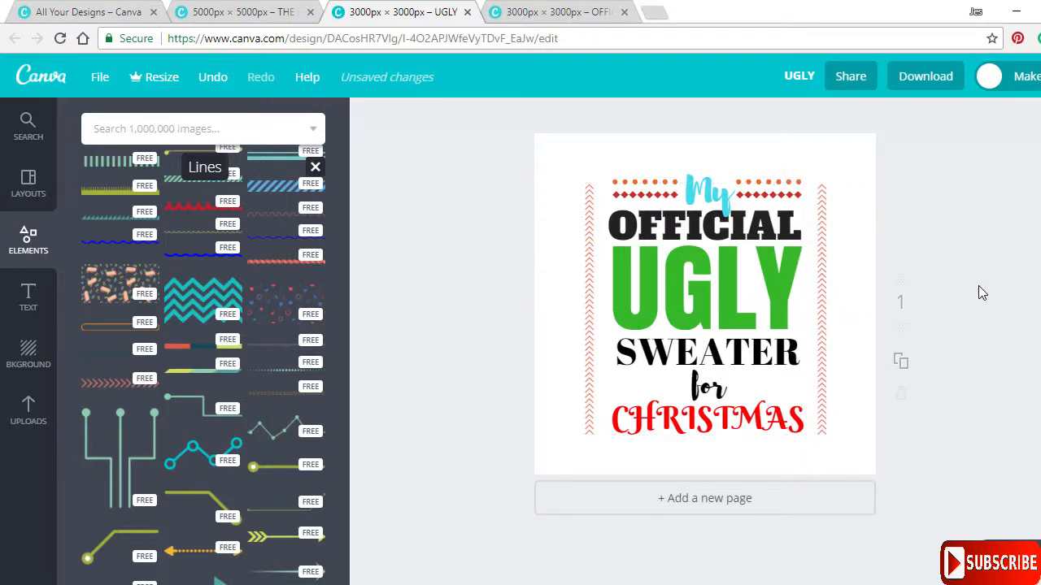
left_click(641, 187)
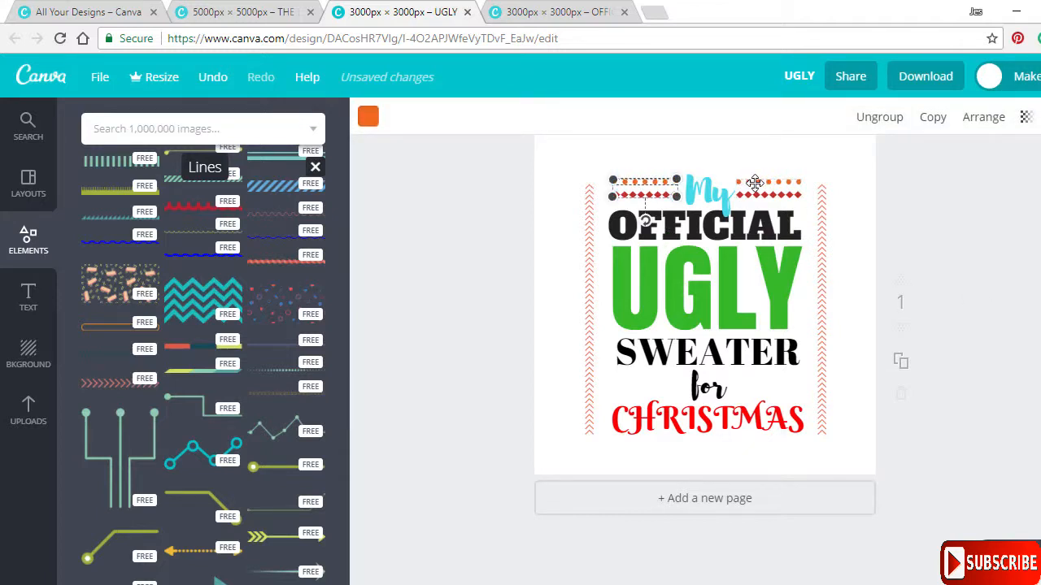
left_click(754, 184, "shift")
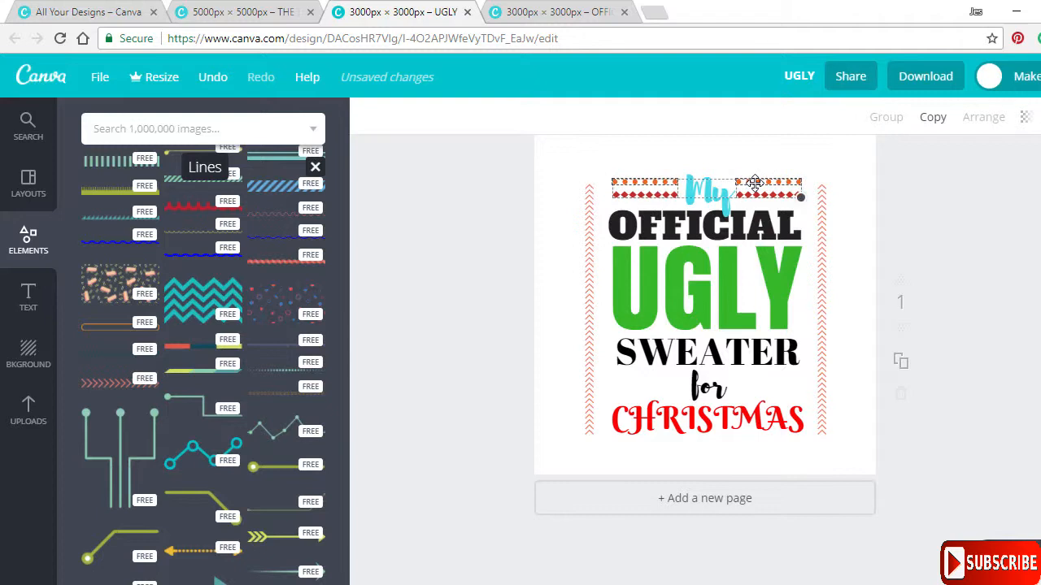
key("Down")
key("Down")
key("Down")
key("Down")
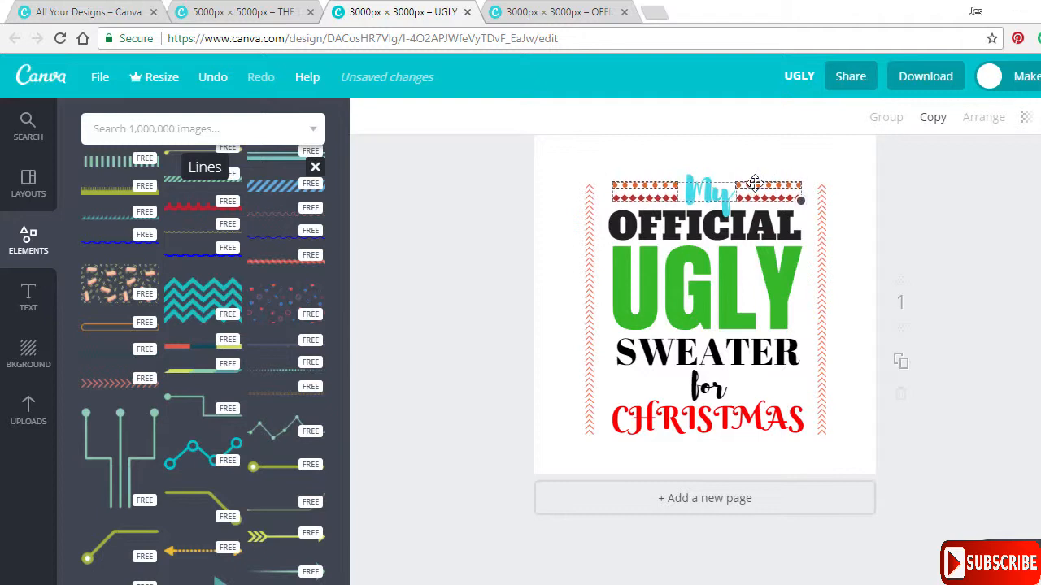
key("Down")
key("Down")
key("Down")
key("Down")
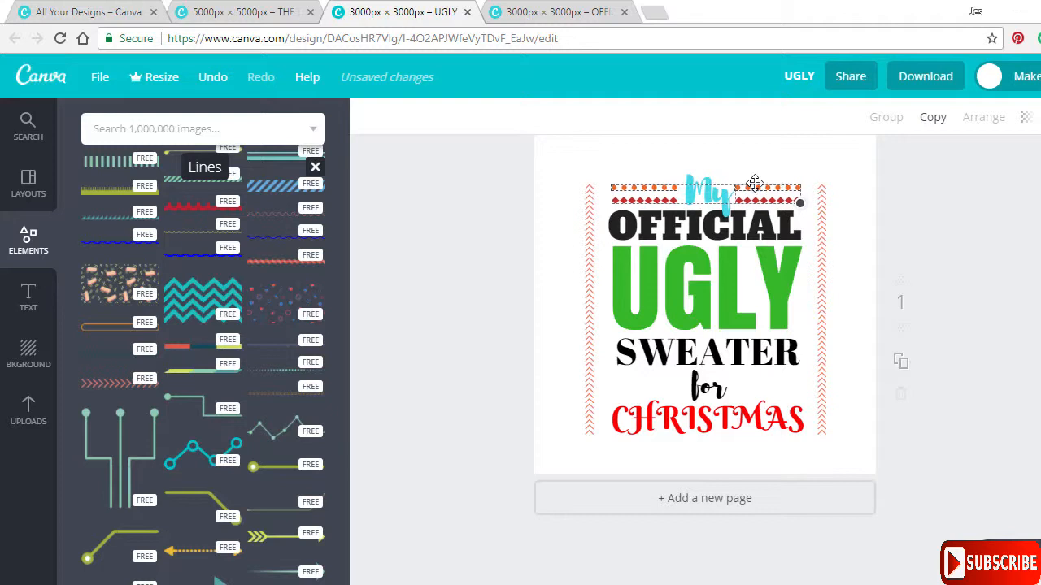
left_click(924, 219)
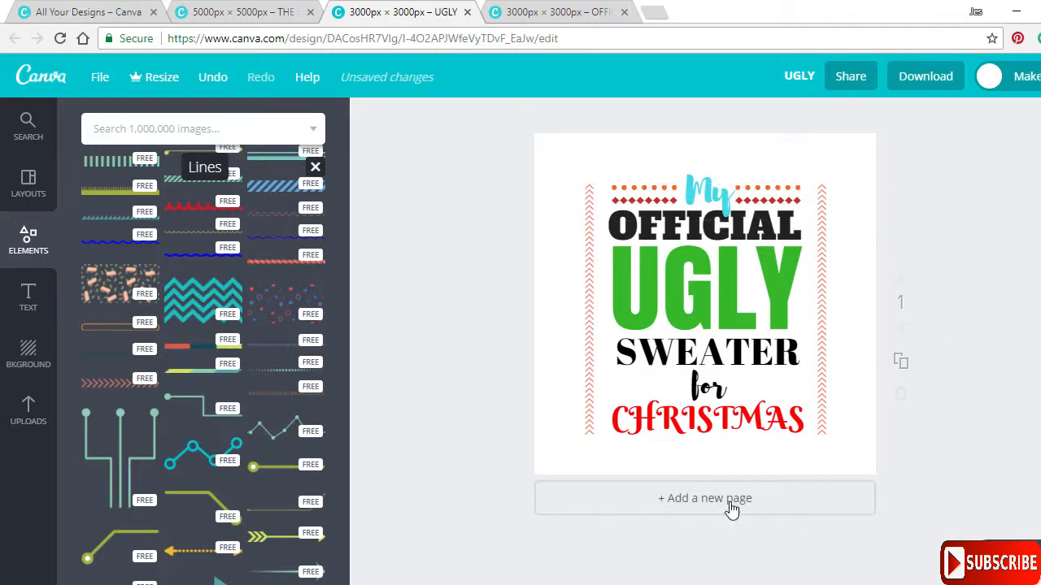
Following the finished OFFICIAL design, add the red scalloped line and place it to the left of "for"
left_click(548, 12)
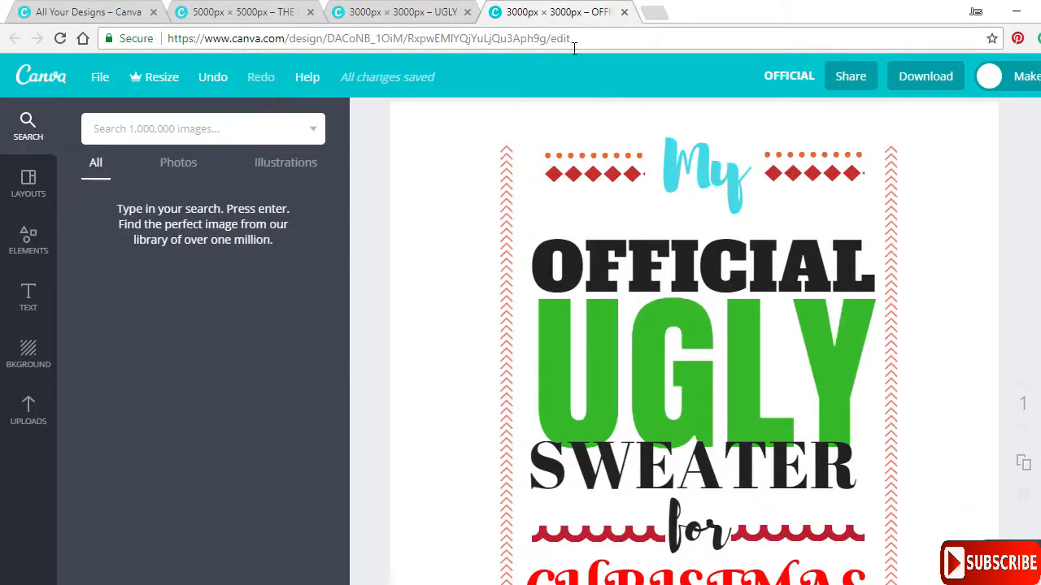
scroll(851, 307, "down", 3)
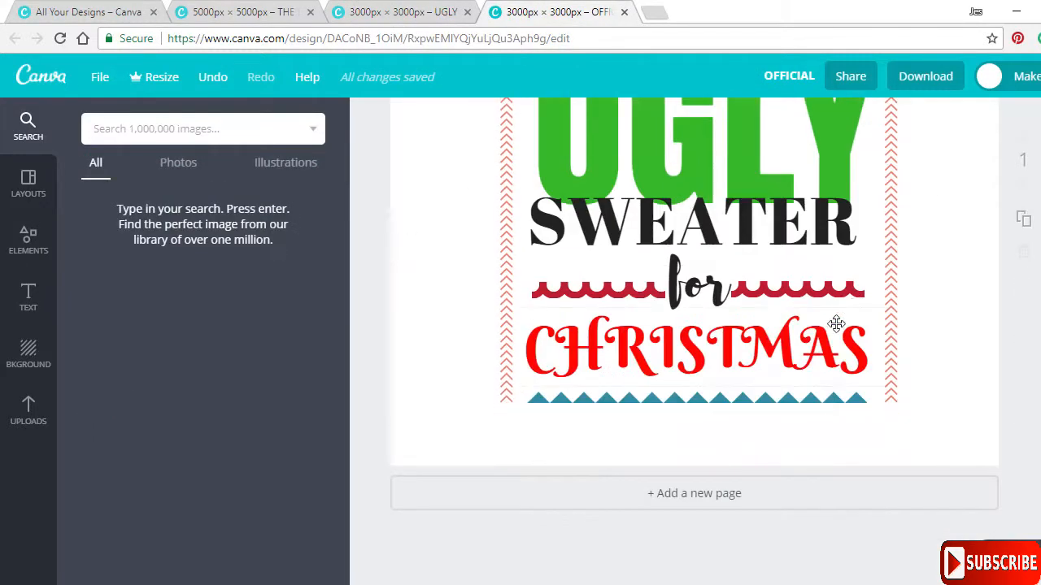
left_click(376, 8)
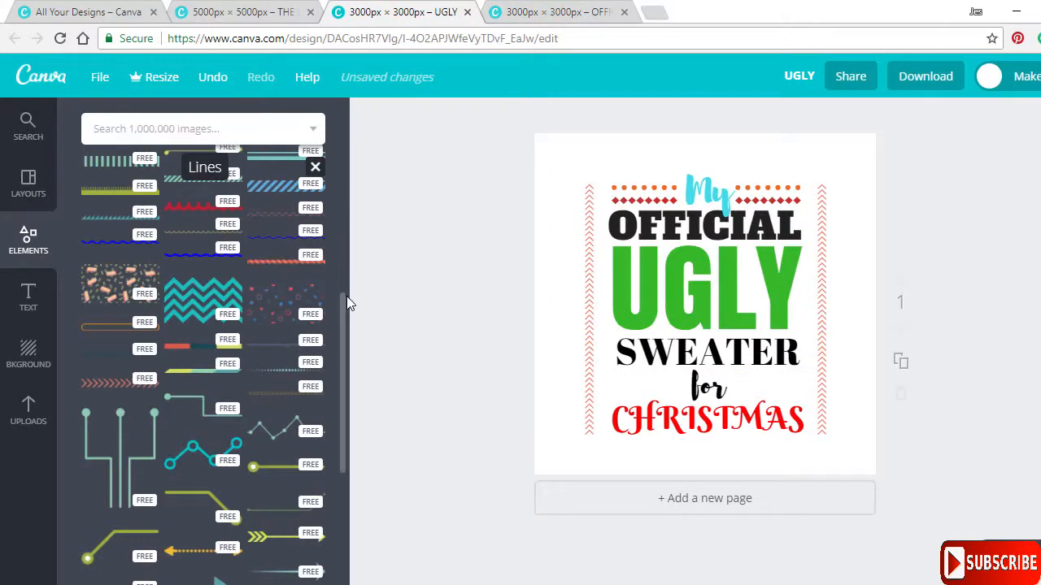
left_click(188, 208)
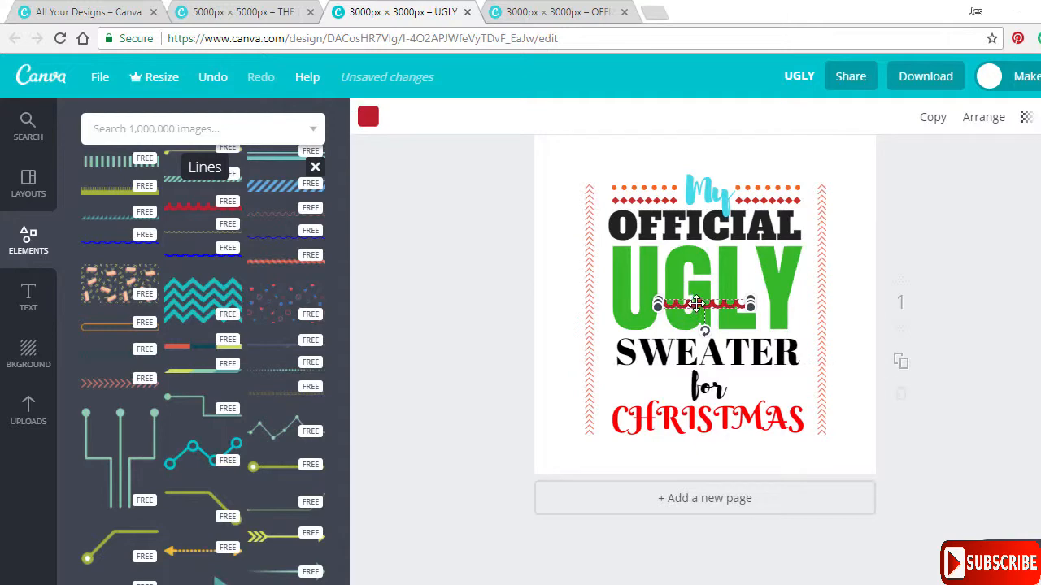
left_click_drag(696, 303, 638, 391)
Shorten the red scalloped line so it spans from the start of CHRISTMAS to "for", and align it vertically with "for"
left_click(558, 11)
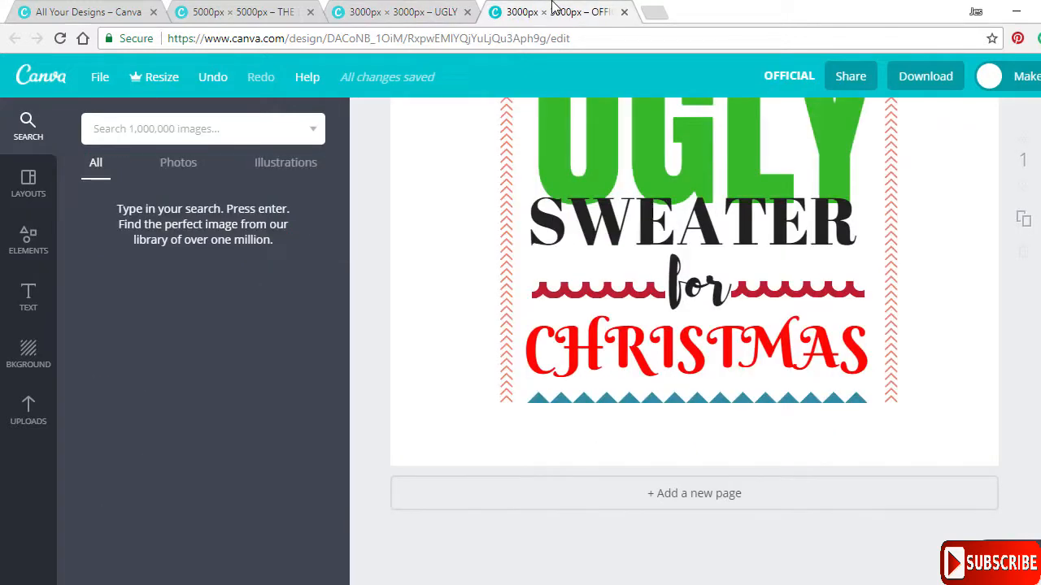
left_click(420, 8)
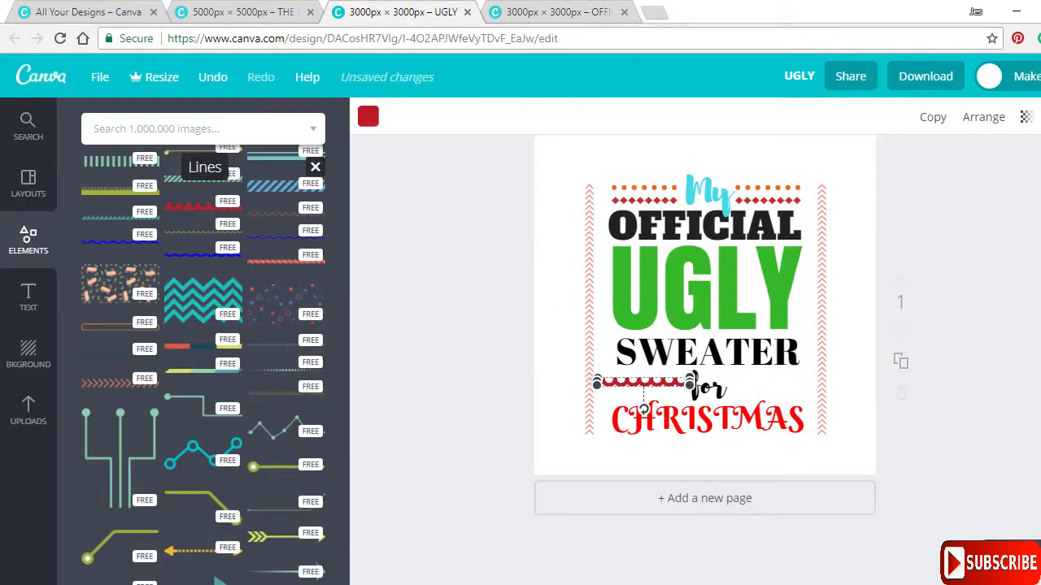
key("ctrl+plus")
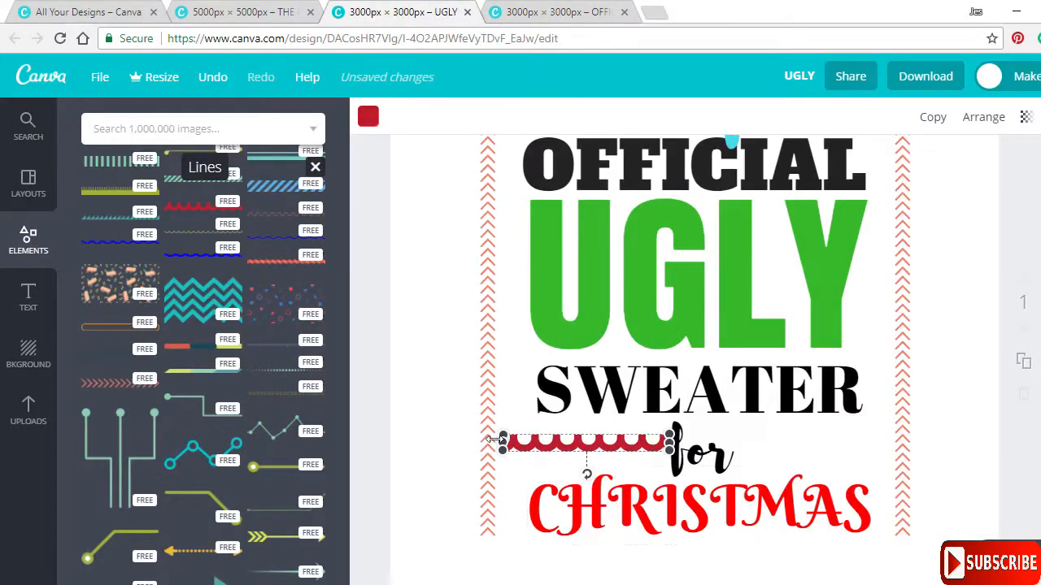
left_click_drag(501, 443, 599, 456)
left_click(397, 333)
left_click(656, 460)
left_click(748, 444)
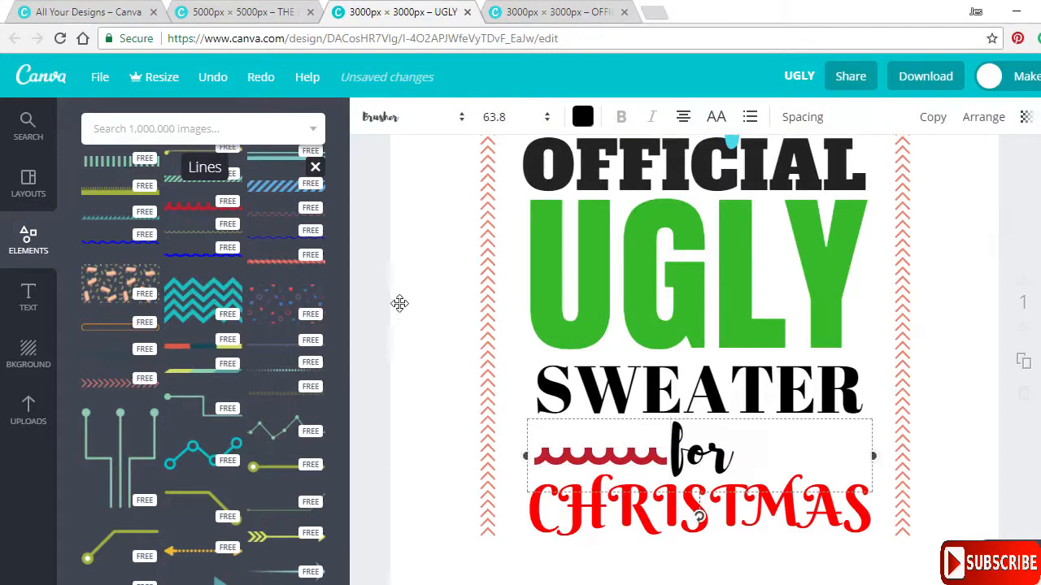
left_click(552, 453)
mouse_move(536, 460)
left_mouse_down()
mouse_move(521, 430)
mouse_move(532, 452)
left_mouse_up()
Duplicate the red scalloped line and place the copy to the right of "for", level with the original
left_click_drag(599, 456, 773, 452)
key("ctrl+d")
left_click(1032, 430)
left_click(608, 458)
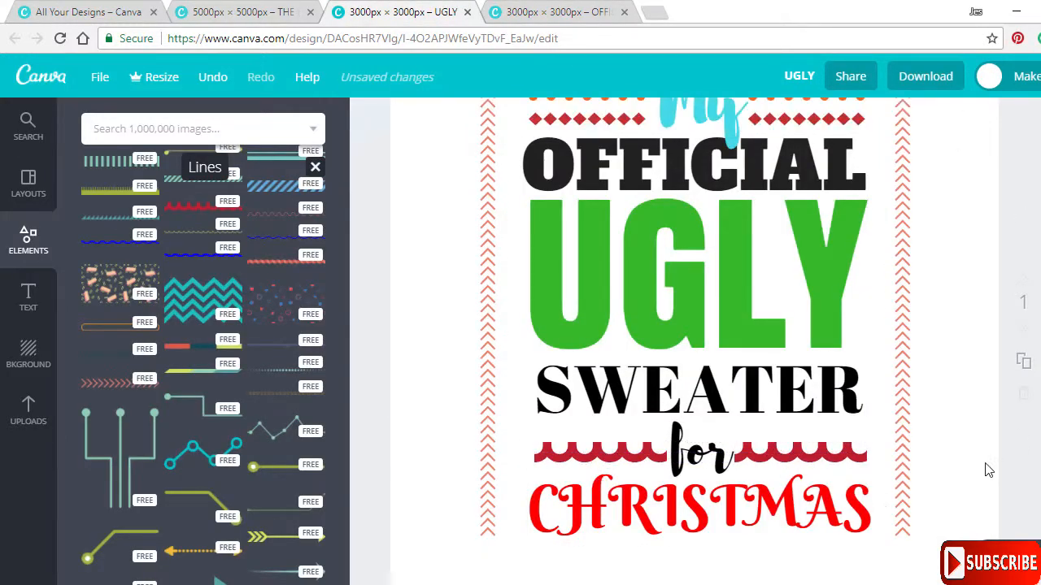
key("ctrl+minus")
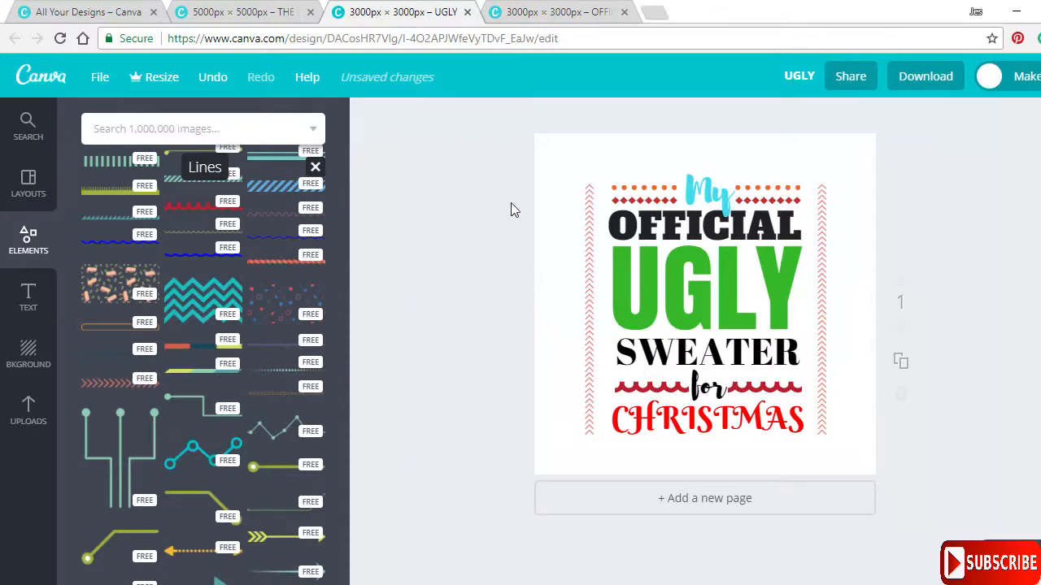
Compare the layout with the finished OFFICIAL design and move the left chevron line slightly inward, closer to the text
left_click(561, 12)
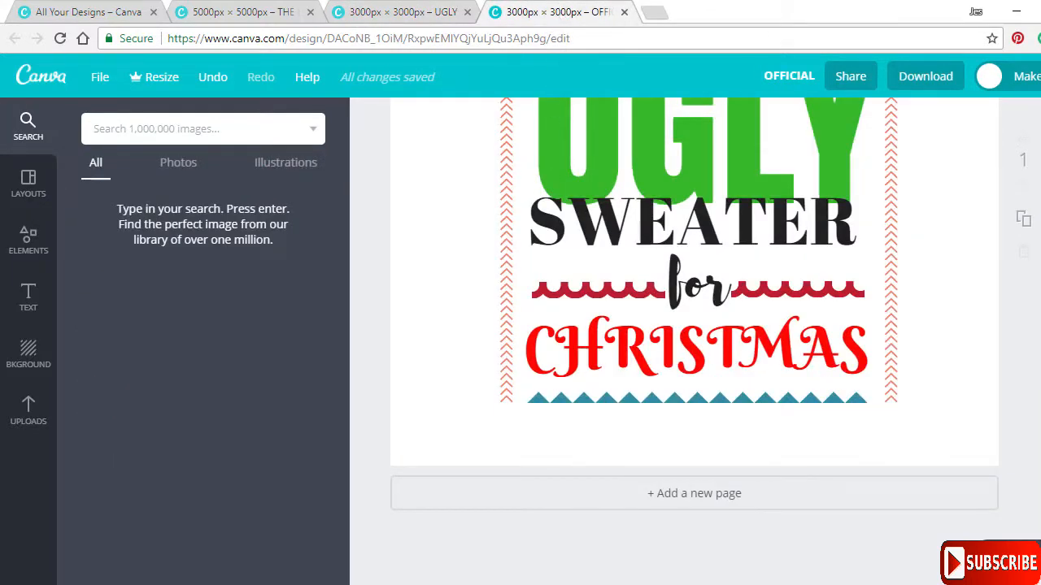
key("ctrl+minus")
key("ctrl+minus")
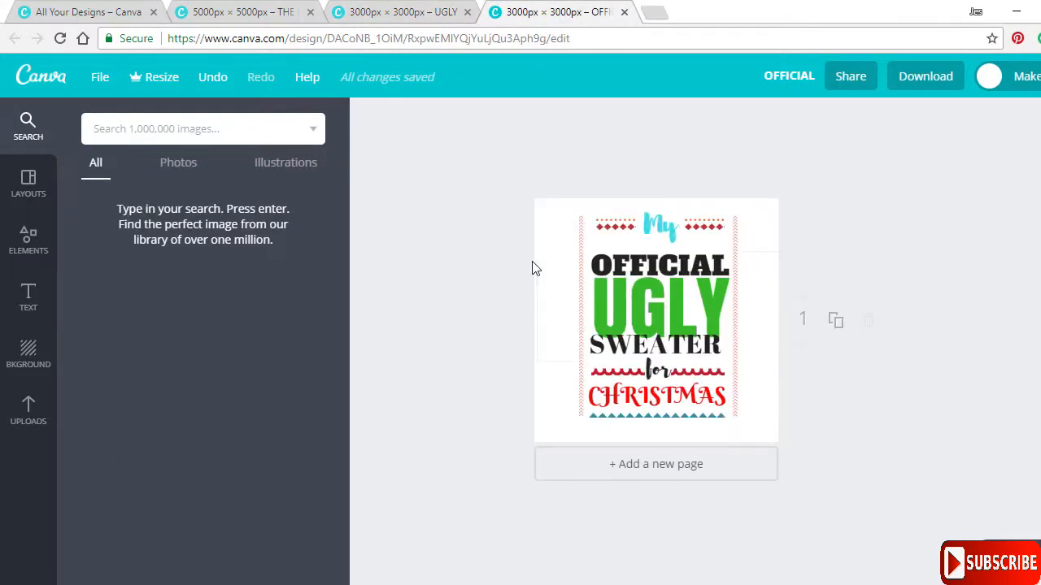
left_click(419, 10)
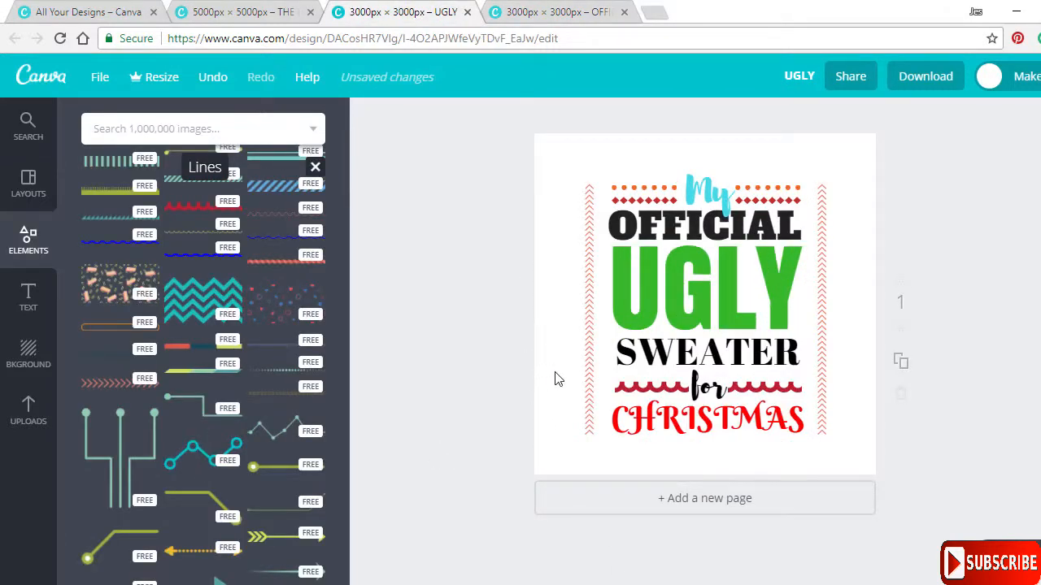
left_click(588, 316)
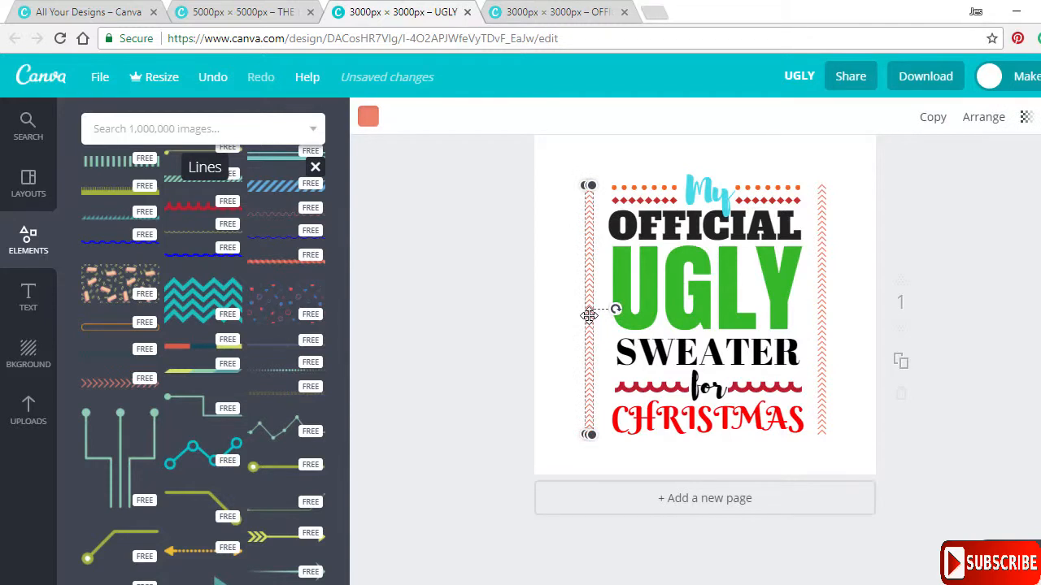
left_click_drag(589, 315, 595, 315)
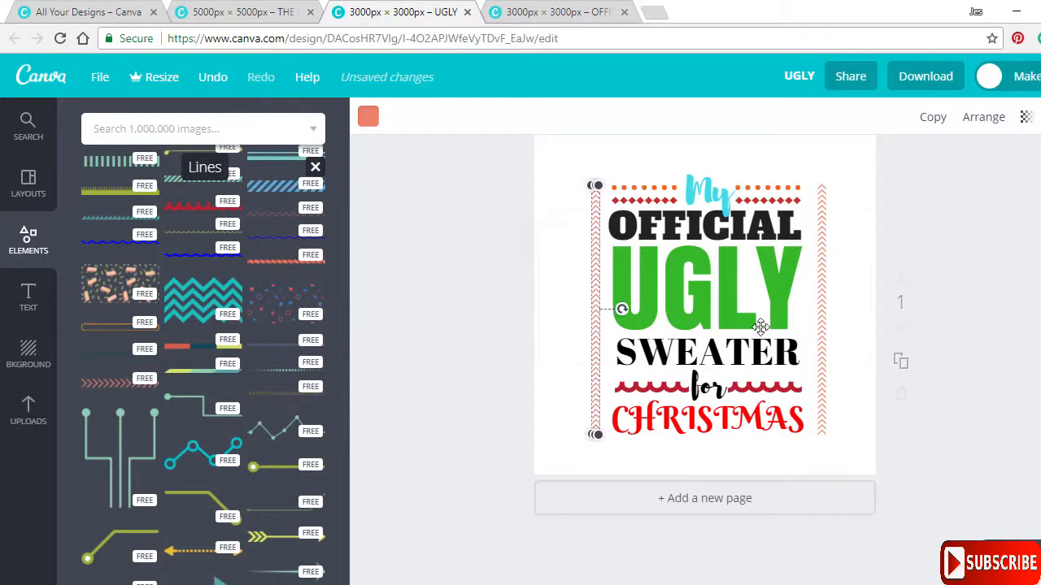
Nudge the right chevron line inward so its gap to the text resembles the left side's
left_click(821, 318)
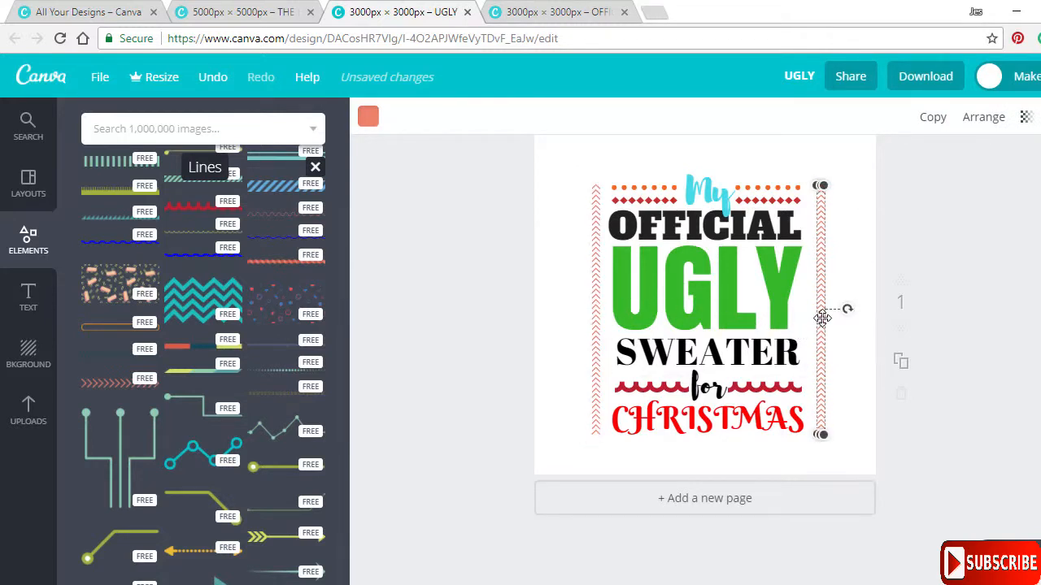
key("Left")
key("Left")
key("Left")
key("Left")
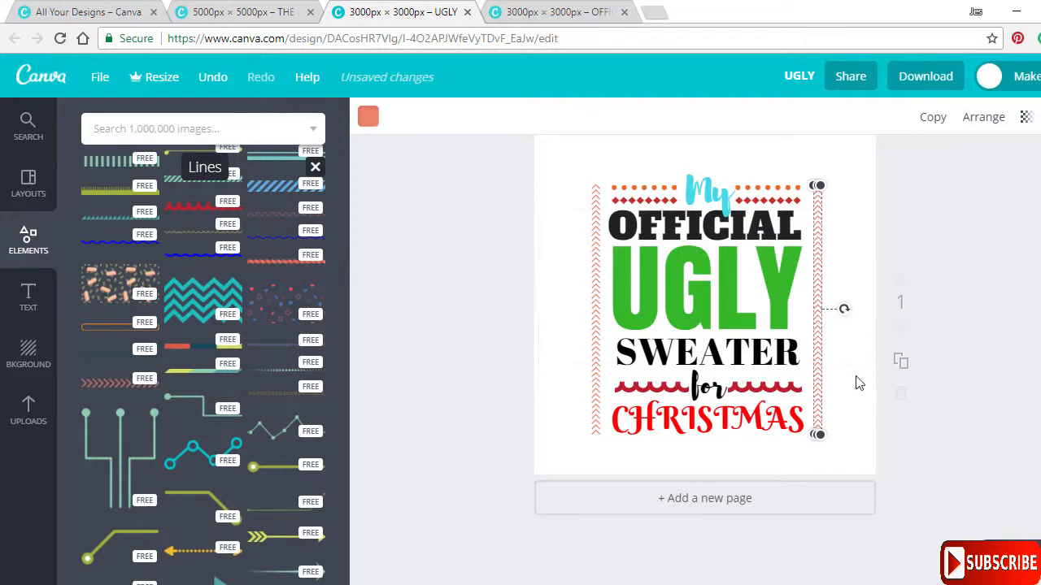
key("Left")
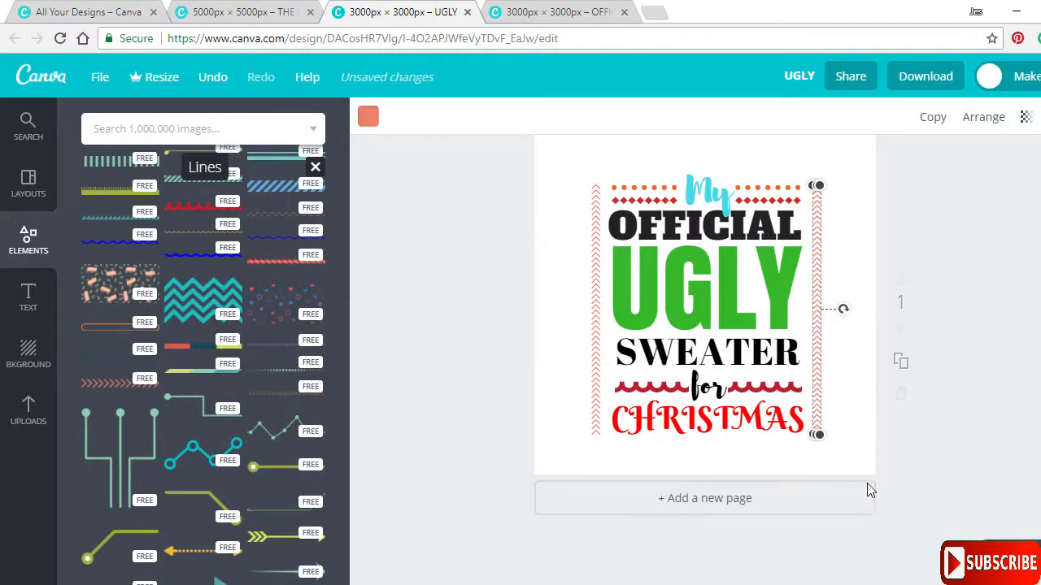
left_click(470, 306)
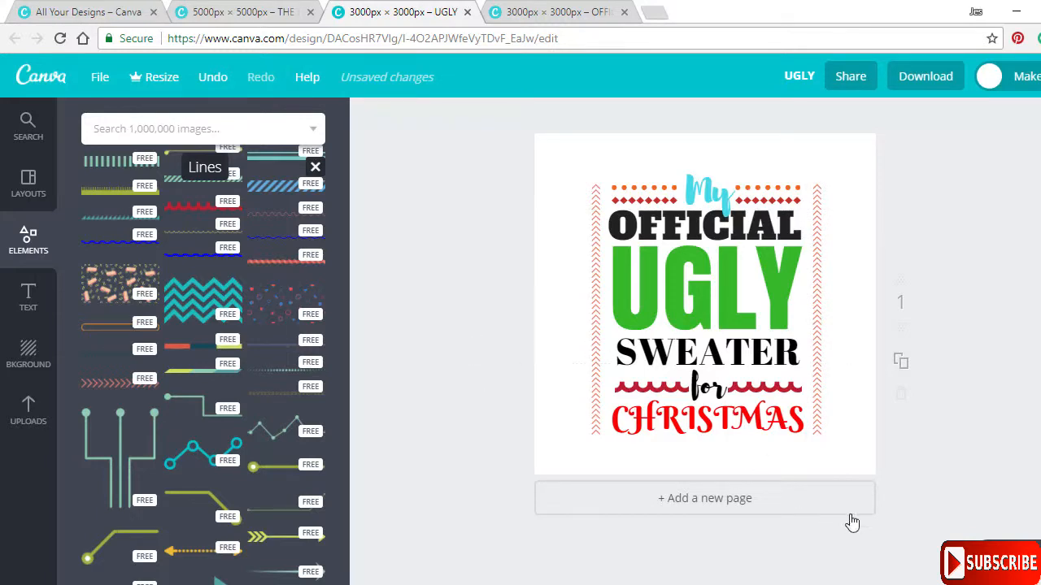
Examine the sweater design up close from top to bottom, checking the spacing of the text and decorative lines
key("ctrl+plus")
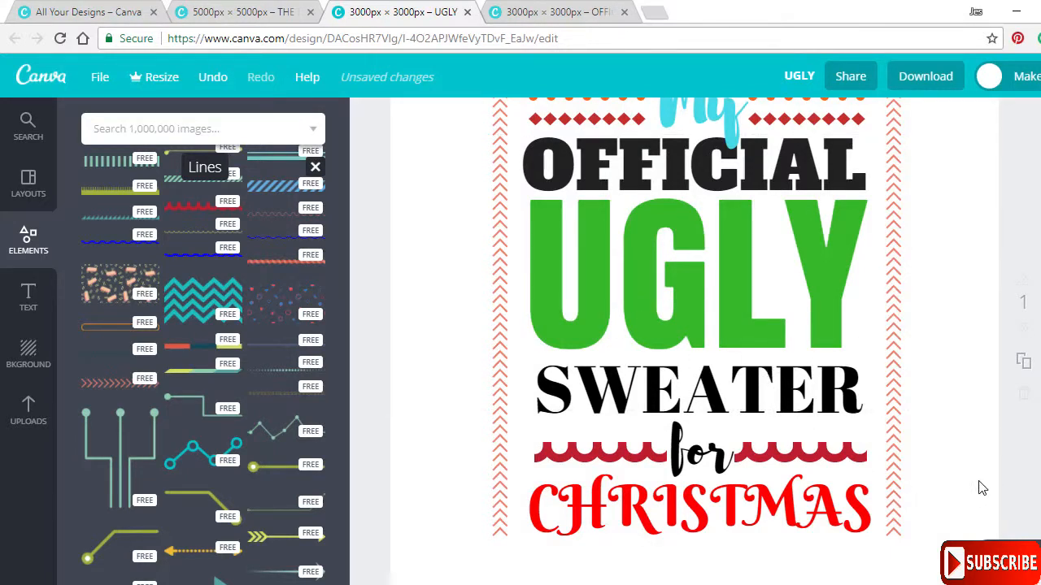
scroll(982, 487, "up", 3)
scroll(979, 482, "down", 1)
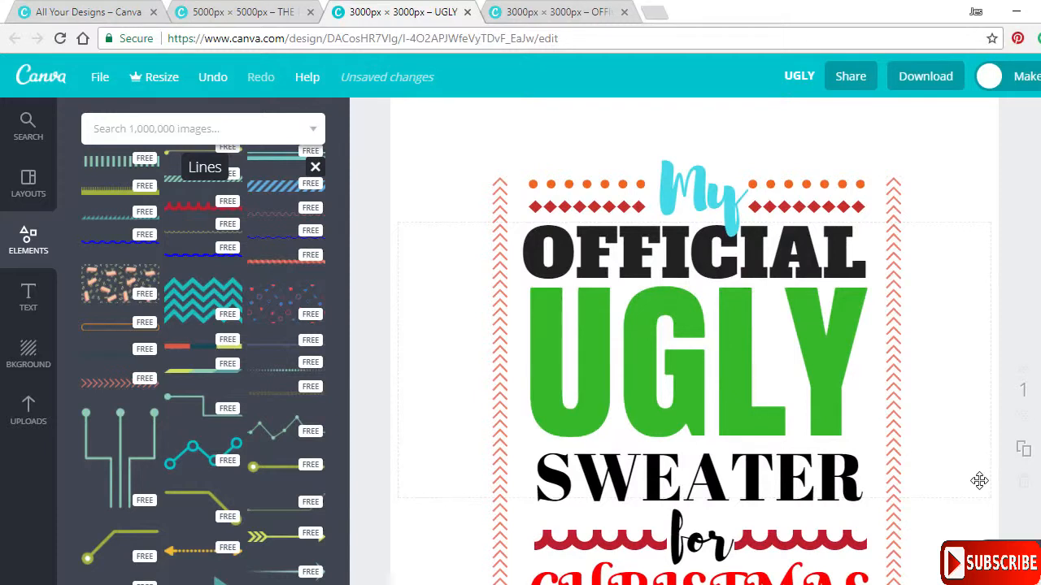
scroll(979, 481, "down", 4)
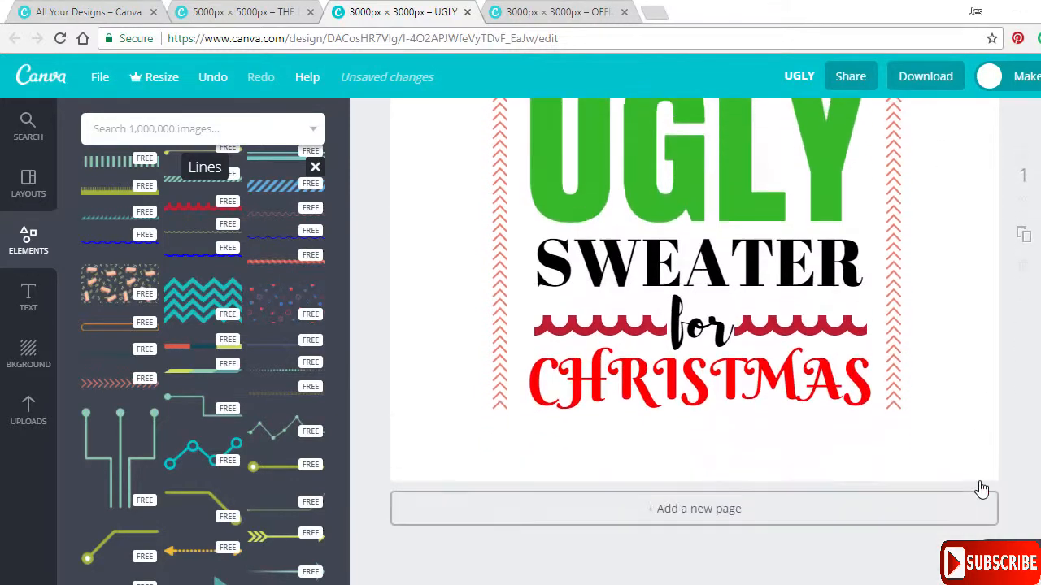
scroll(981, 486, "up", 1)
scroll(982, 488, "up", 1)
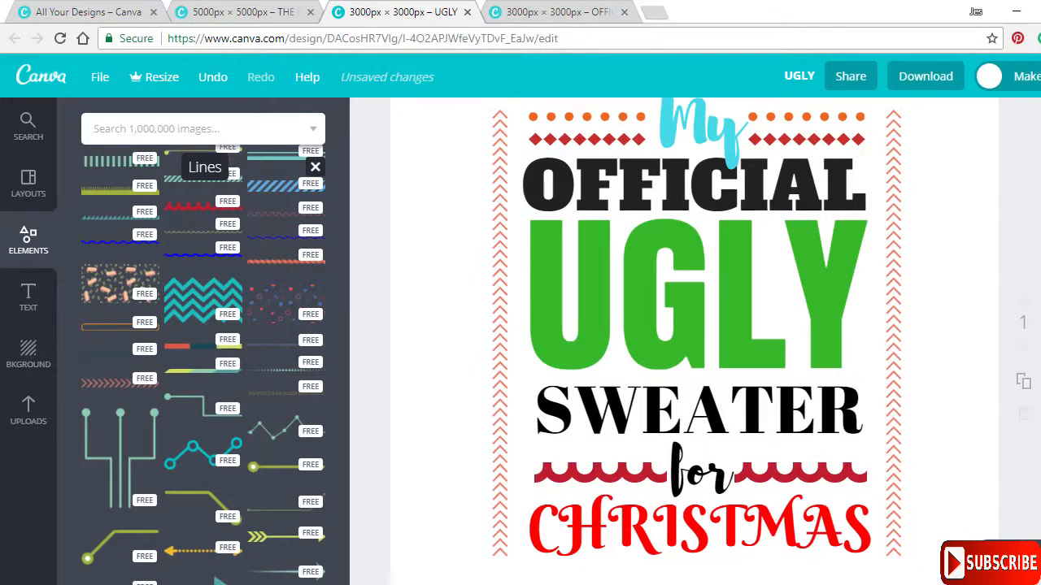
left_click(998, 558)
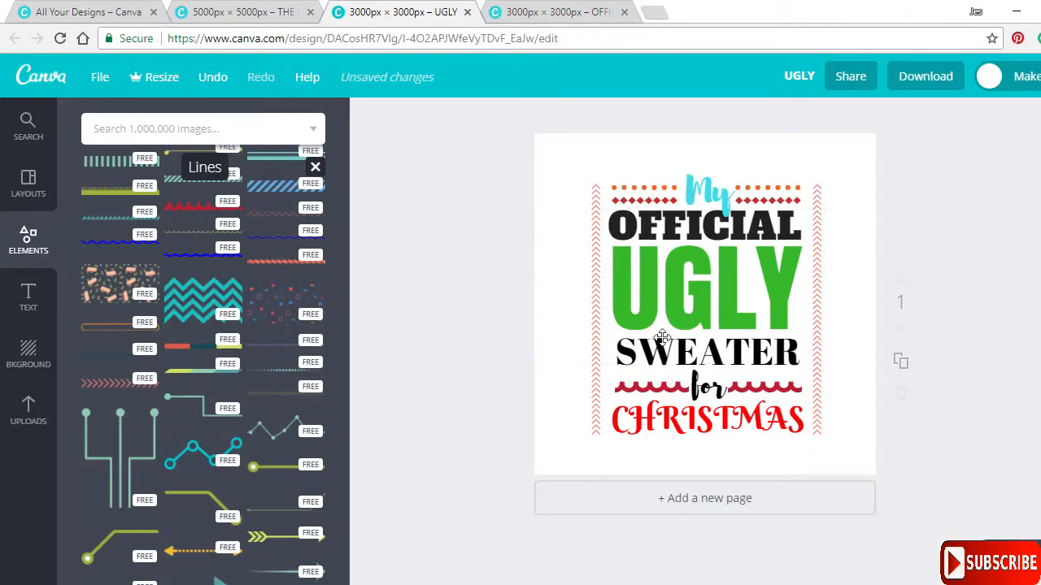